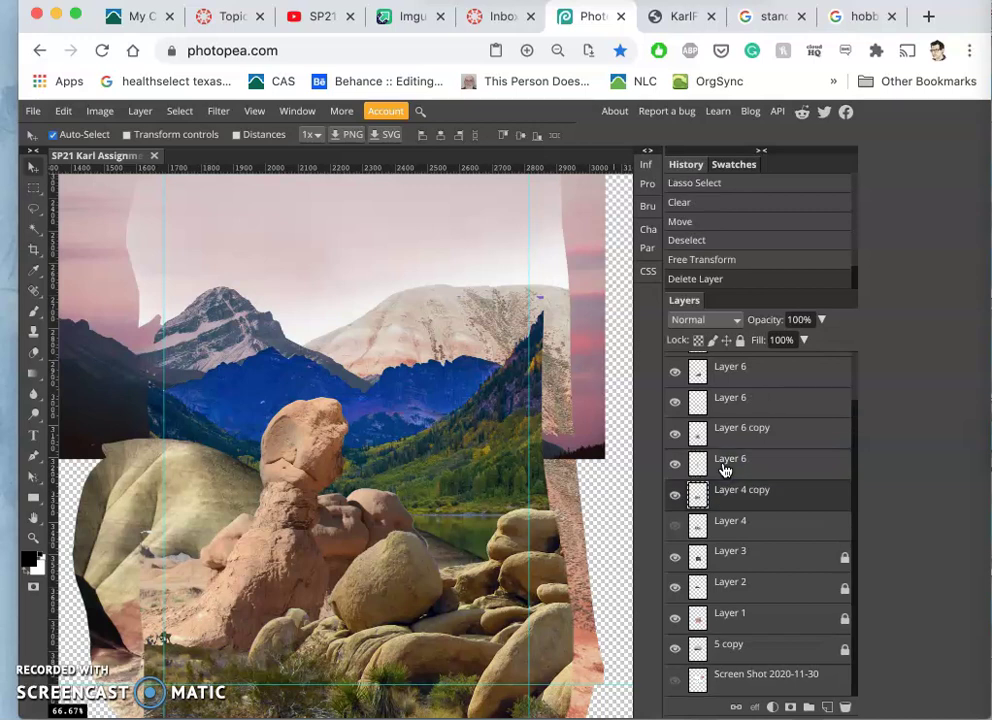
- Delete the hidden Layer 4 beneath Layer 4 copy
left_click(680, 528)
left_click(724, 530)
key("Delete")
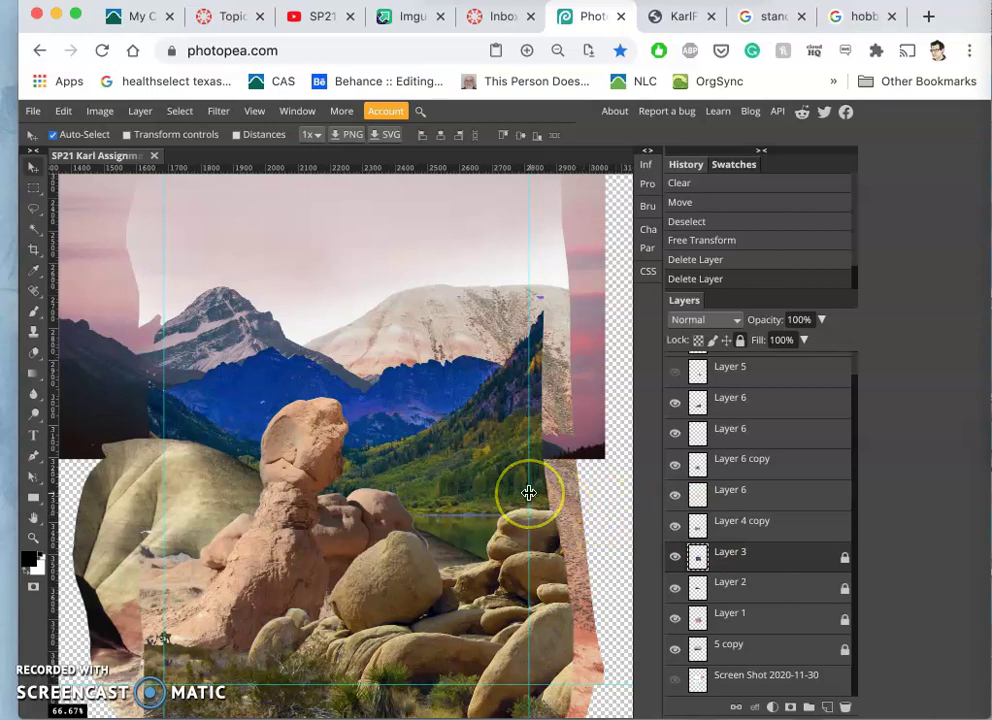
- Crop the oversized canvas to a portrait area around the collage, leaving transparent margins above and below the artwork
key("super+minus")
key("super+minus")
key("super+minus")
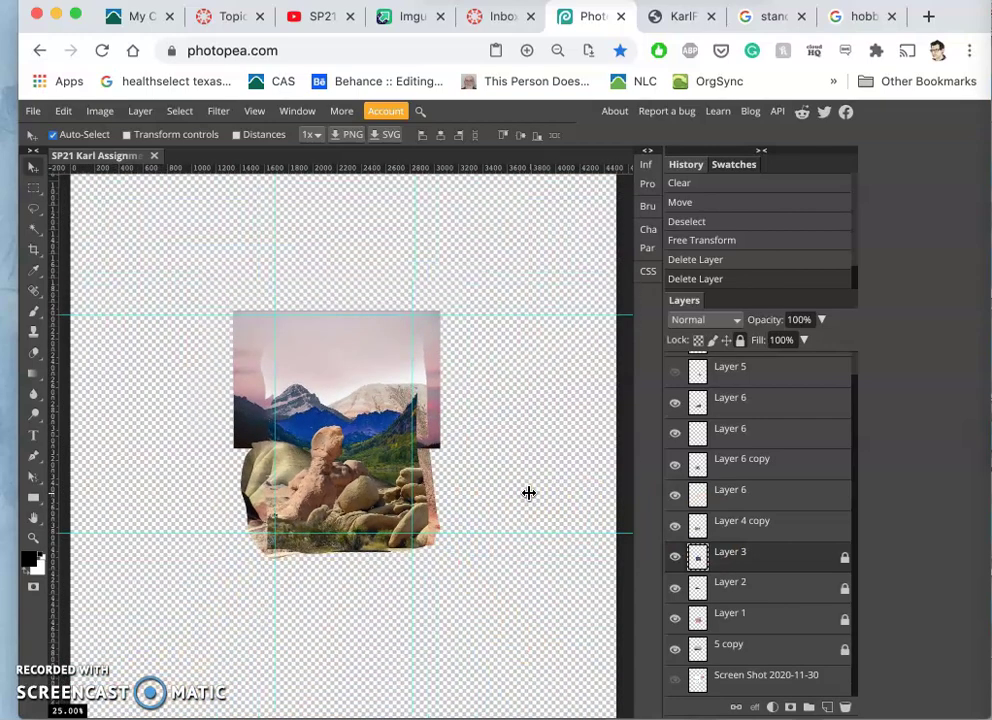
left_click(33, 249)
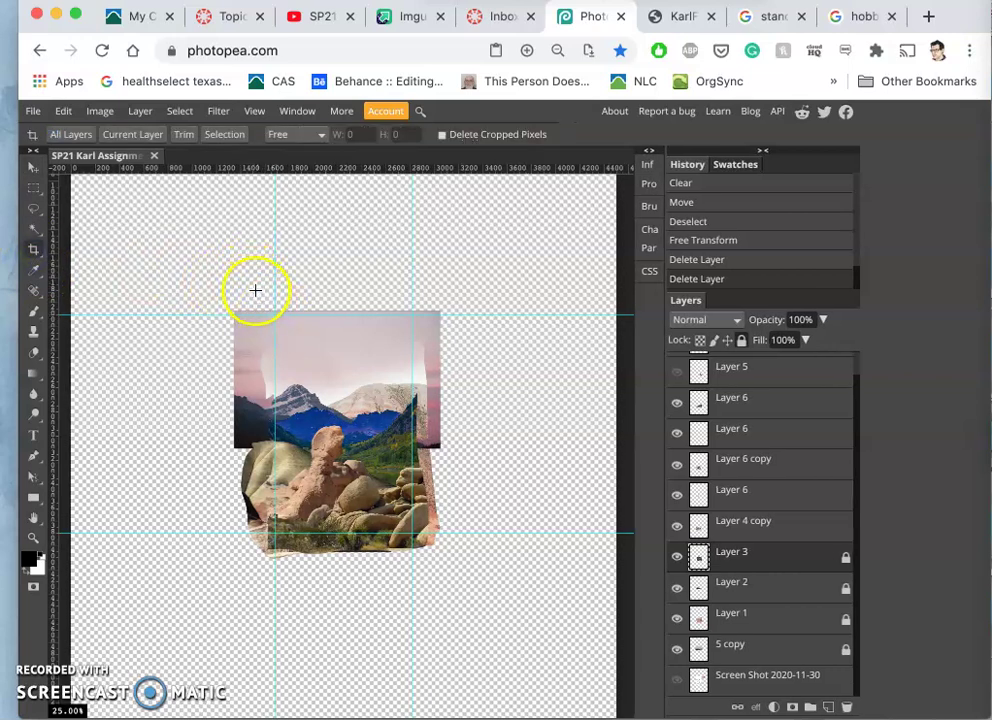
left_click_drag(256, 293, 431, 577)
key("Return")
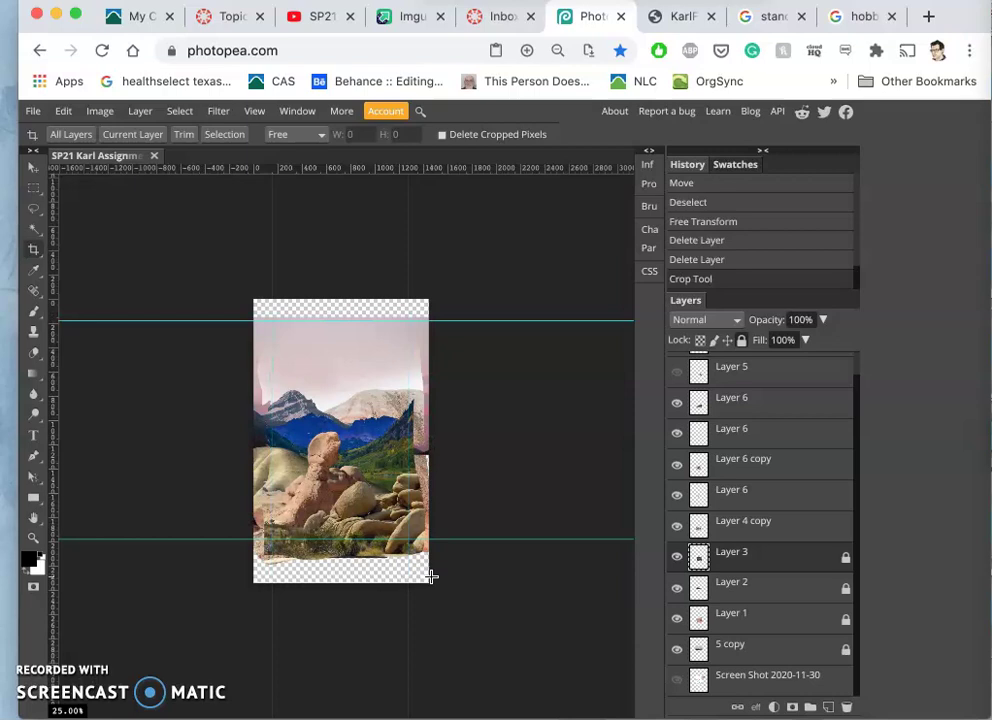
- Move the lower horizontal guide down to the bottom edge of the landscape artwork
key("super+equal")
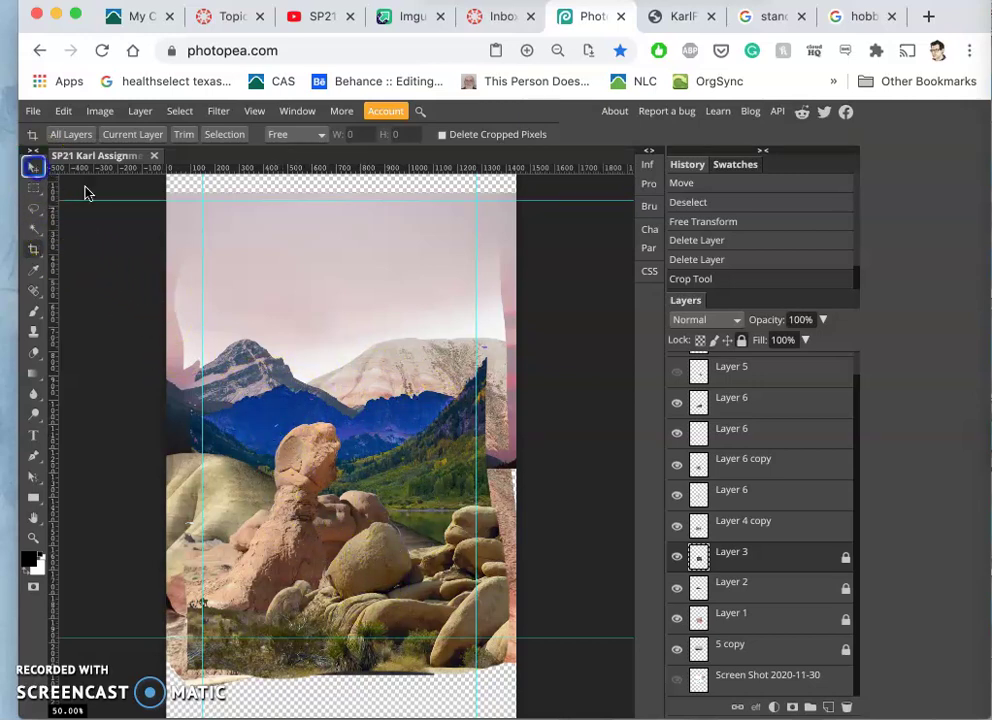
left_click(34, 168)
left_click_drag(445, 640, 443, 672)
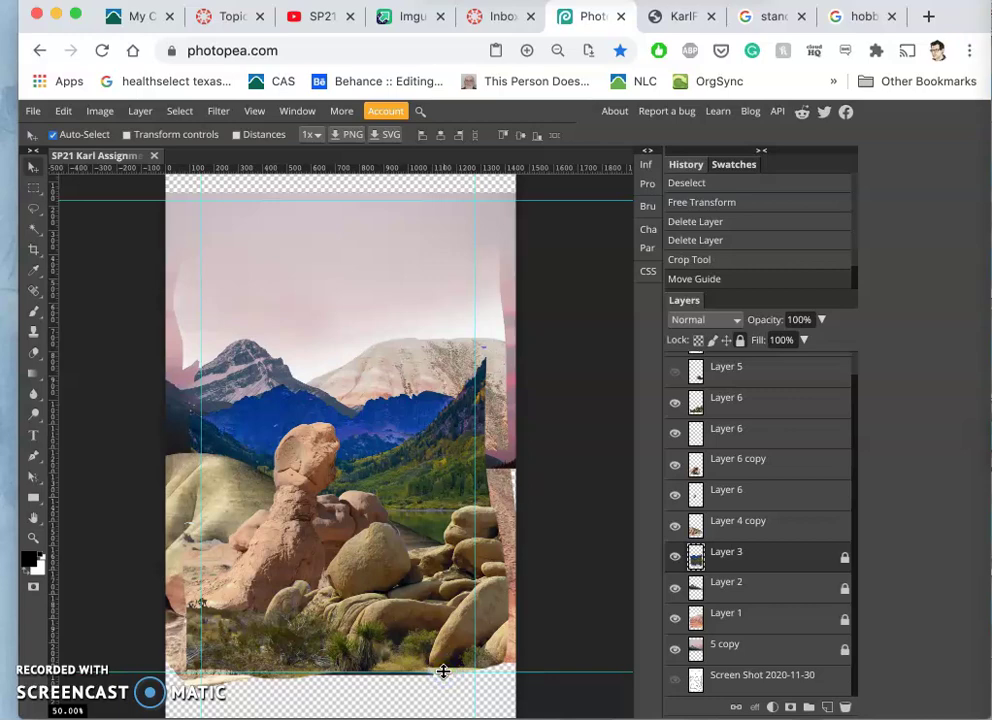
scroll(443, 671, "up", 5)
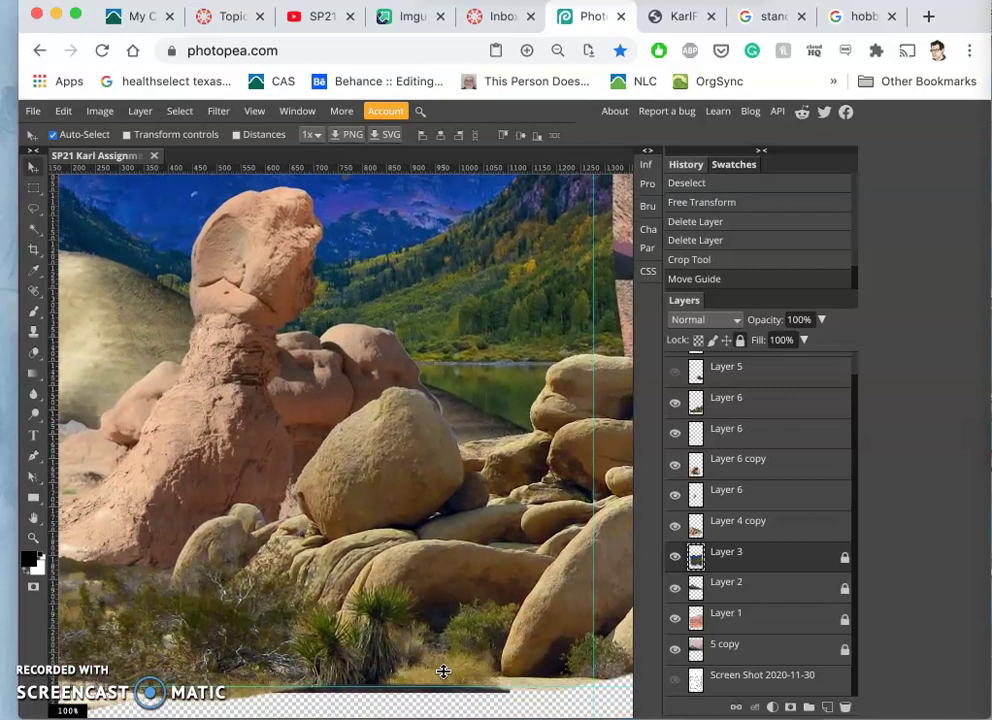
scroll(443, 671, "down", 2)
left_click(517, 641)
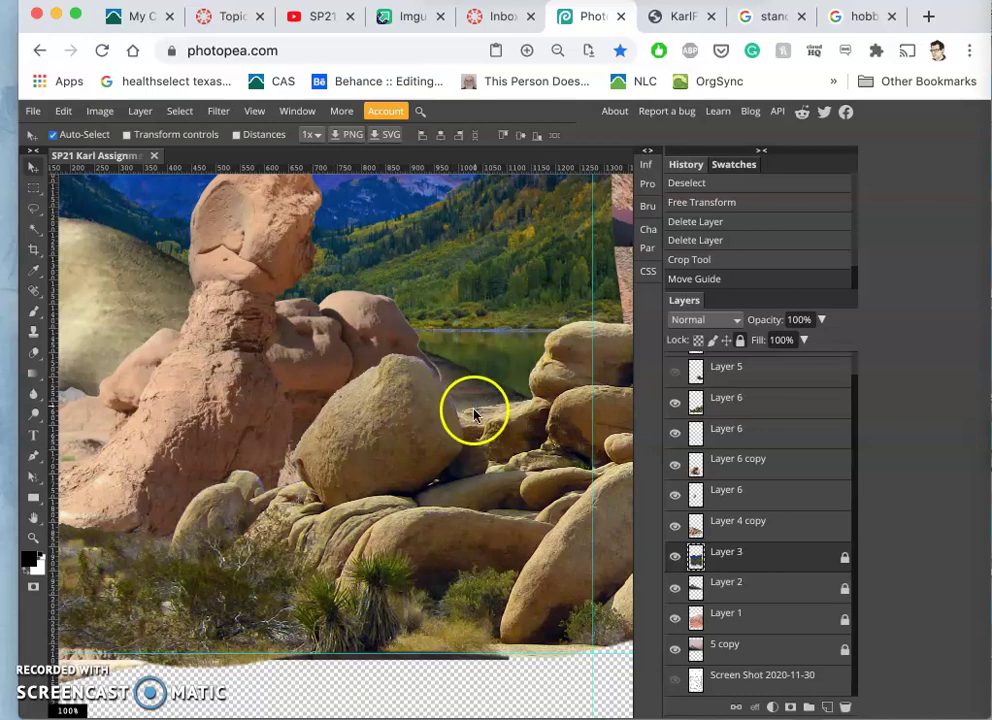
- Move the vertical guide near the artwork's right side outward to the right edge of the lake and mountain image, at about 1300 px
scroll(432, 445, "up", 3)
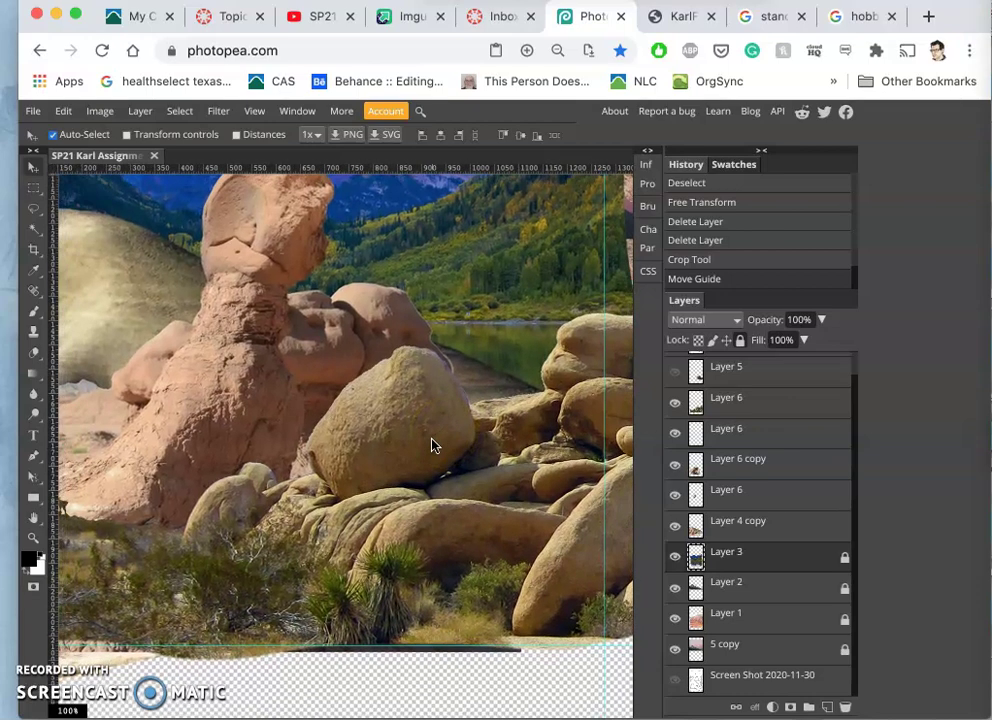
scroll(432, 445, "down", 2)
scroll(432, 445, "up", 5)
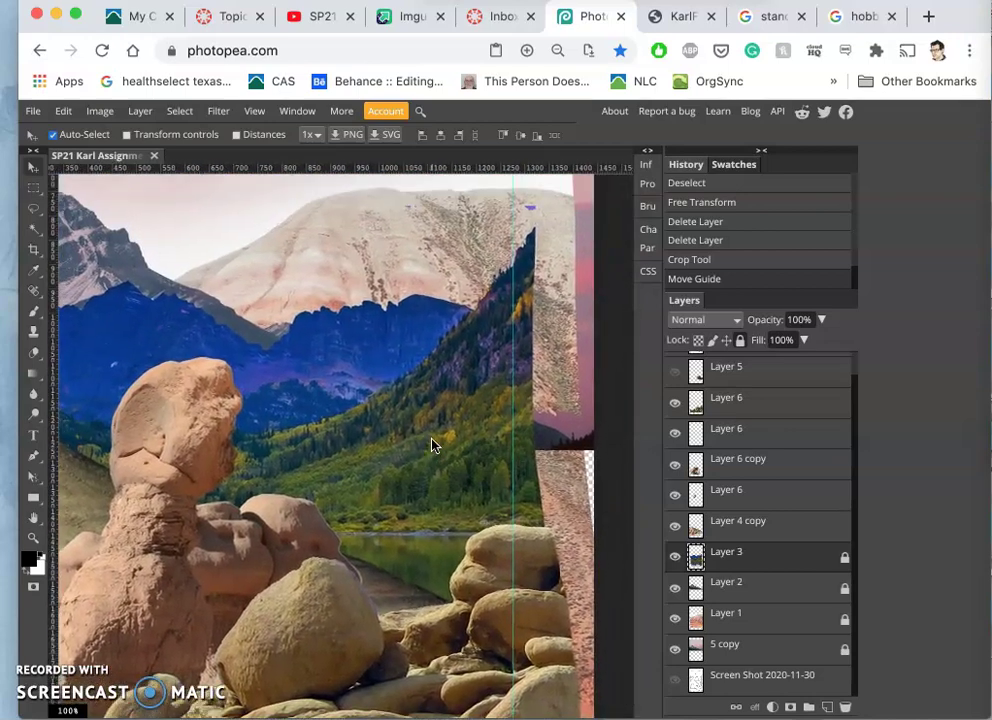
left_click_drag(469, 322, 488, 321)
scroll(432, 421, "down", 3)
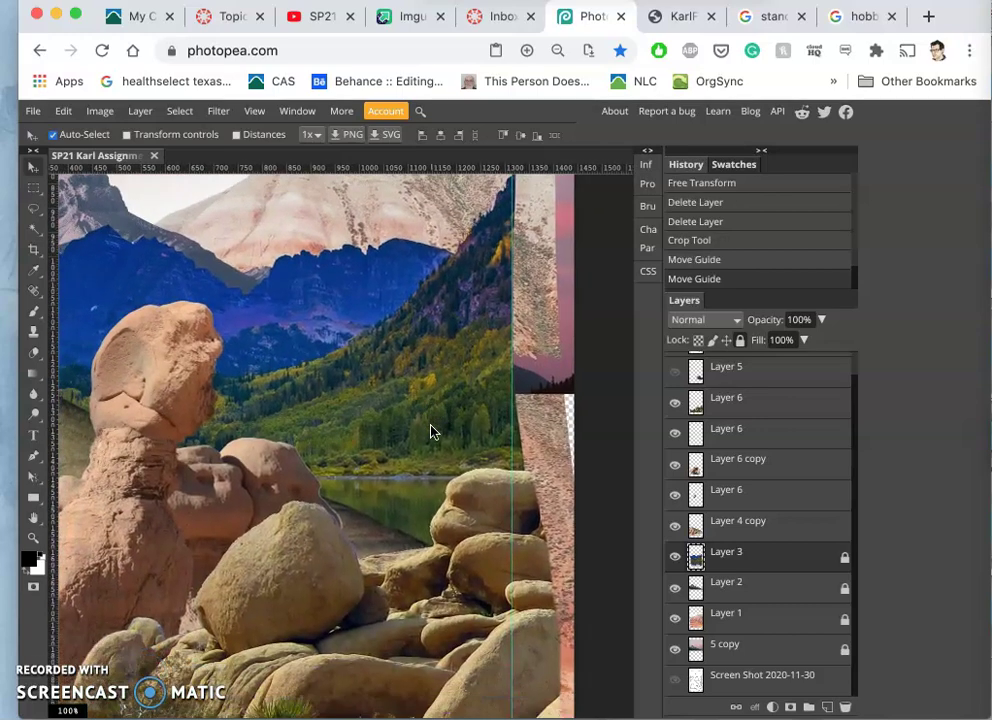
scroll(432, 432, "down", 3)
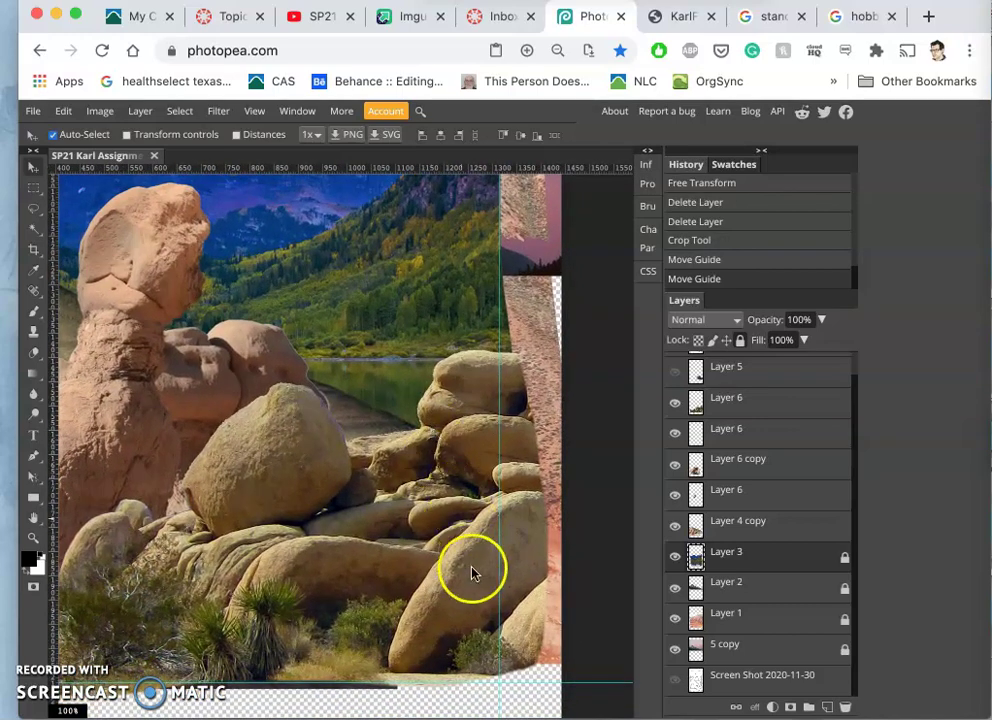
- Fine-tune the guides so the horizontal one runs along the sandy ground just below the boulders, clear of the transparent area
scroll(488, 684, "up", 10)
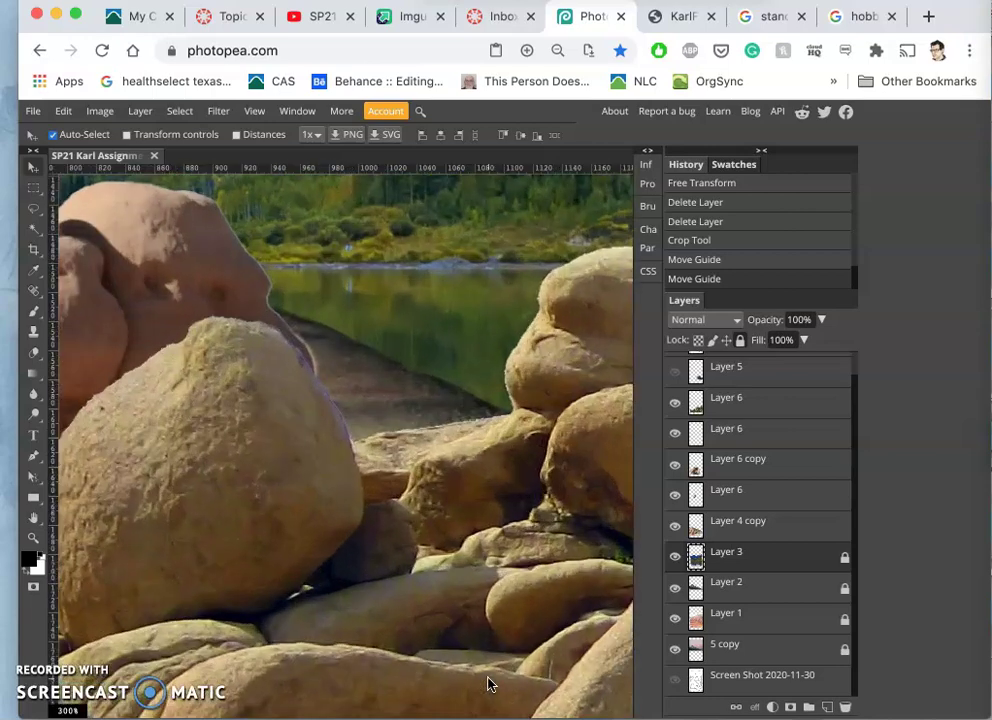
scroll(488, 684, "down", 5)
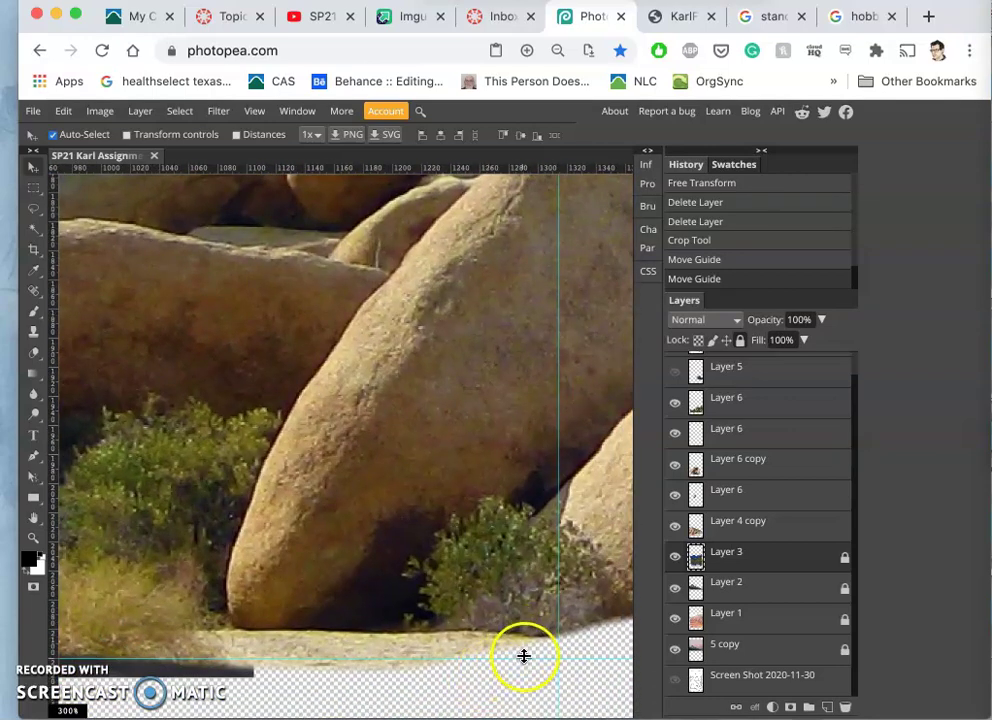
mouse_move(527, 661)
left_mouse_down()
mouse_move(527, 642)
mouse_move(556, 631)
mouse_move(529, 638)
left_mouse_up()
scroll(454, 647, "up", 2)
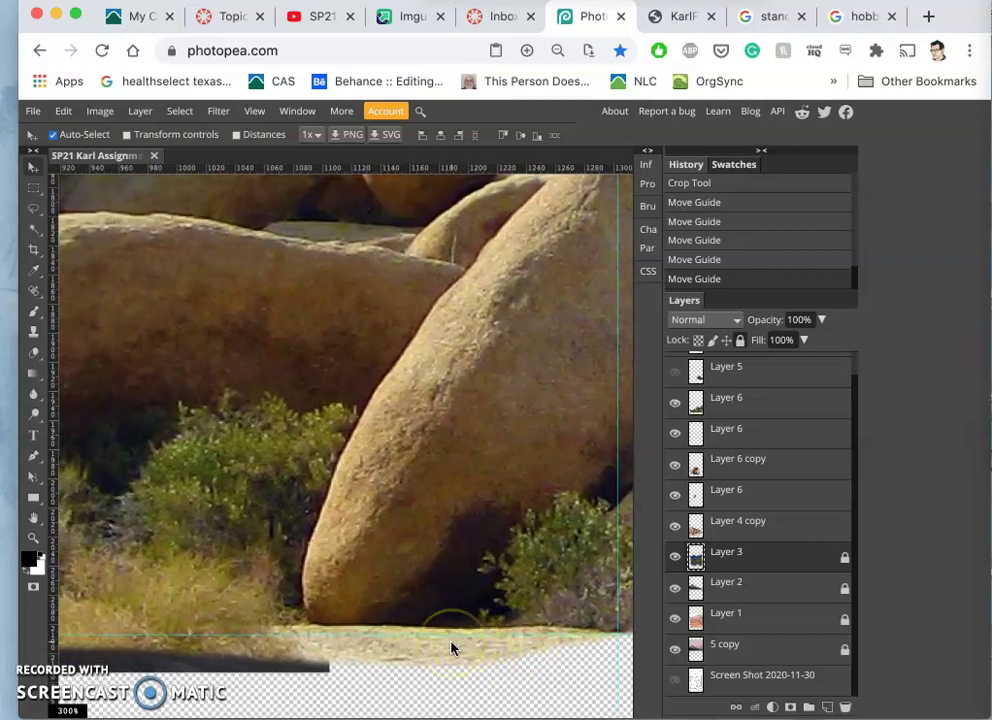
left_click(332, 658)
scroll(335, 657, "left", 5)
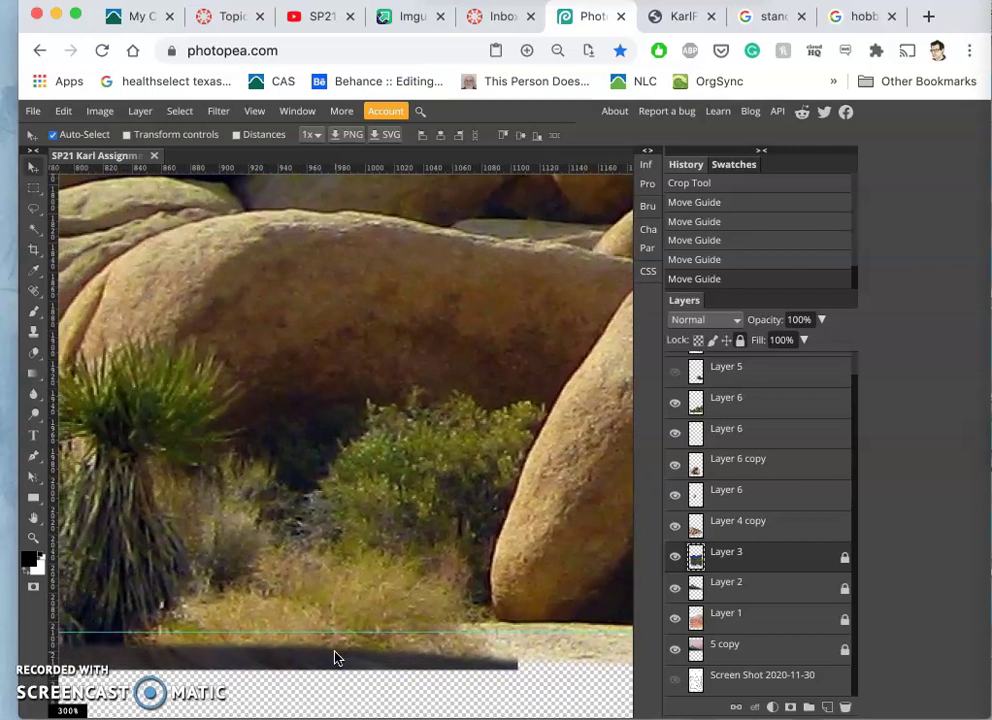
scroll(336, 656, "right", 5)
left_click(412, 640)
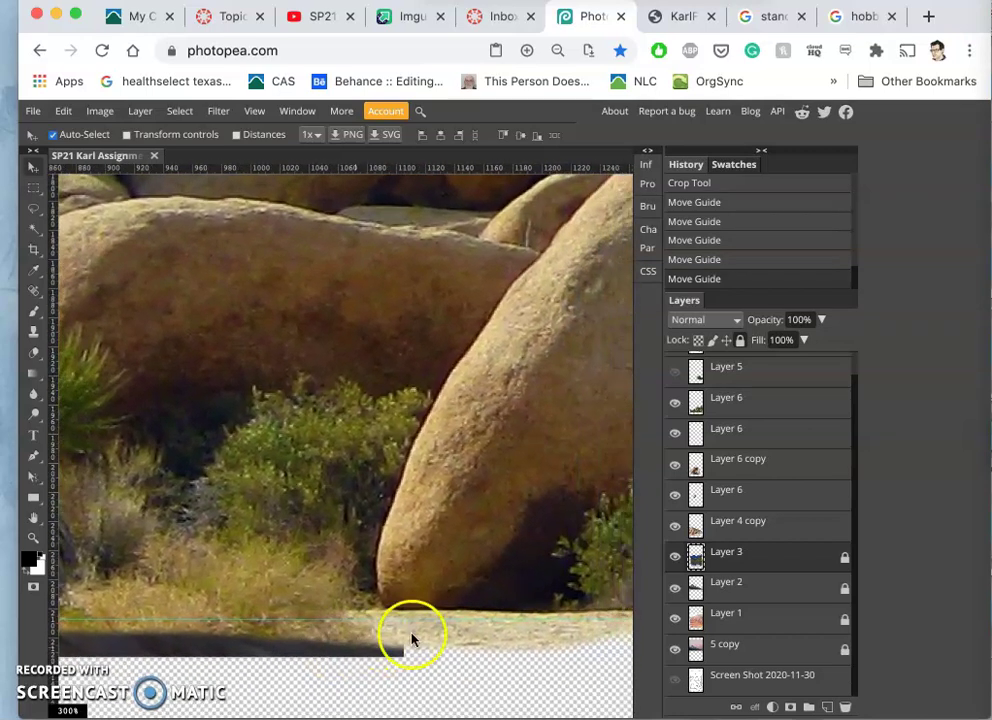
mouse_move(444, 618)
left_mouse_down()
mouse_move(444, 647)
mouse_move(454, 622)
left_mouse_up()
scroll(454, 622, "down", 3)
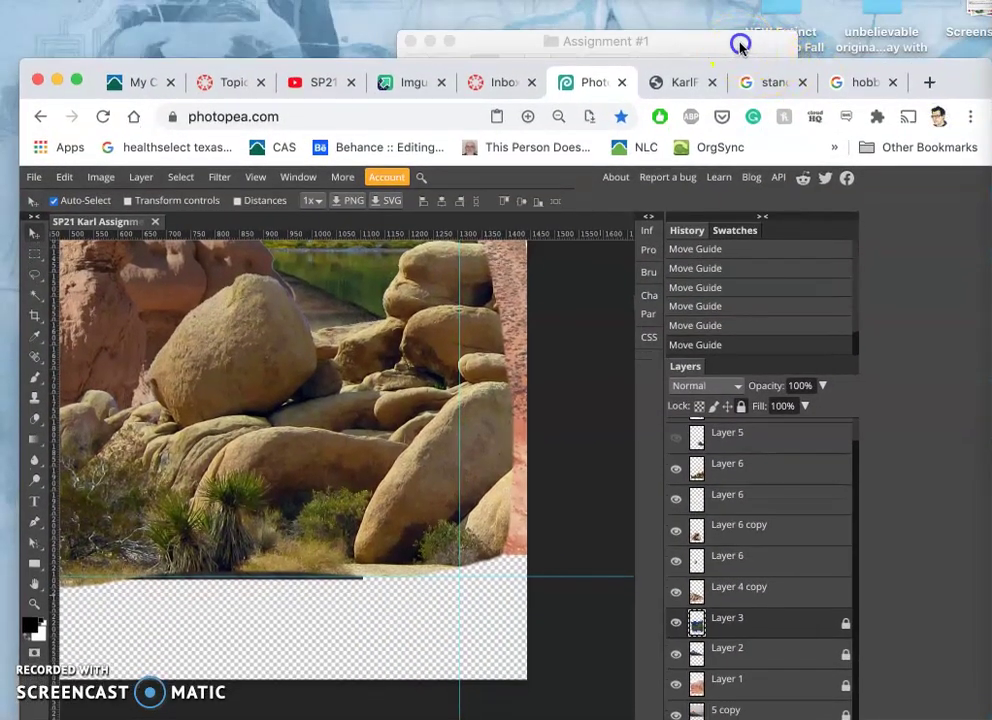
- Place the joshua-tree-1772159 photo from the Assignment #1 folder into the collage as a smart object
left_click(740, 46)
scroll(675, 394, "down", 10)
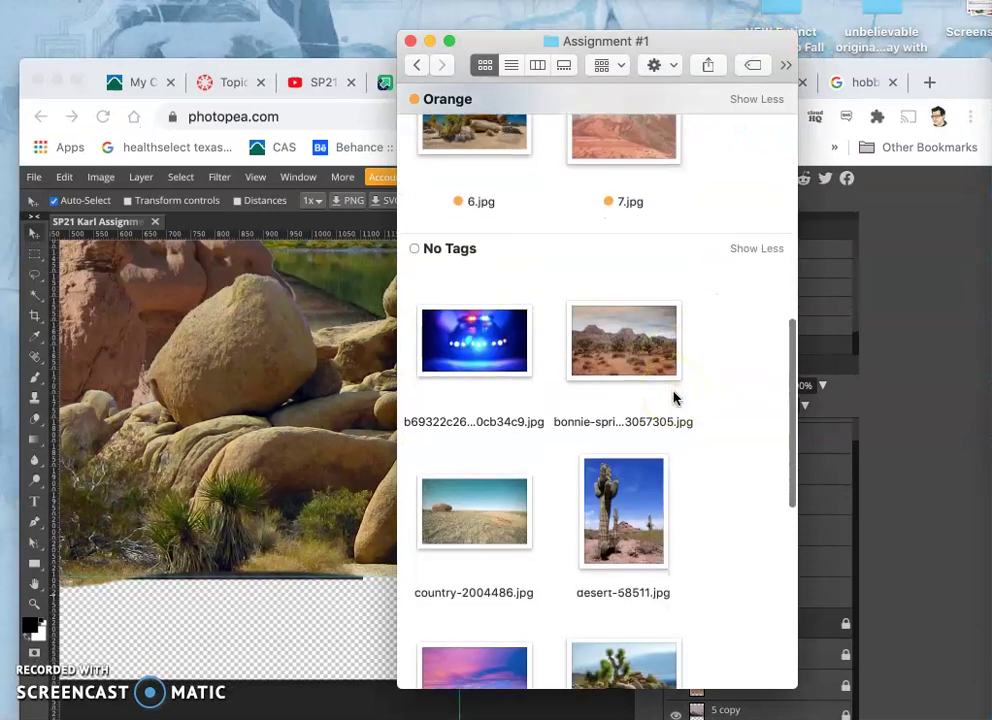
scroll(673, 398, "down", 5)
left_click_drag(642, 381, 336, 462)
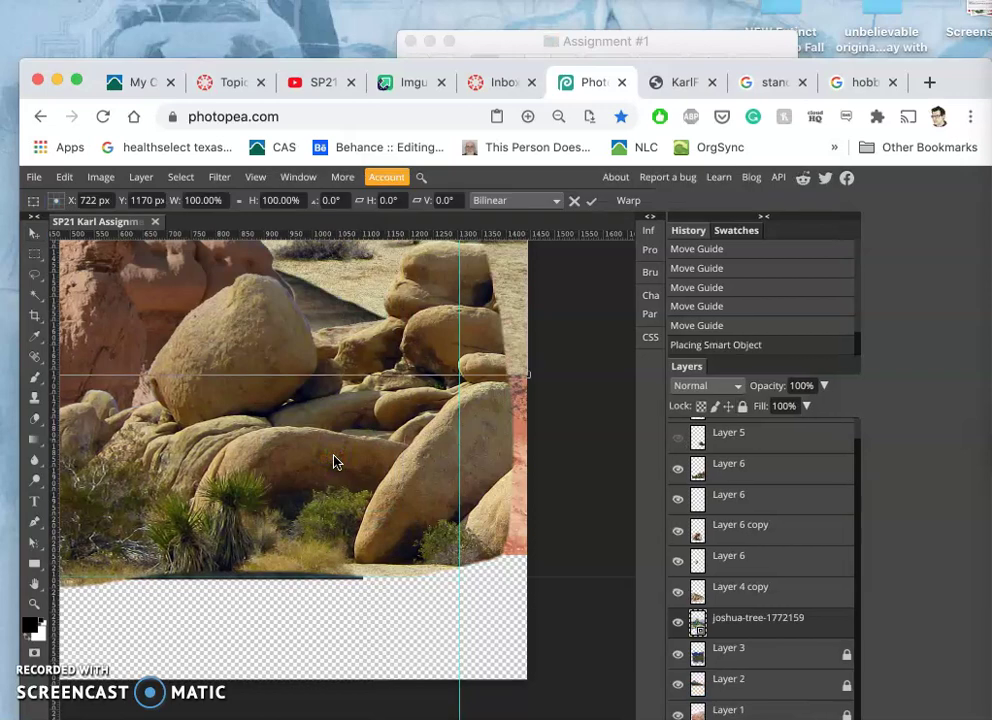
- Flip the placed Joshua tree photo horizontally
scroll(350, 460, "down", 5)
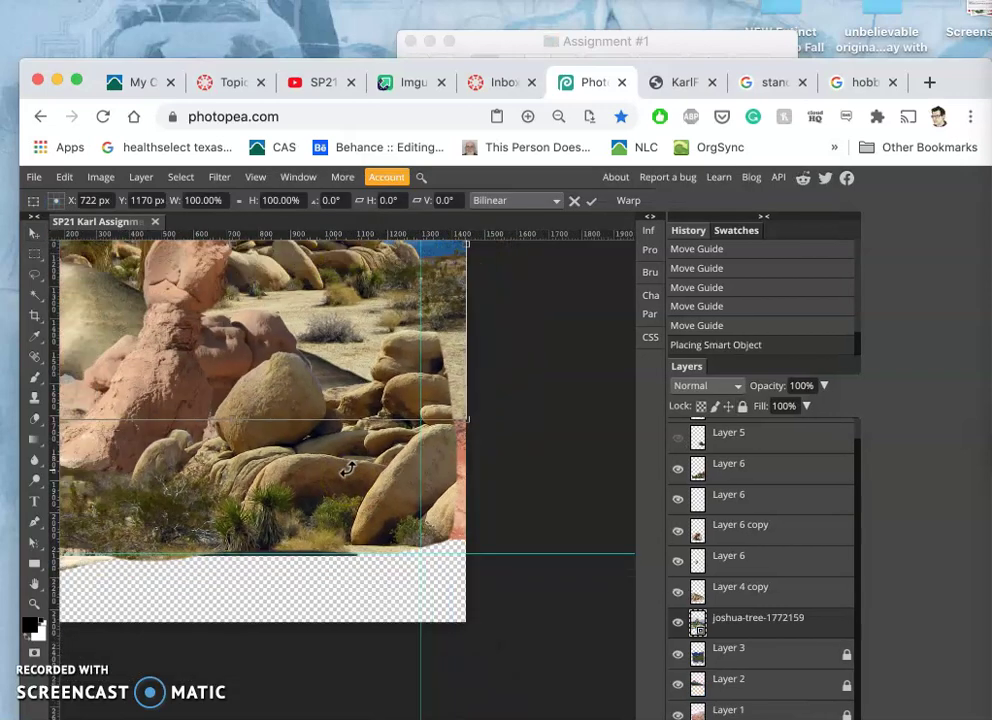
scroll(332, 436, "up", 3)
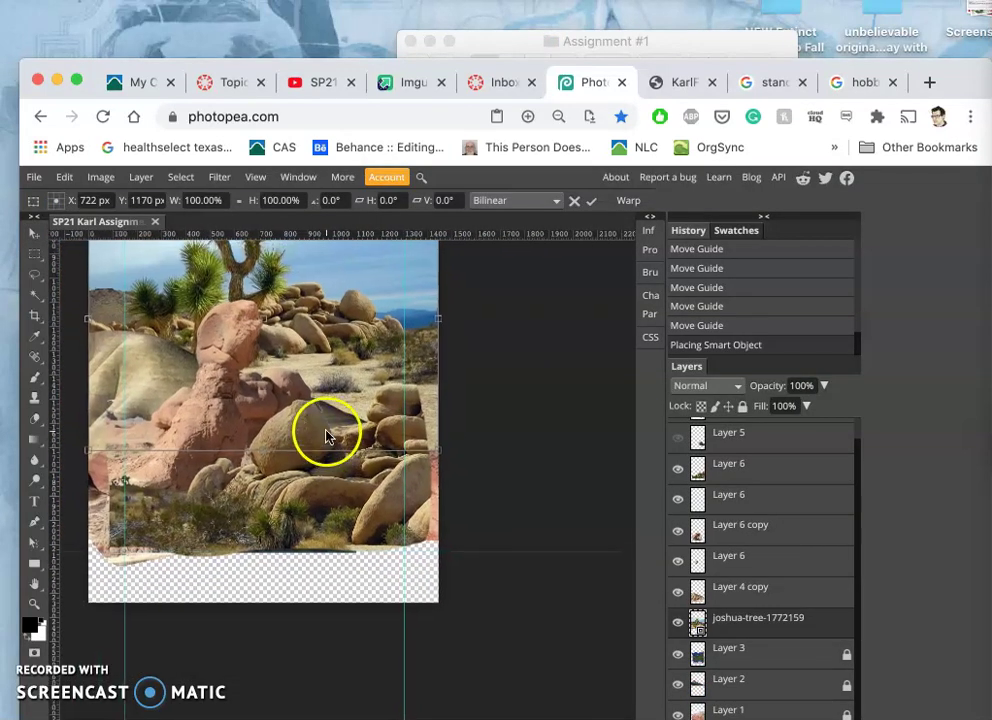
right_click(348, 346)
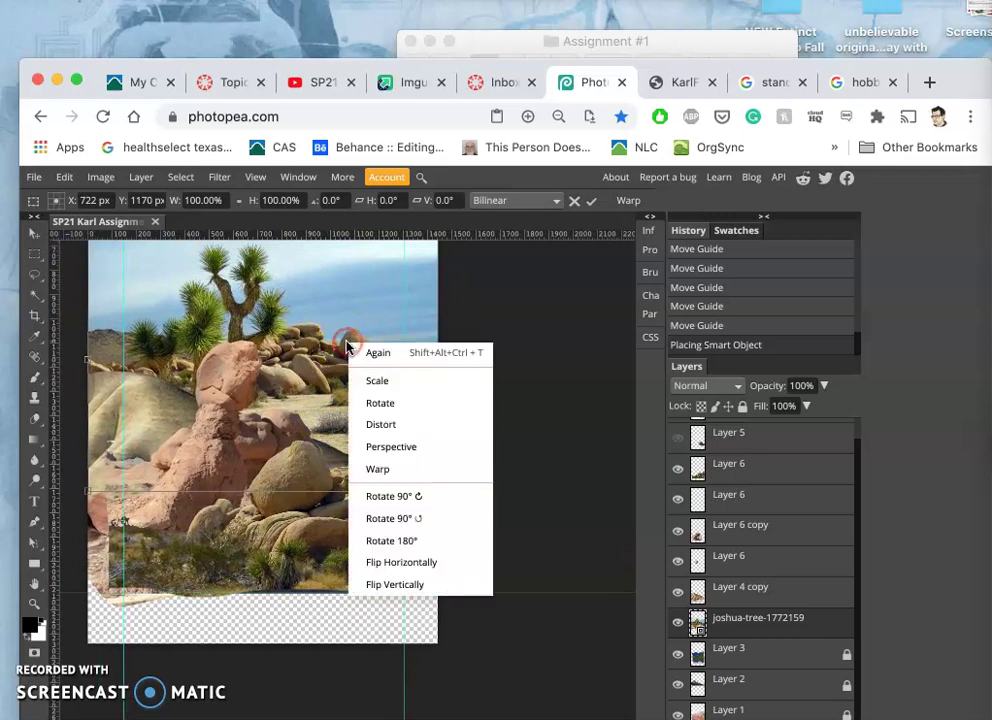
left_click(400, 562)
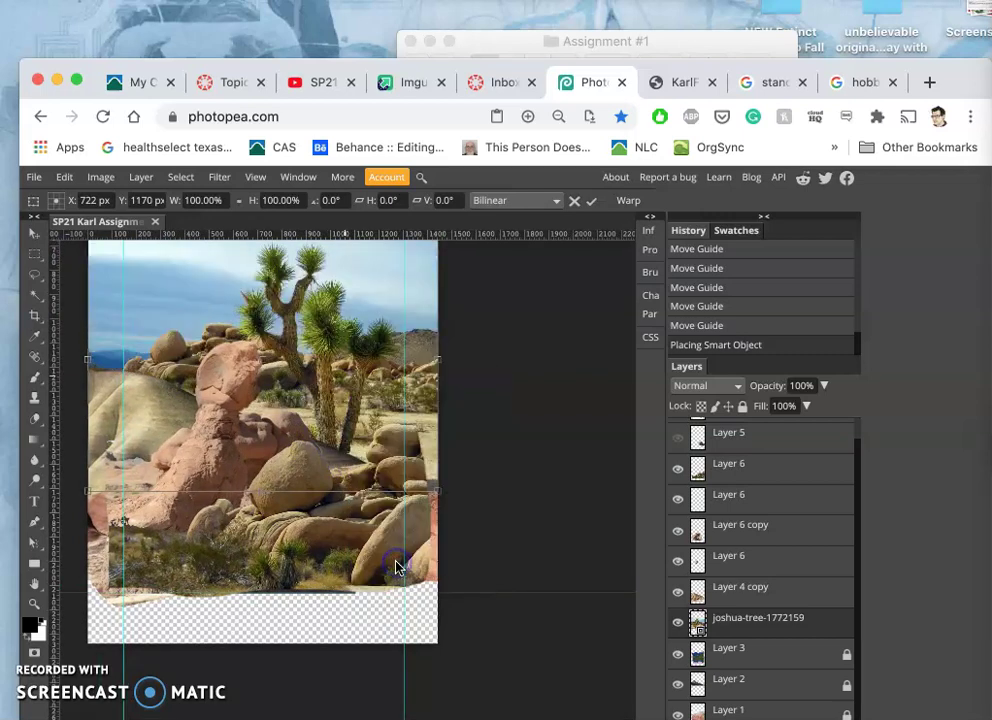
- Shift the Joshua tree photo right to about X 803 px, apply the transform, and nudge it slightly up and right
scroll(335, 379, "up", 3)
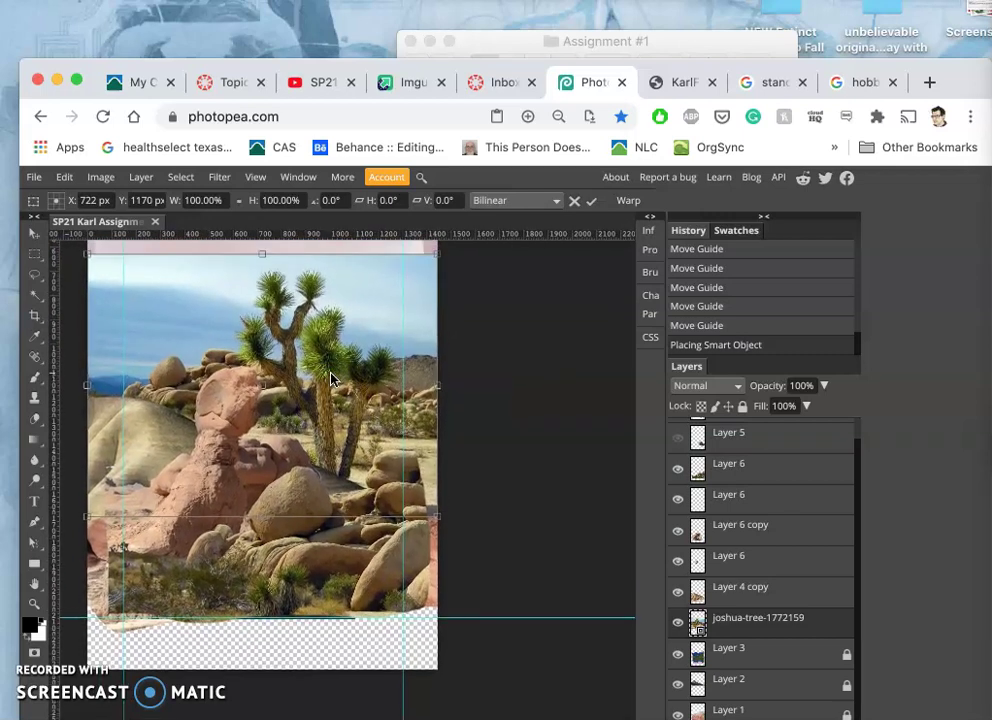
left_click(332, 412)
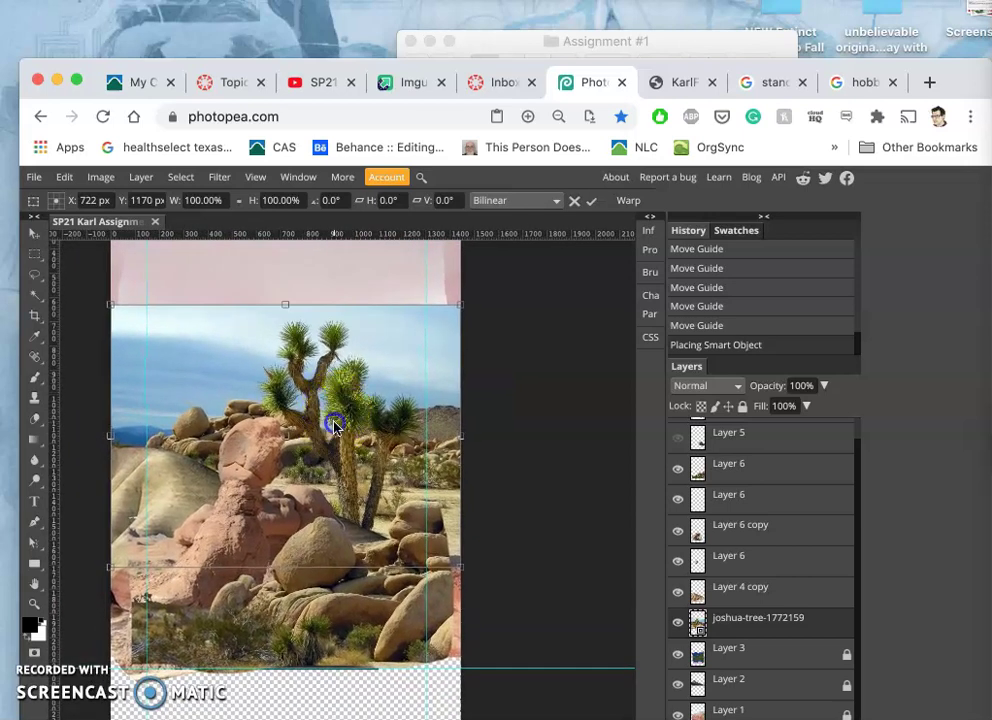
mouse_move(346, 425)
left_mouse_down()
mouse_move(359, 421)
mouse_move(353, 427)
left_mouse_up()
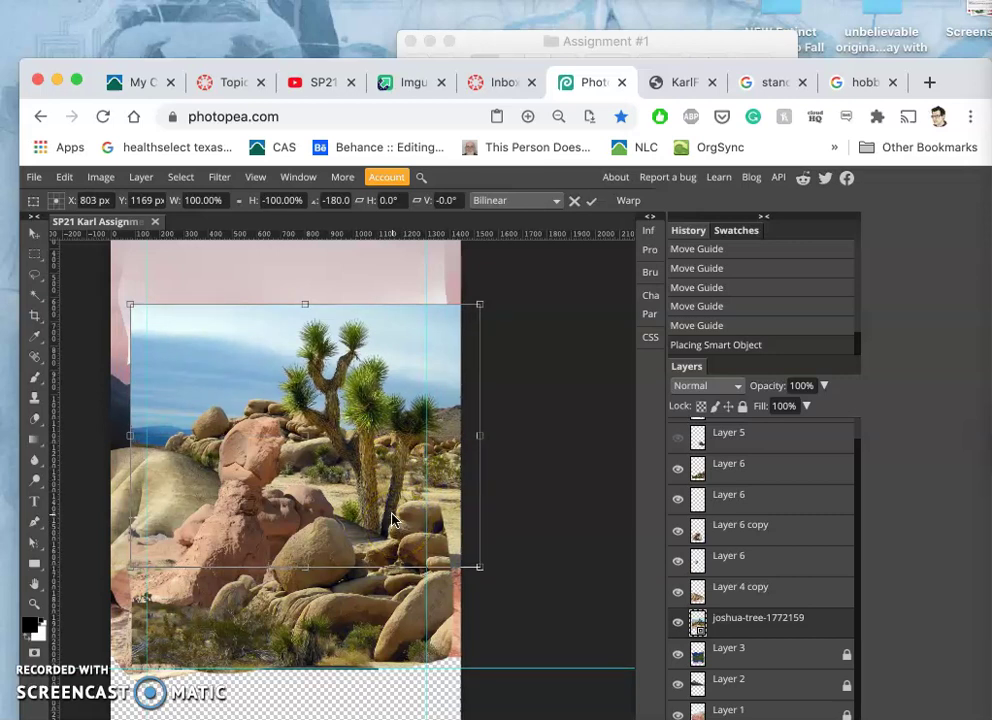
left_click(612, 588)
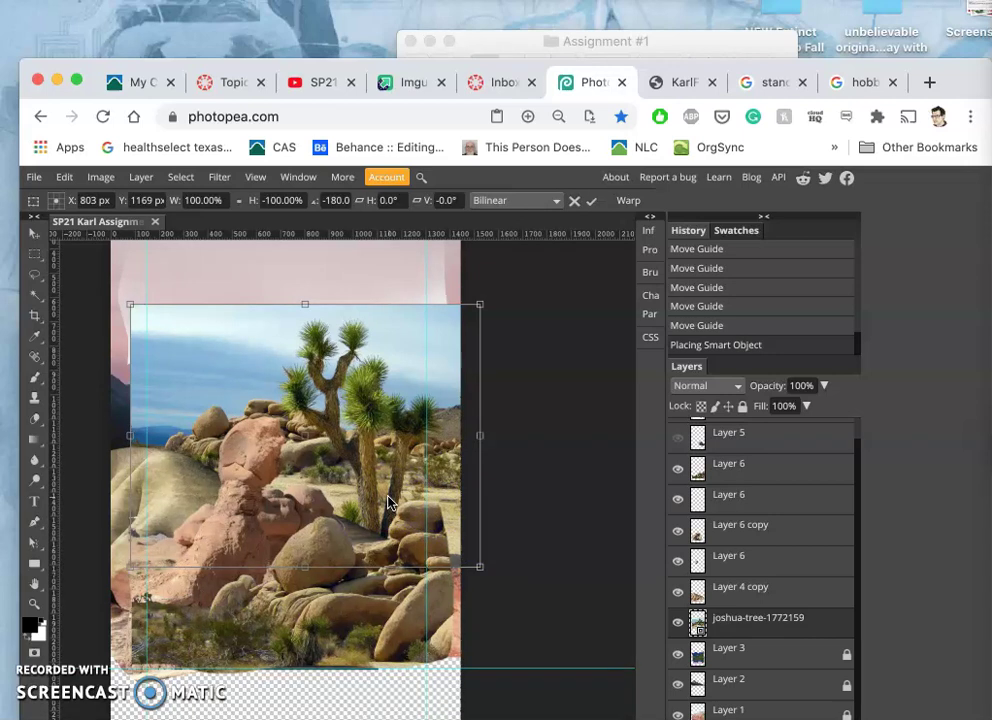
key("Return")
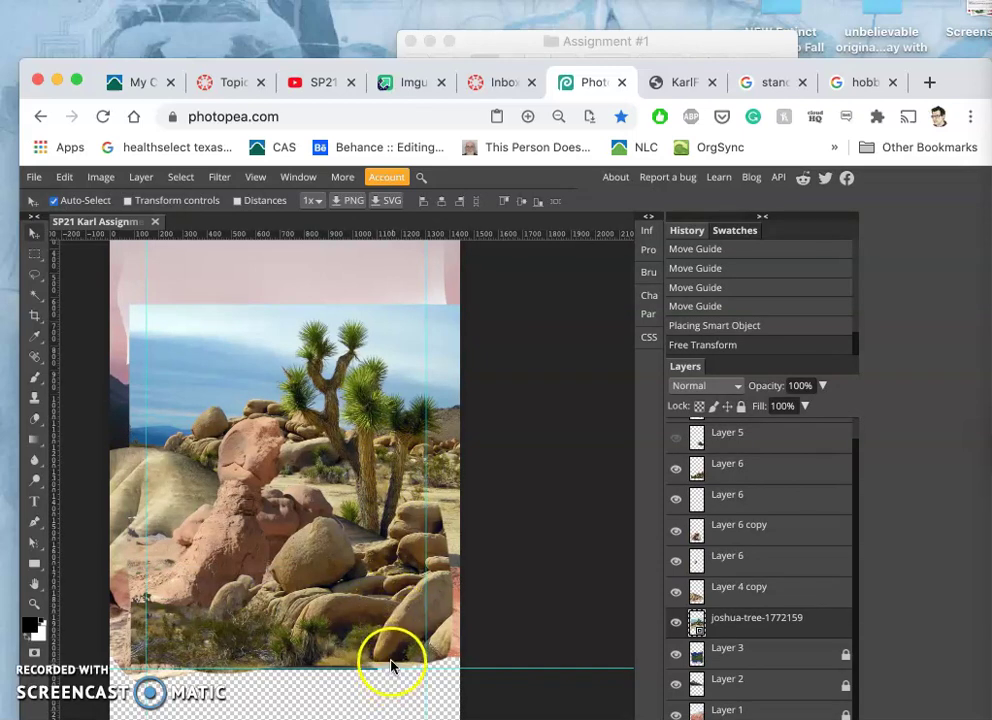
mouse_move(321, 463)
left_mouse_down()
mouse_move(347, 467)
mouse_move(325, 460)
left_mouse_up()
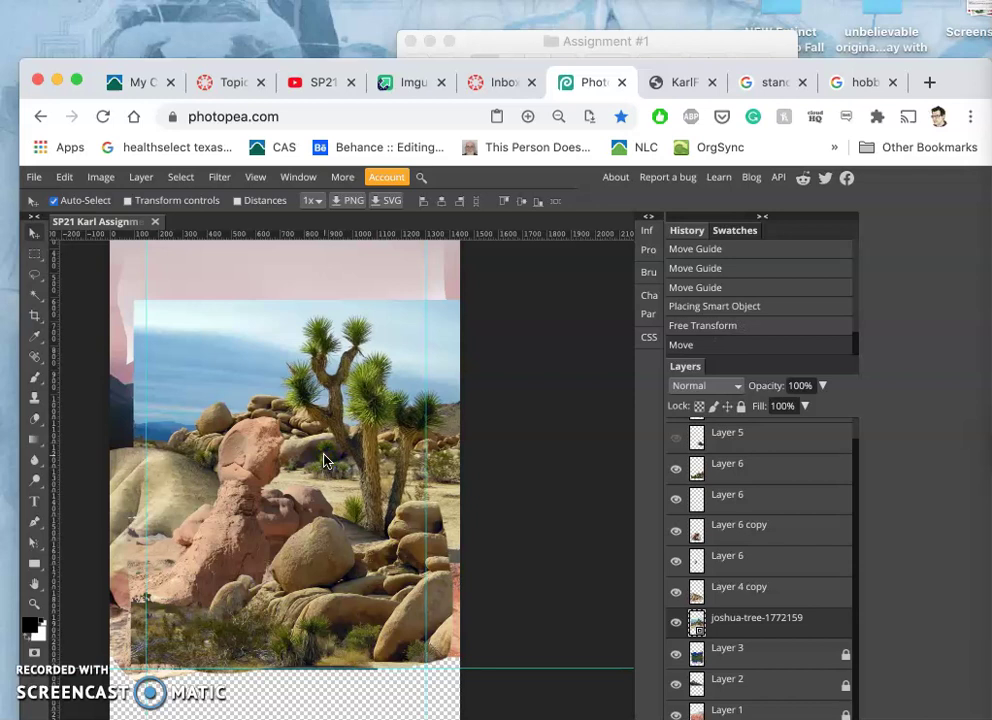
- Place a duplicate of the Joshua tree photo below and to the right of the original, at the top of the layer stack
key("super+j")
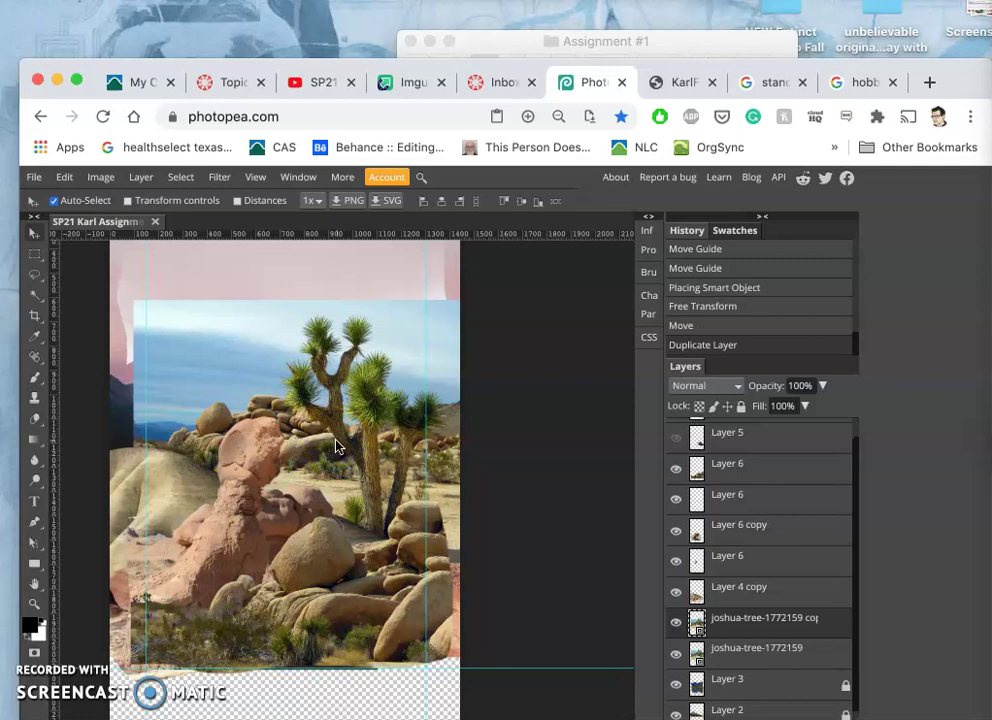
left_click_drag(328, 420, 428, 489)
left_click(729, 625)
left_click_drag(729, 625, 731, 412)
left_click(729, 438)
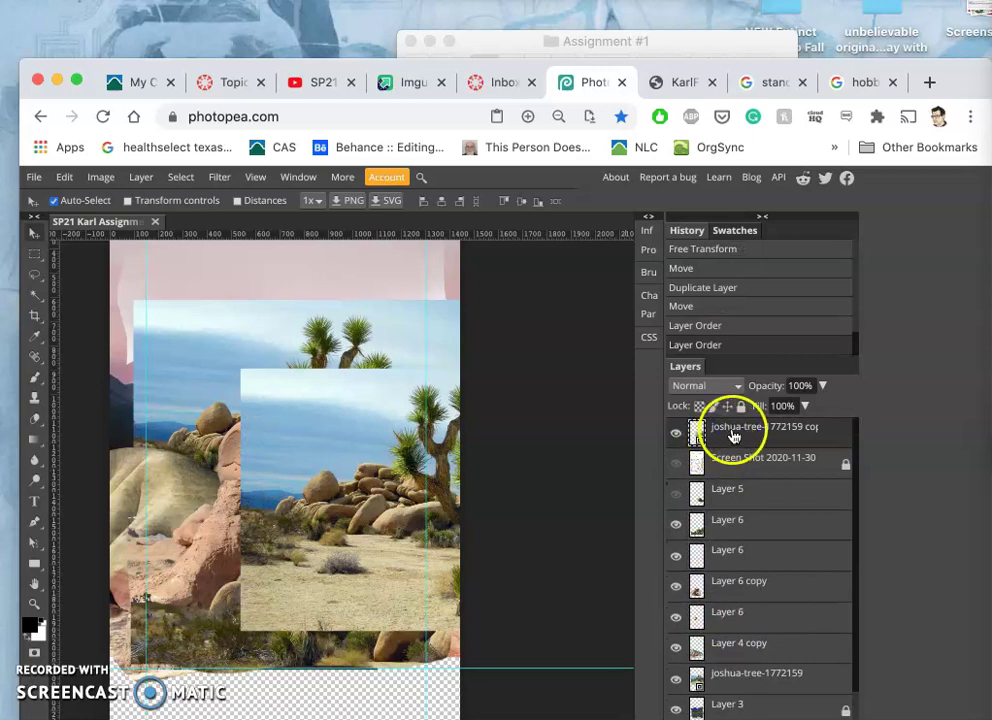
- Reduce the duplicated Joshua tree layer's opacity to 59%
left_click(822, 385)
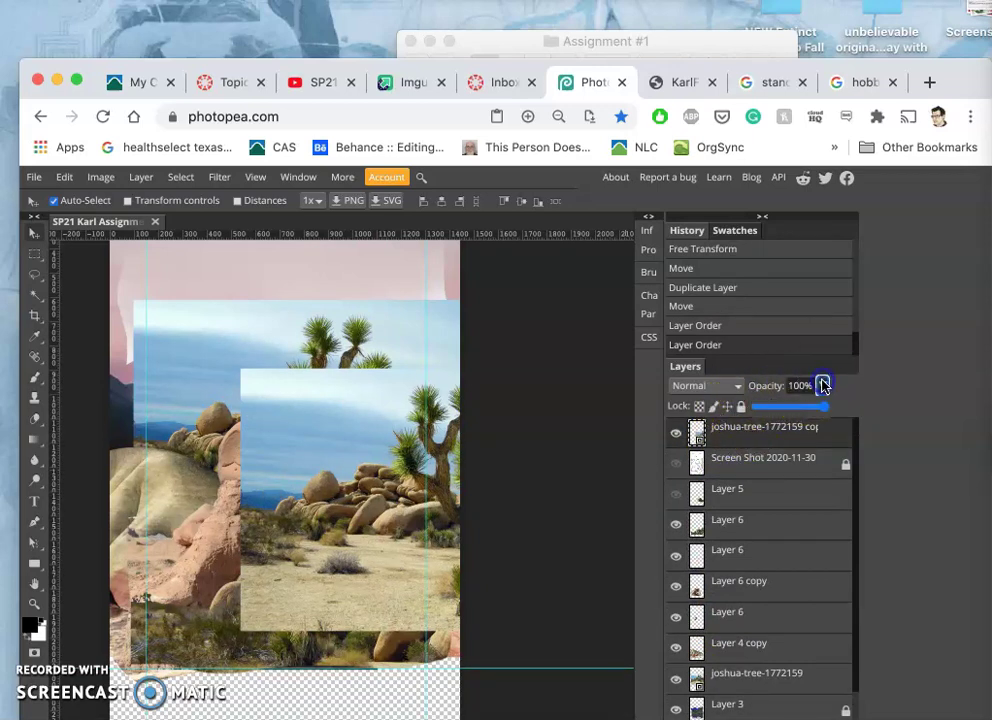
left_click(797, 405)
left_click(372, 547)
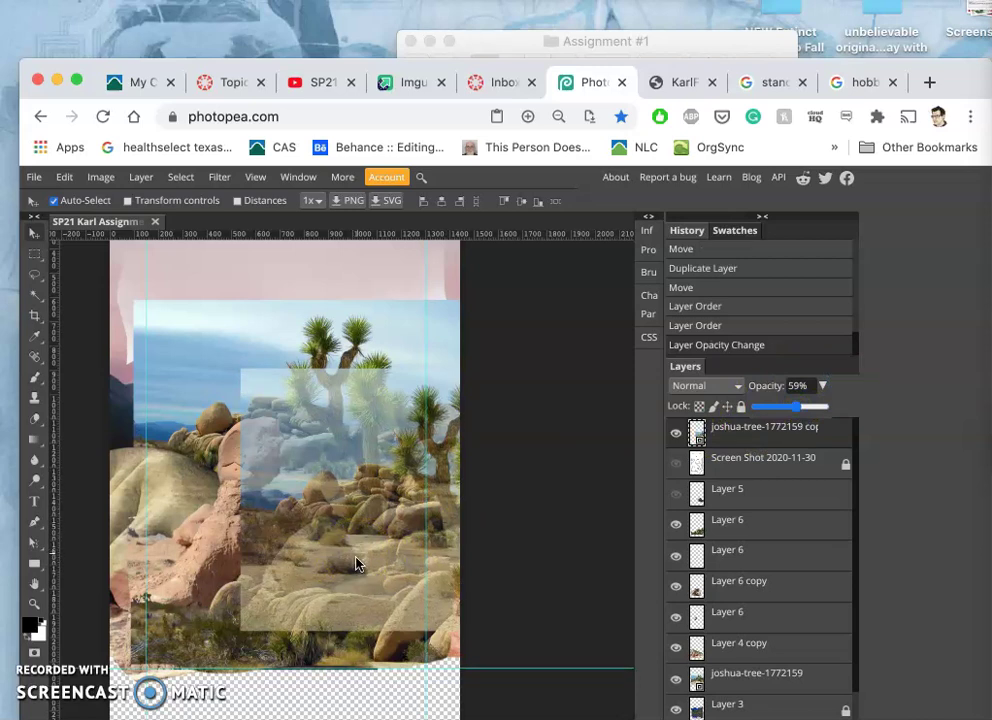
left_click(333, 560)
key("super+minus")
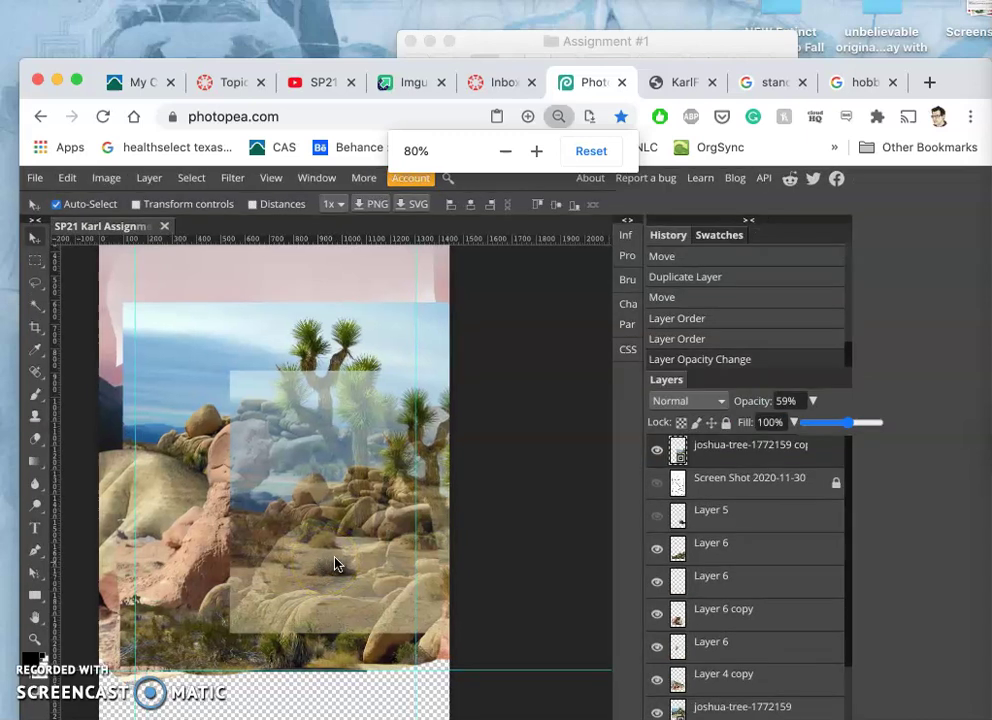
left_click_drag(379, 534, 426, 366)
scroll(426, 366, "up", 5)
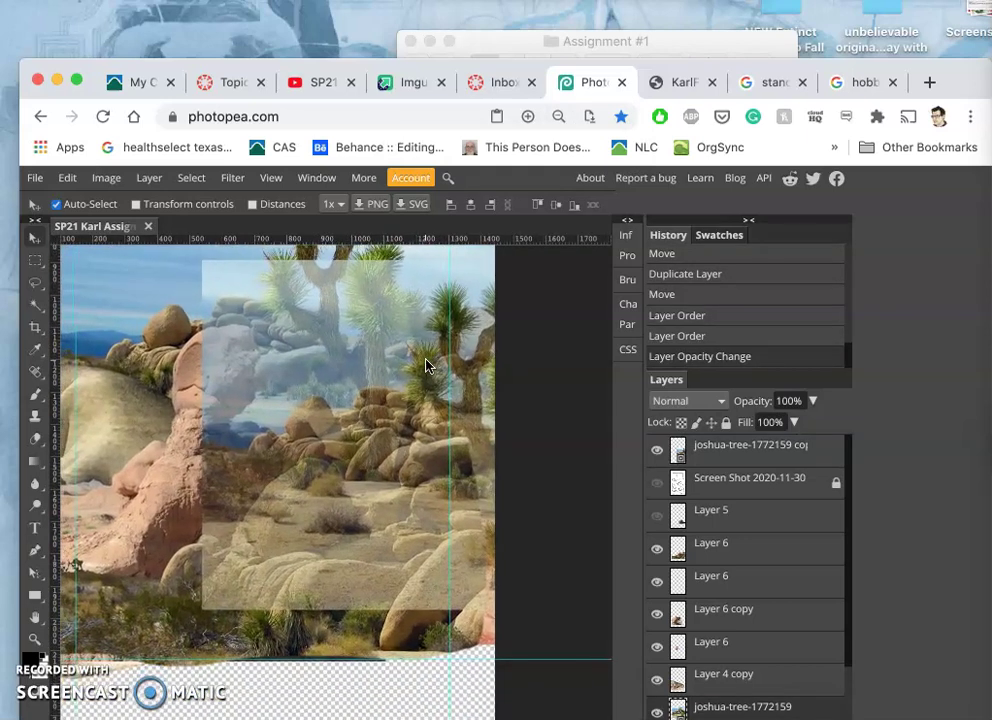
key("super+alt+t")
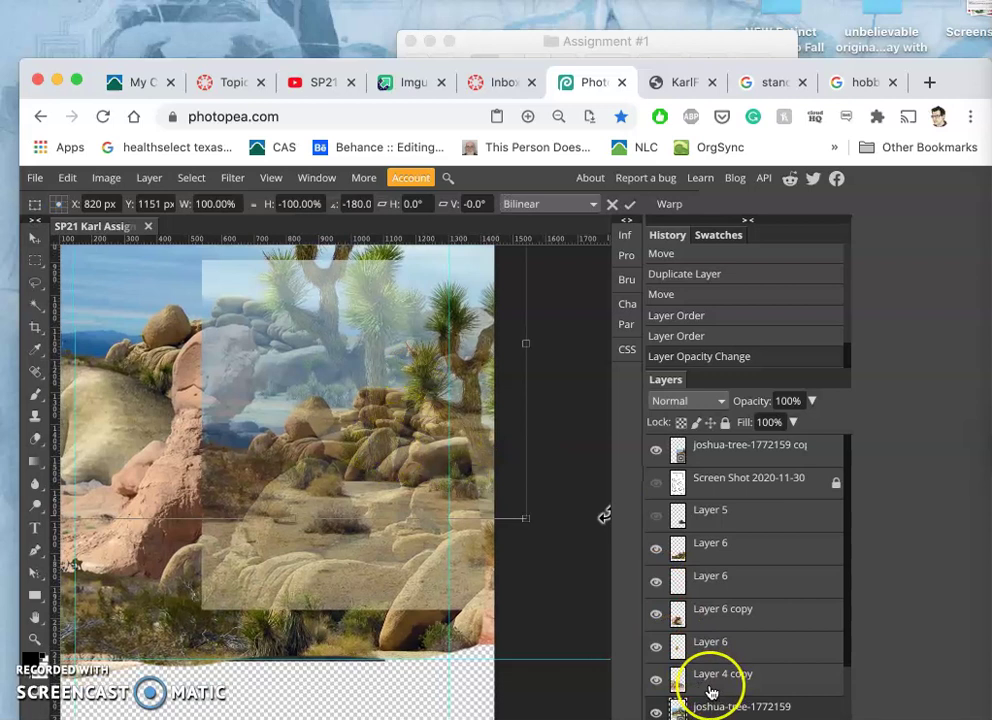
scroll(705, 685, "down", 3)
scroll(710, 692, "up", 3)
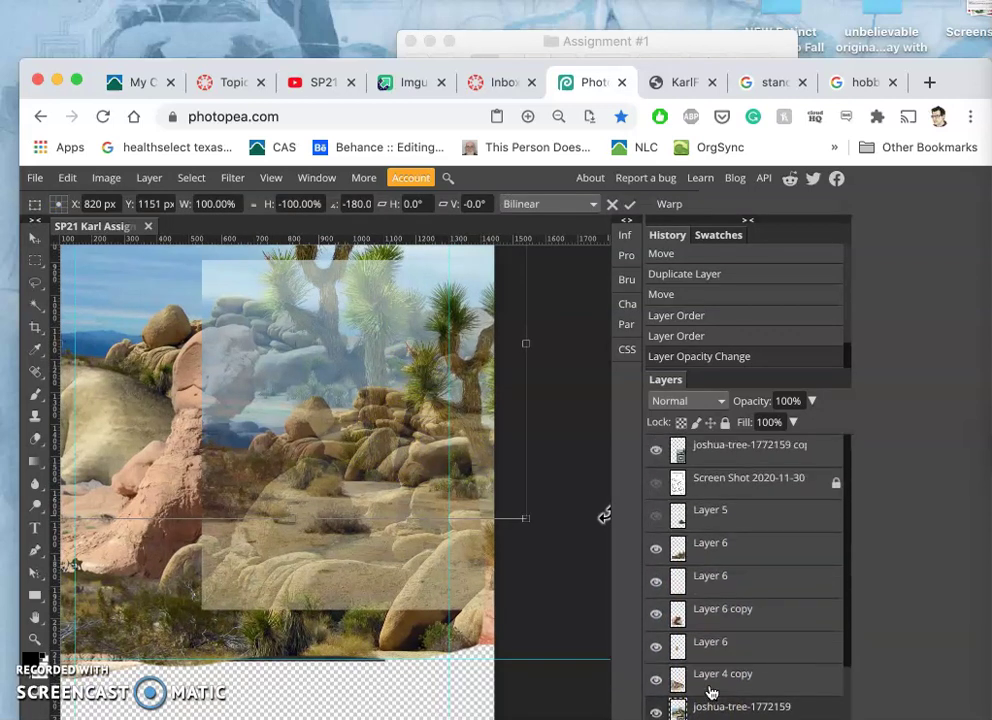
left_click_drag(709, 692, 731, 452)
- Scale the translucent Joshua tree duplicate to about 154.75% and shift it down and right to about X 1525 px, Y 1869 px
left_click(731, 452)
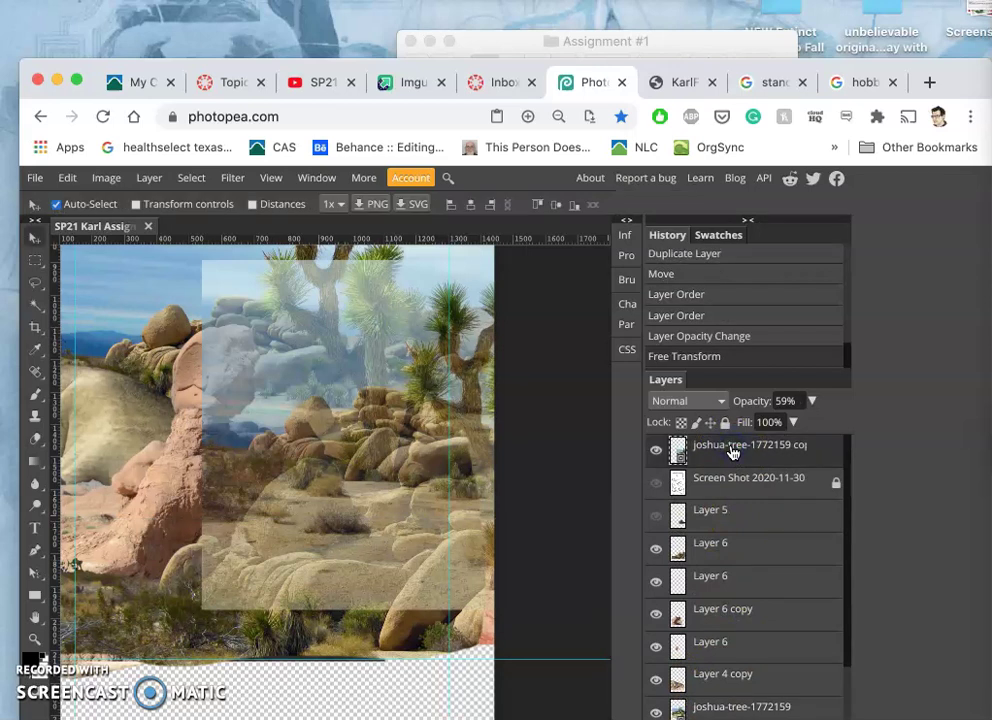
key("super+t")
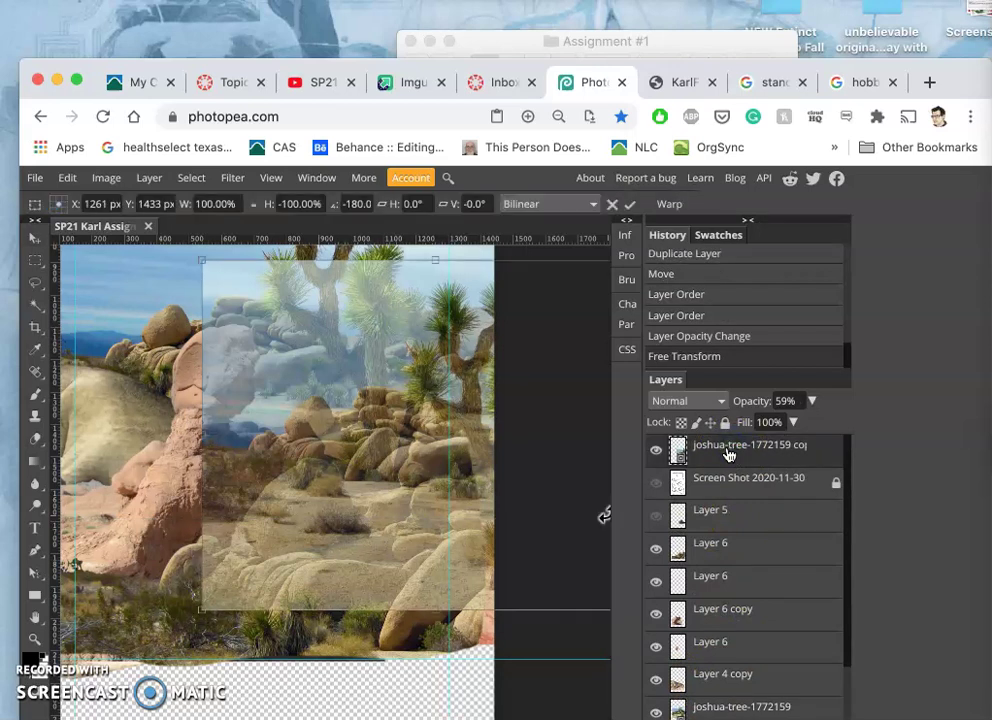
left_click_drag(288, 535, 321, 704)
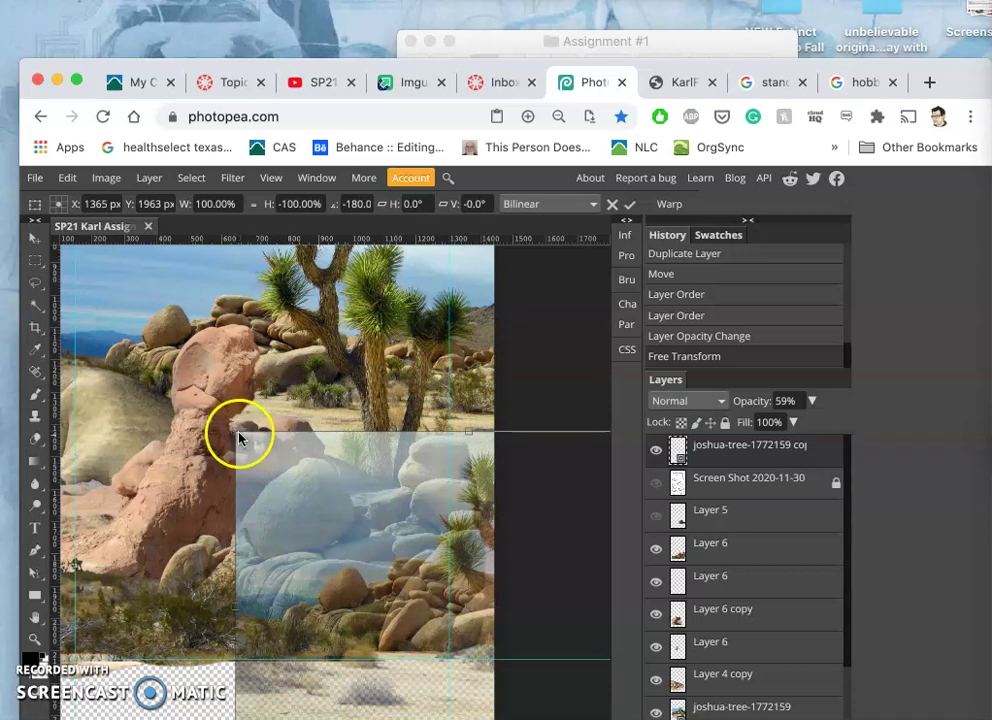
left_click_drag(236, 431, 0, 180)
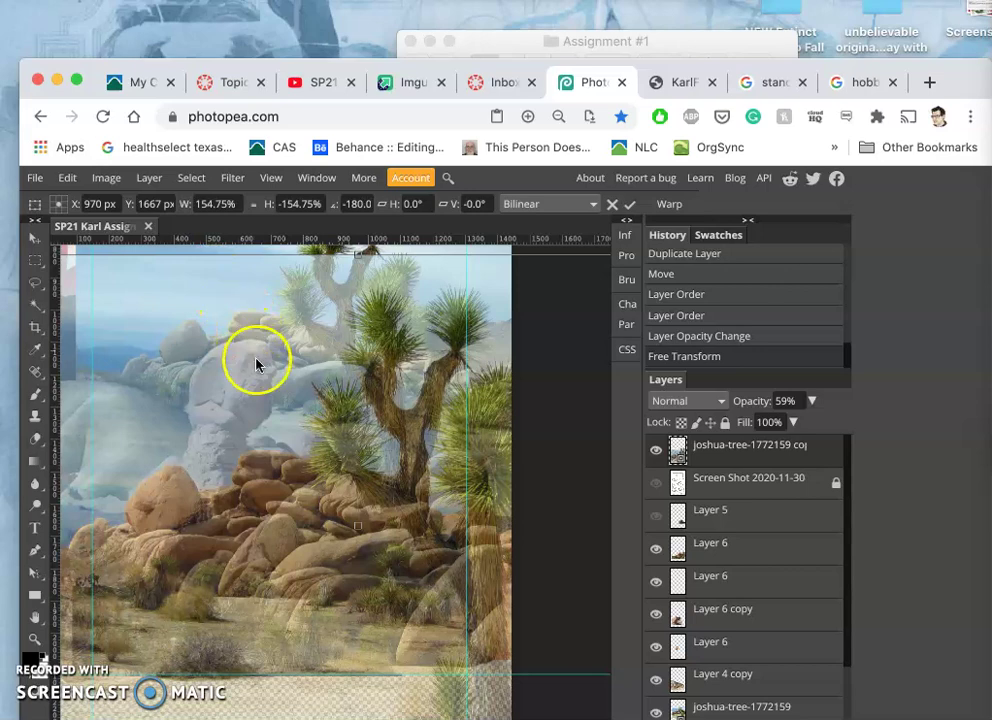
left_click_drag(210, 414, 388, 480)
- Enlarge the Joshua tree duplicate further to about 225.16% and position it at about X 1727 px, Y 1786 px
scroll(365, 458, "down", 3)
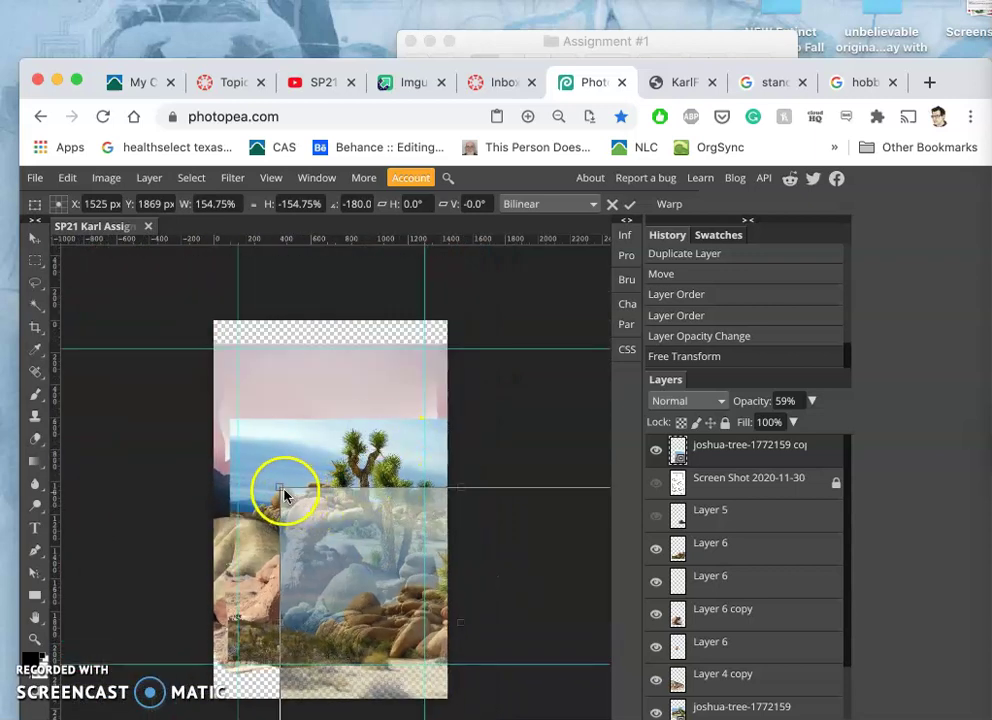
left_click_drag(282, 487, 102, 320)
left_click_drag(255, 443, 372, 492)
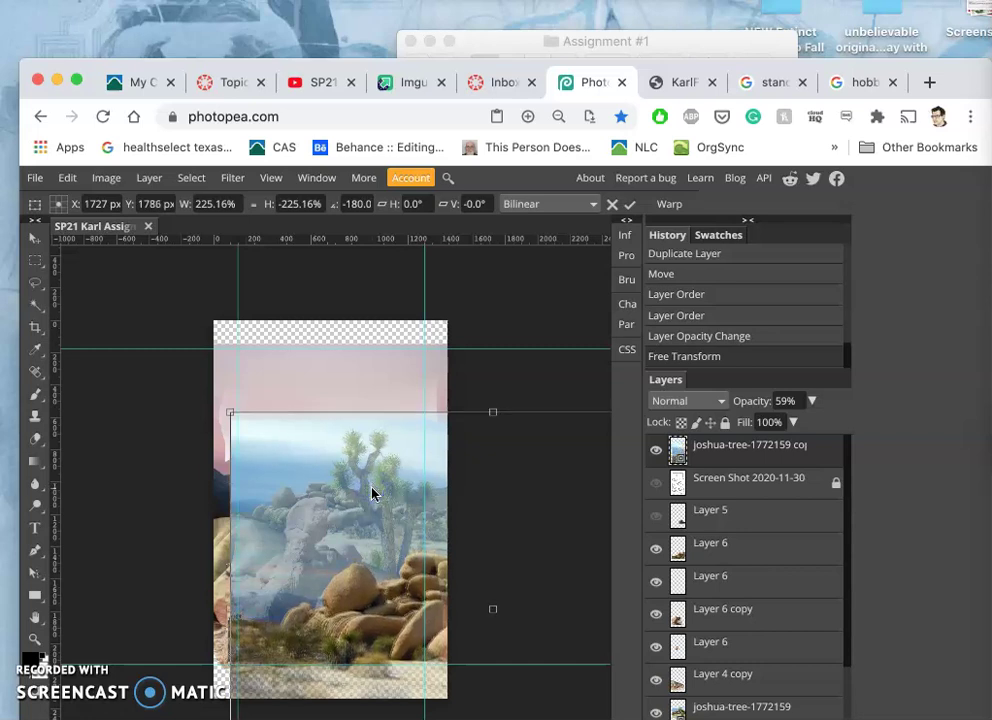
- Align the duplicate's boulders with the matching rocks beneath, at about X 1713 px, Y 1783 px, and apply the transform
scroll(372, 492, "up", 5)
left_click(419, 620)
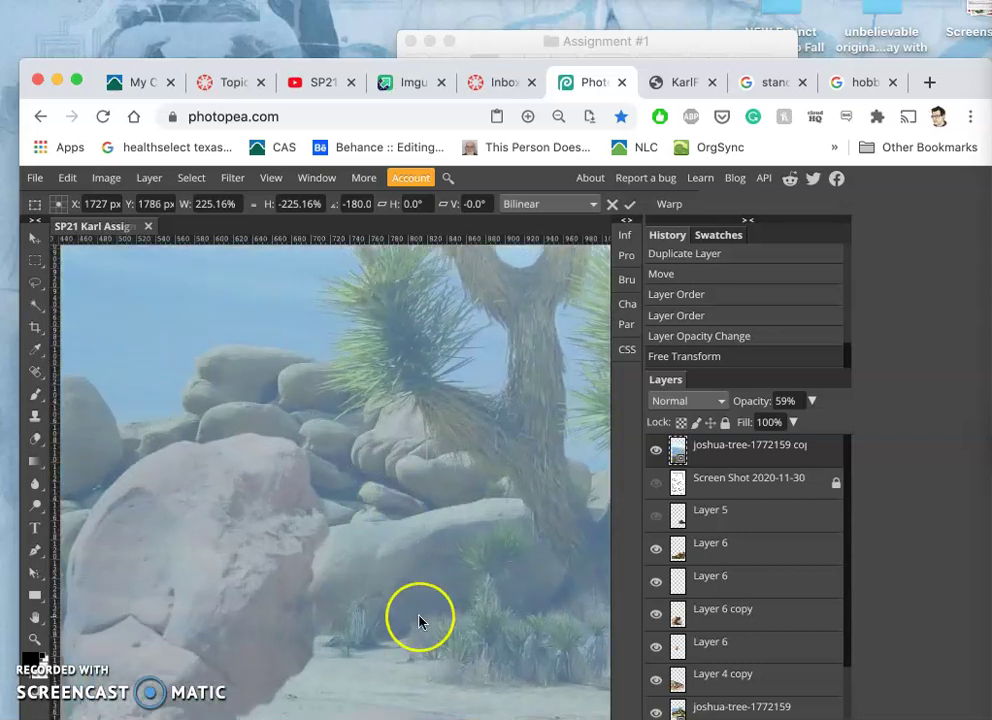
scroll(419, 620, "right", 10)
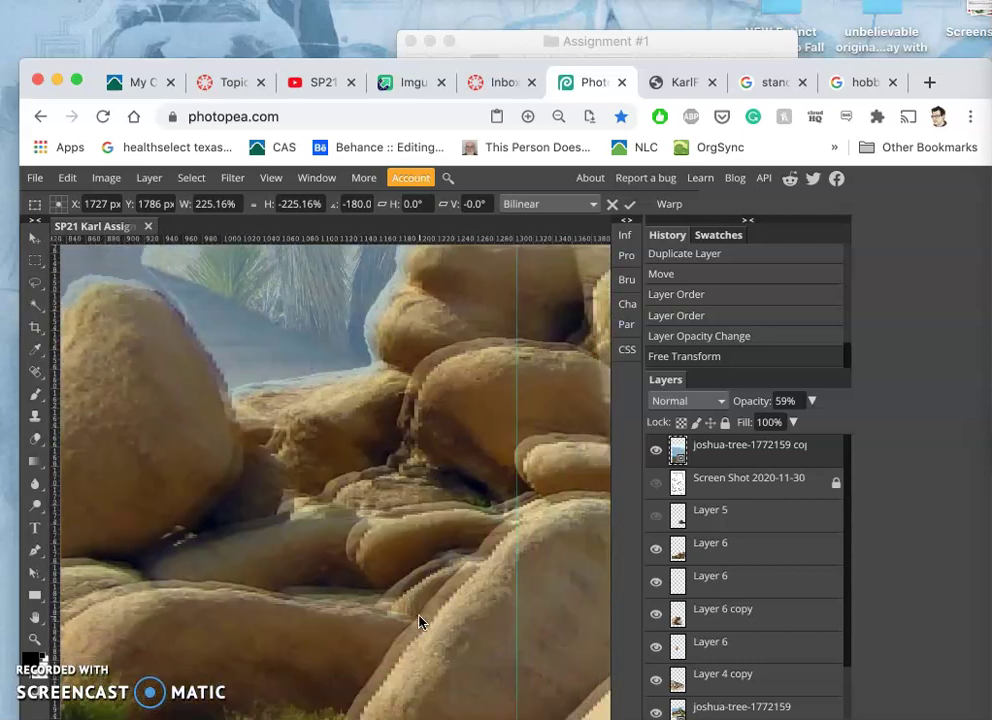
scroll(419, 620, "down", 5)
scroll(419, 620, "right", 3)
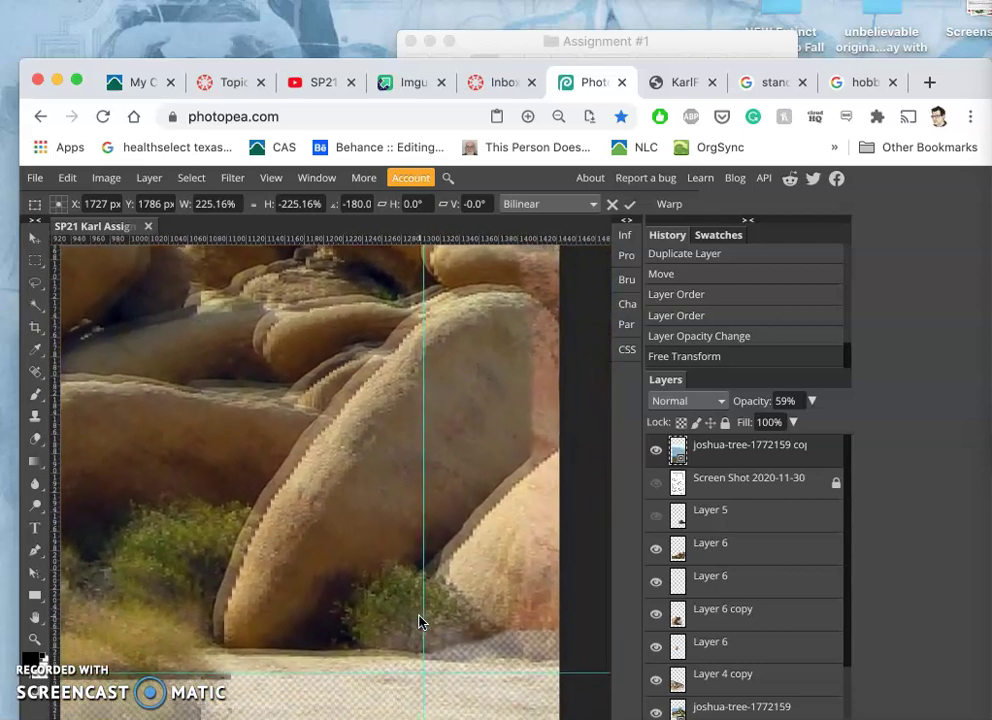
scroll(419, 620, "down", 1)
left_click(325, 554)
left_click_drag(333, 553, 310, 550)
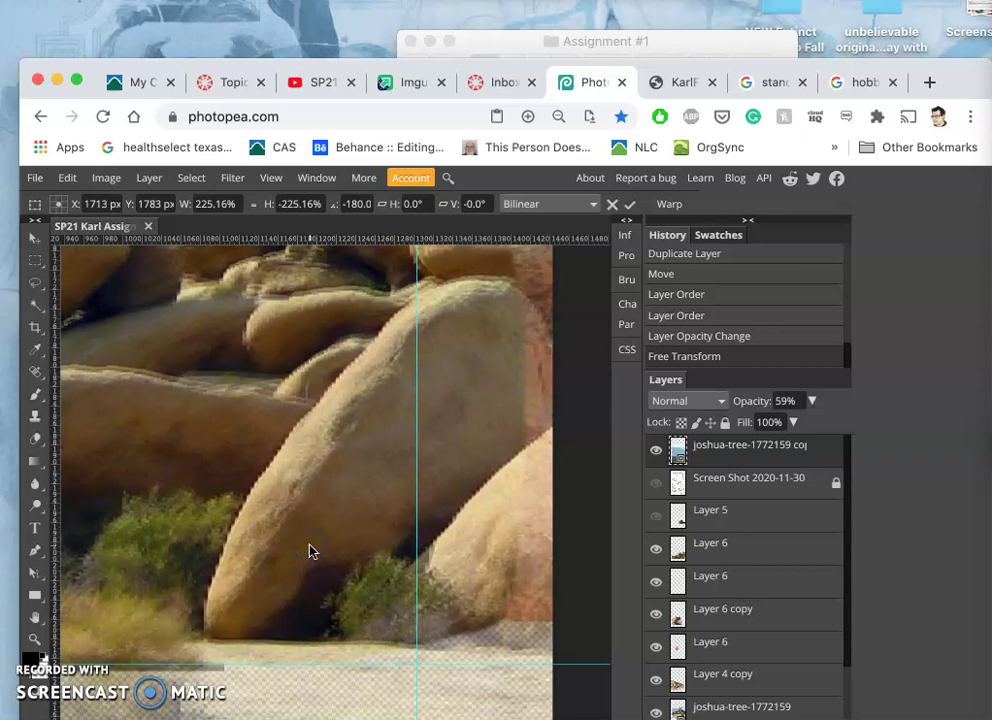
key("Return")
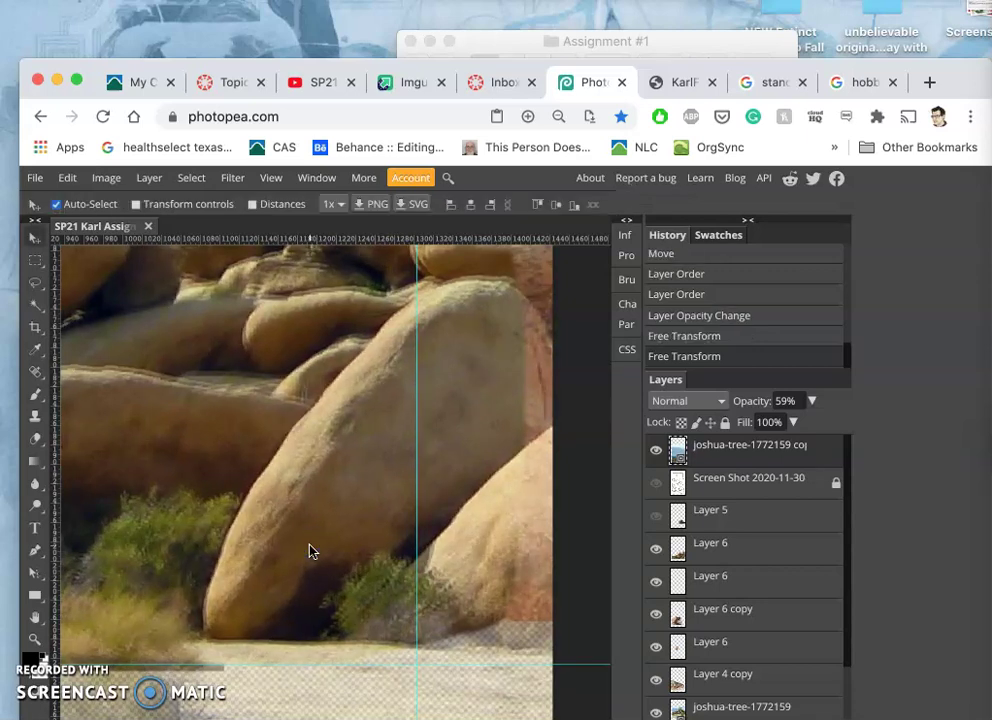
- Lasso the area around the leaning boulder's base, nearby shrubs and sand on the duplicate, and copy it to a new layer
scroll(310, 550, "down", 3)
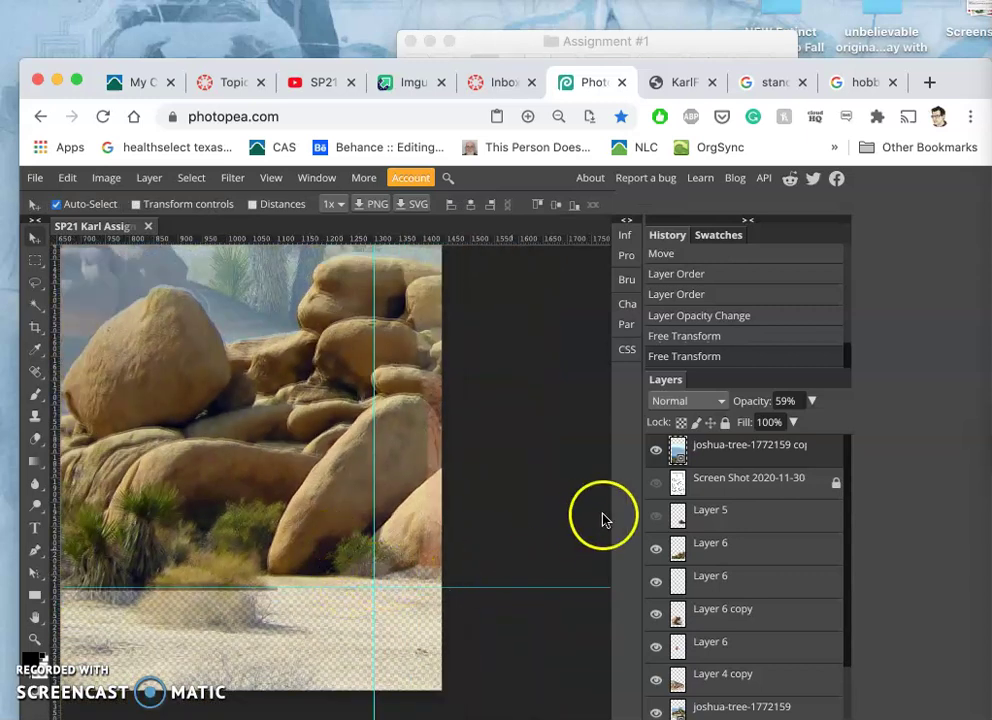
left_click(34, 282)
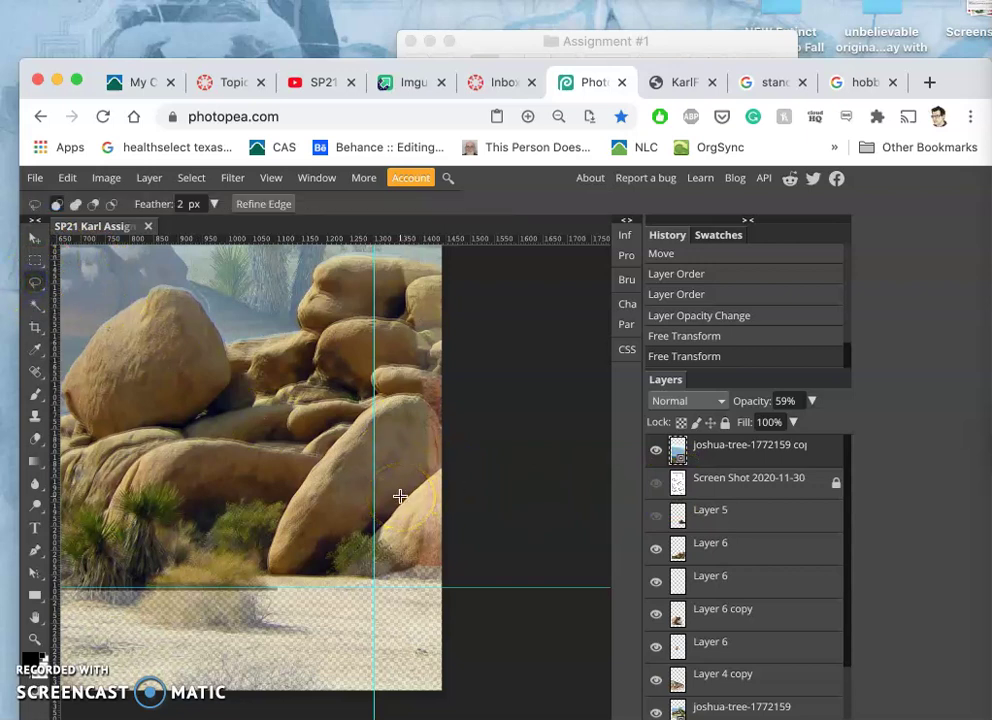
left_click(356, 491)
mouse_move(243, 497)
left_mouse_down()
mouse_move(235, 620)
mouse_move(329, 635)
mouse_move(394, 613)
mouse_move(399, 535)
left_mouse_up()
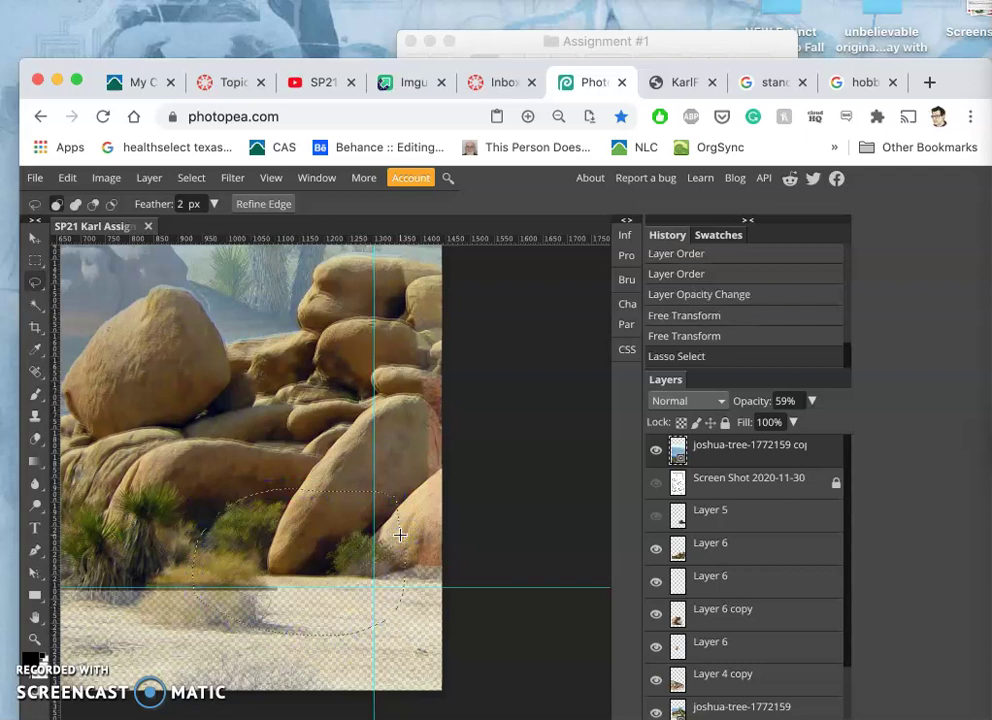
key("ctrl+j")
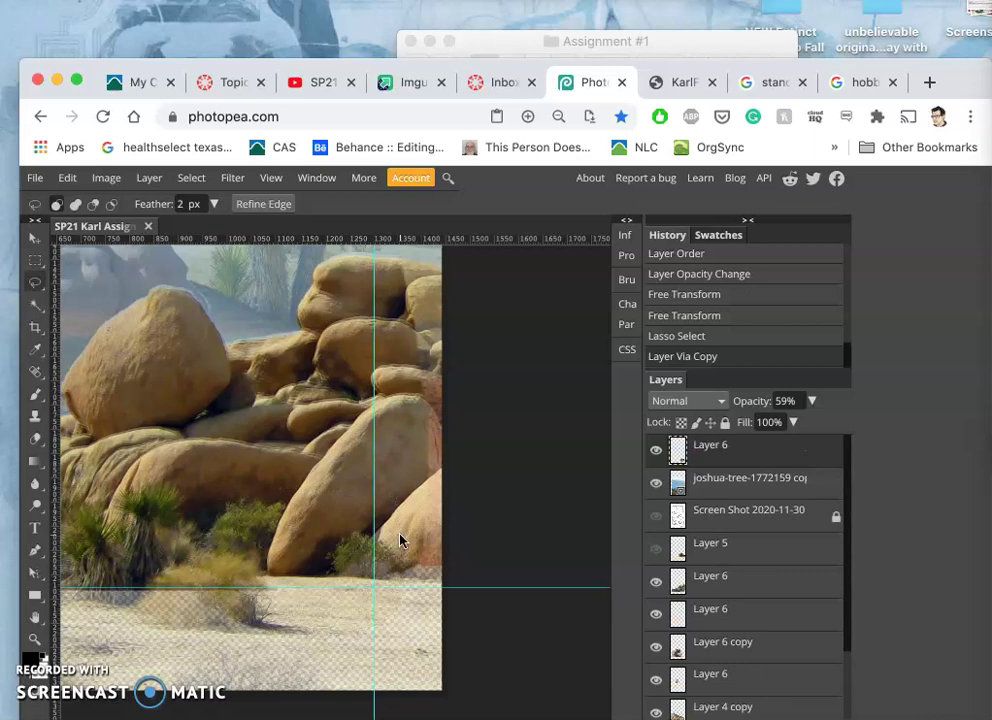
- Hide the Joshua tree duplicate, raise the copied patch's opacity to 100%, and reduce it to 30%
left_click(656, 485)
left_click(811, 401)
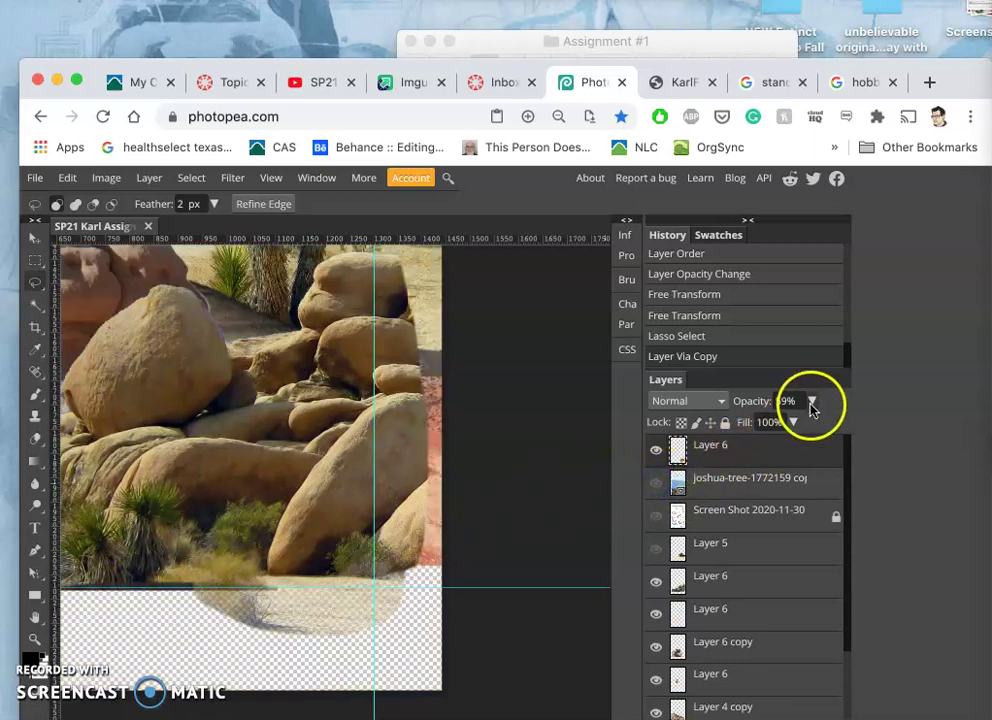
left_click_drag(788, 422, 865, 420)
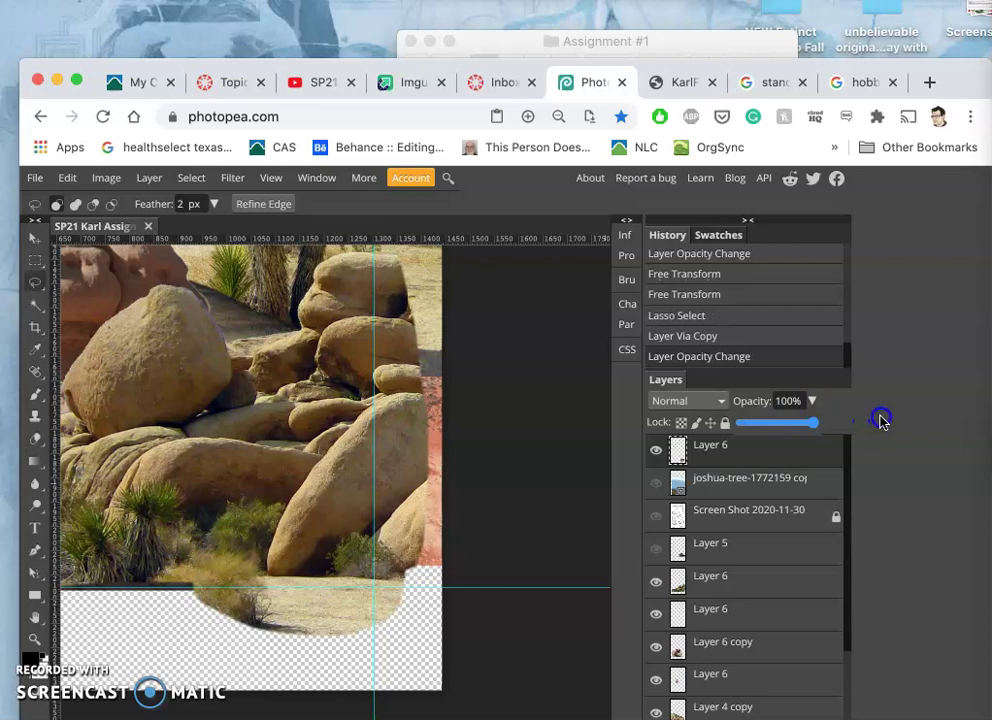
left_click_drag(838, 426, 761, 422)
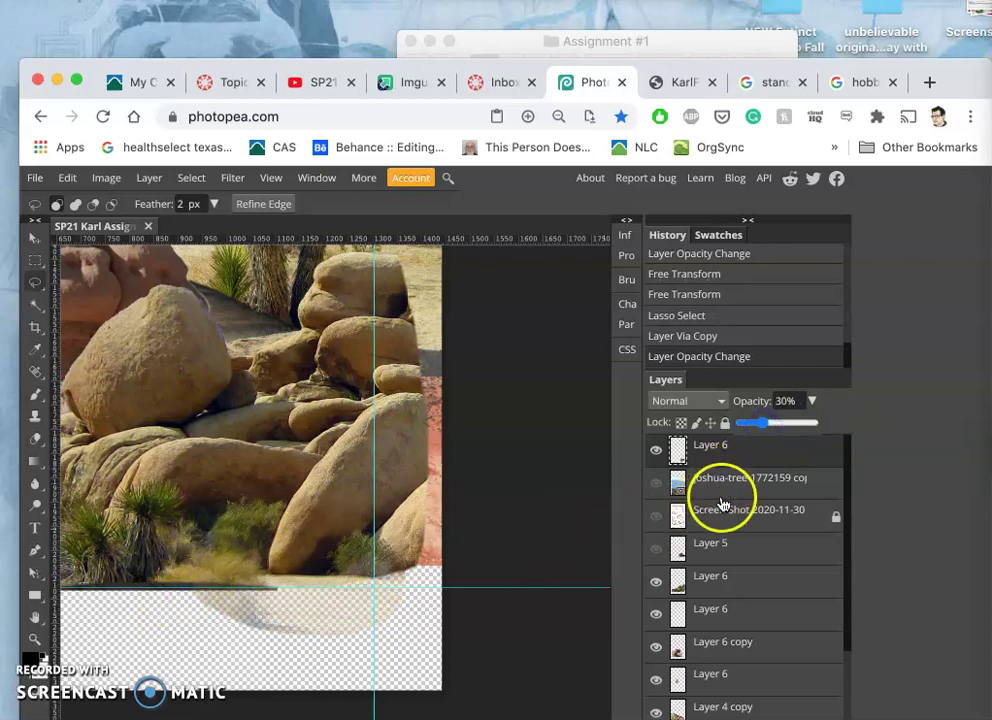
- Show the Joshua tree duplicate again and delete the copied patch layer
left_click(655, 483)
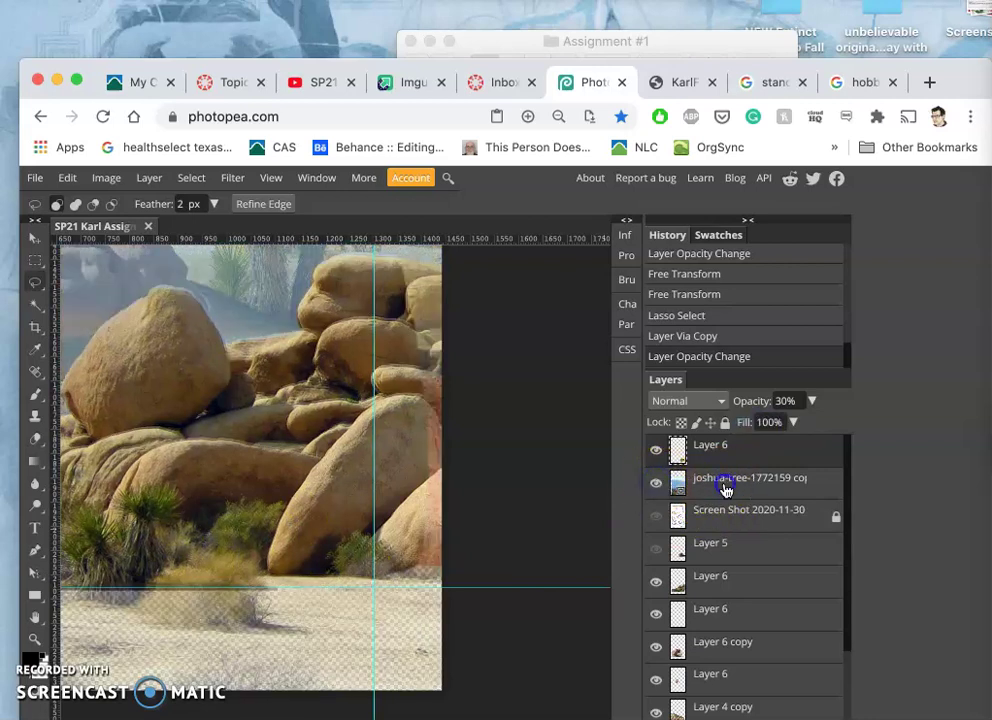
left_click(709, 477)
left_click(713, 451)
key("Delete")
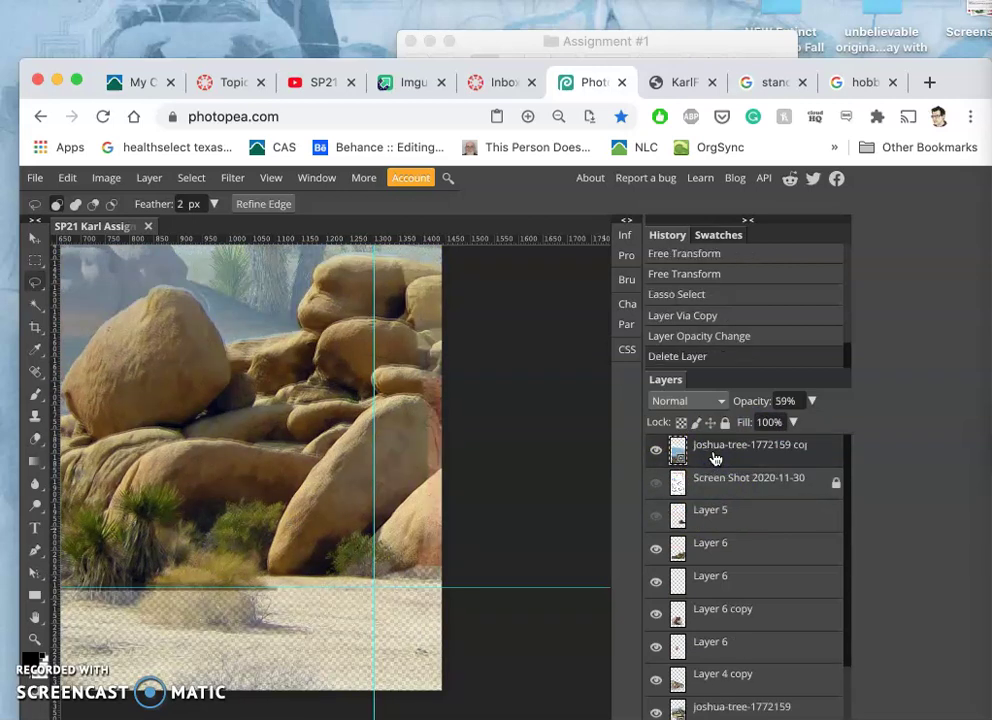
- Lasso a narrow strip of ground across the base of the boulders on the Joshua tree duplicate
key("ctrl+minus")
key("ctrl+minus")
key("ctrl+minus")
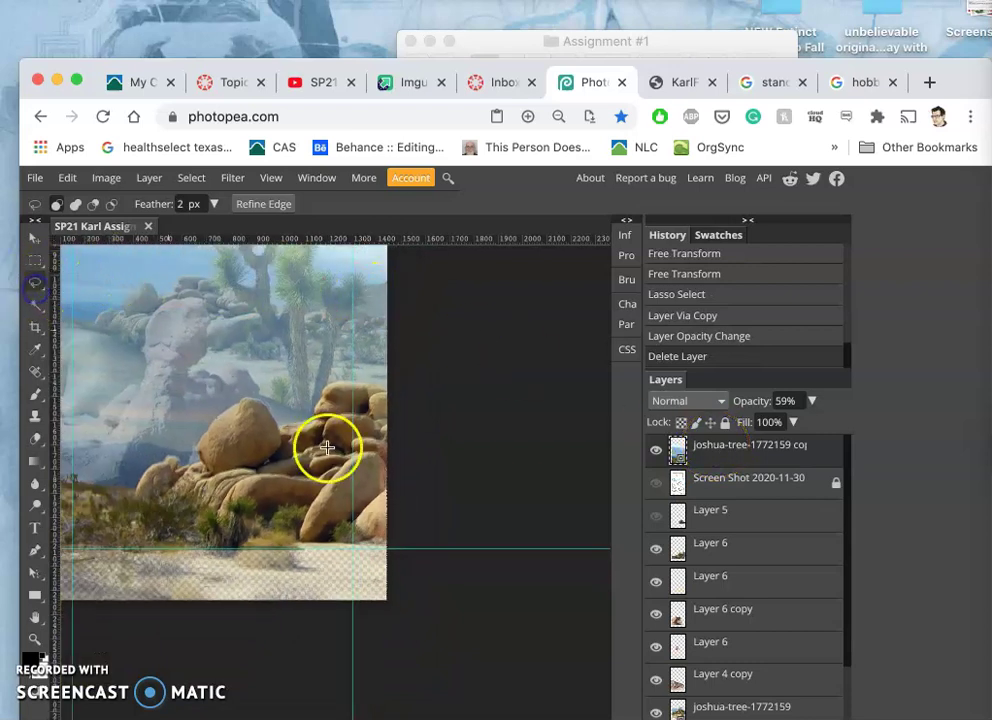
mouse_move(364, 512)
left_mouse_down()
mouse_move(328, 509)
mouse_move(296, 525)
left_mouse_up()
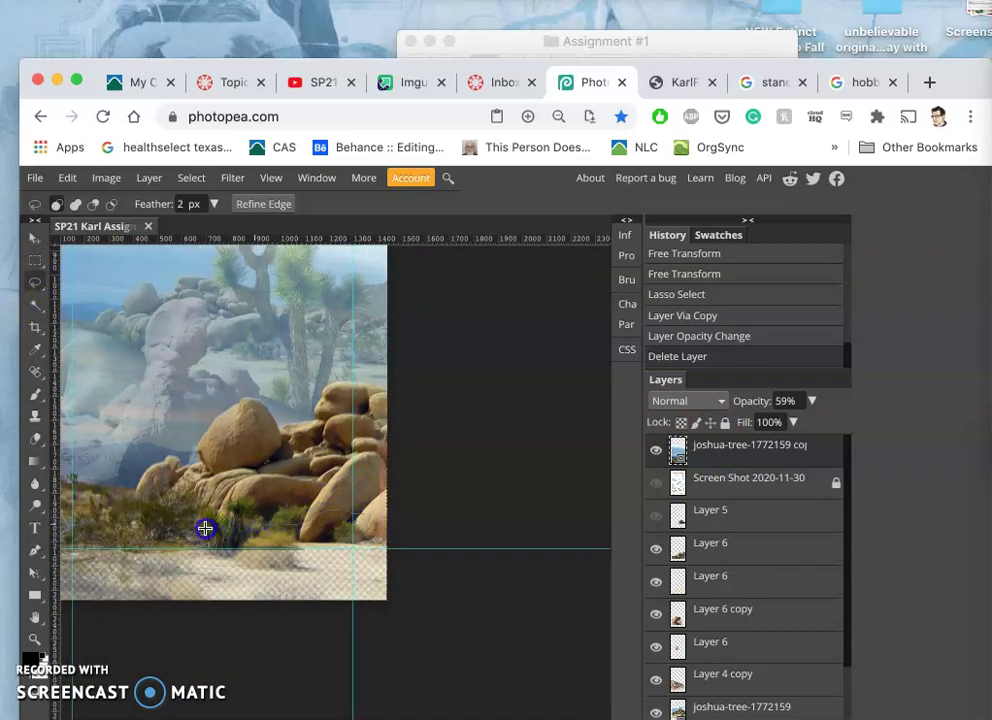
mouse_move(107, 532)
left_mouse_down()
mouse_move(68, 541)
mouse_move(58, 557)
mouse_move(89, 577)
mouse_move(319, 566)
mouse_move(359, 562)
mouse_move(366, 516)
left_mouse_up()
left_click(365, 545)
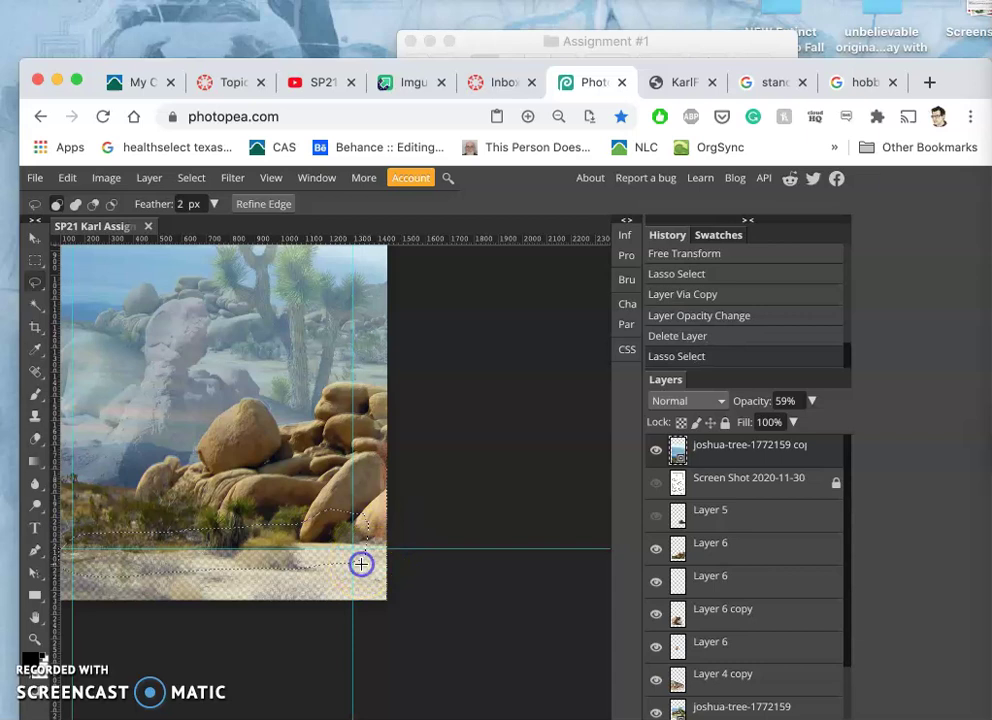
- Lasso the duplicate's foreground from the lower rocks and shrubs past the canvas bottom, and copy it to a new layer
mouse_move(366, 494)
left_mouse_down()
mouse_move(362, 601)
mouse_move(346, 631)
mouse_move(74, 625)
left_mouse_up()
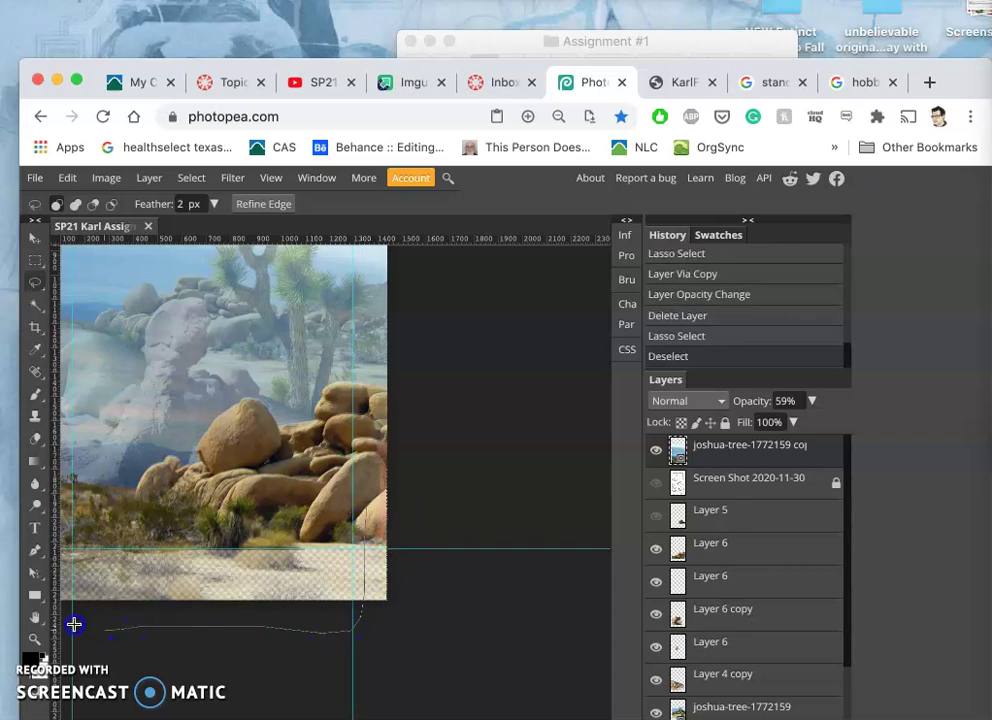
mouse_move(63, 573)
left_mouse_down()
mouse_move(66, 507)
mouse_move(105, 483)
mouse_move(208, 468)
mouse_move(288, 475)
mouse_move(365, 497)
left_mouse_up()
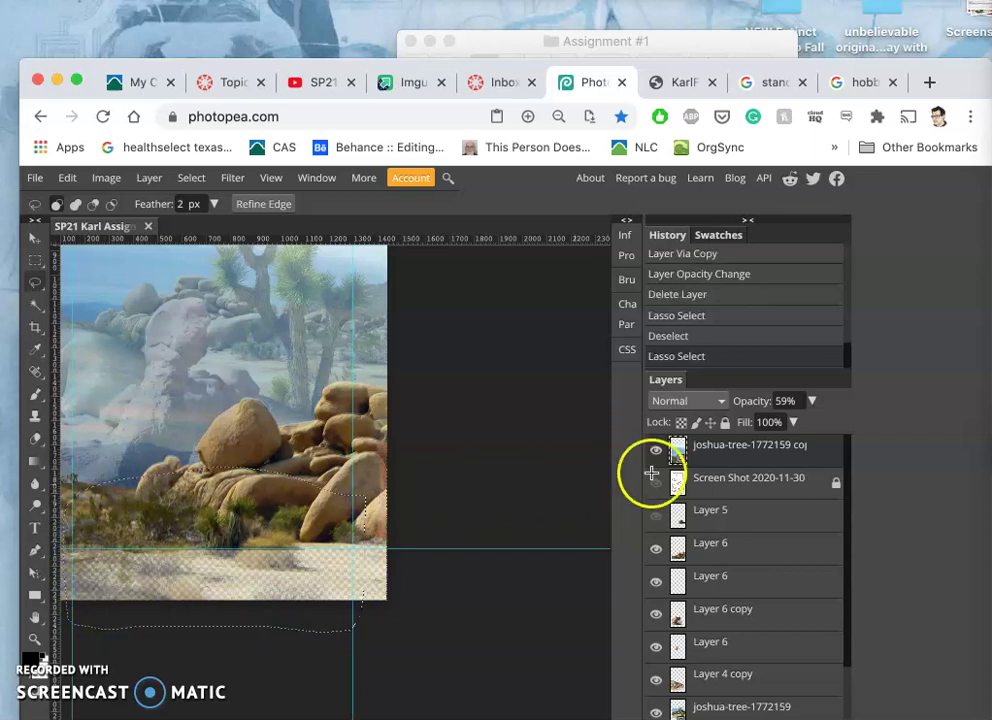
left_click(722, 463)
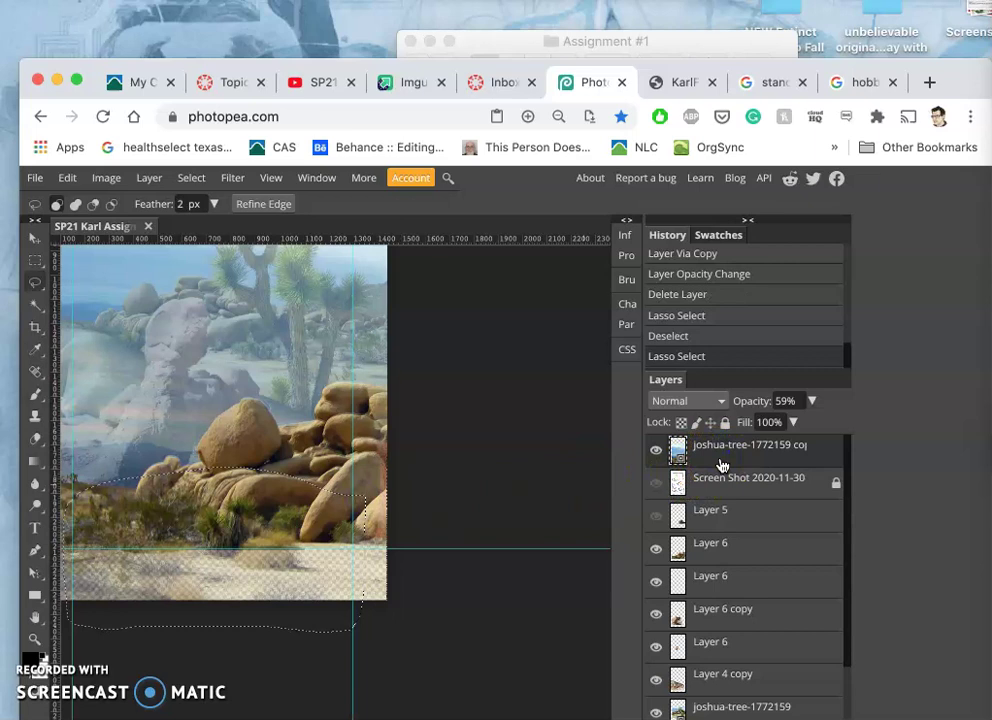
key("super+j")
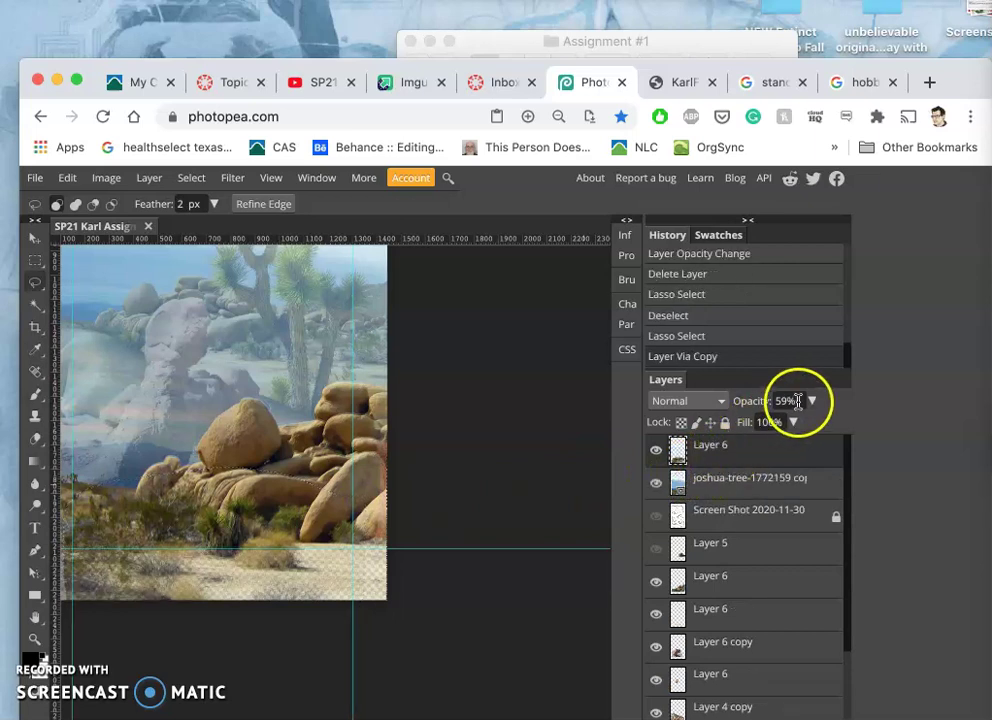
- Set the copied foreground layer's opacity to 100% and delete the translucent Joshua tree duplicate layer
left_click(812, 400)
left_click_drag(790, 423, 855, 427)
left_click(655, 520)
left_click(657, 488)
left_click(697, 476)
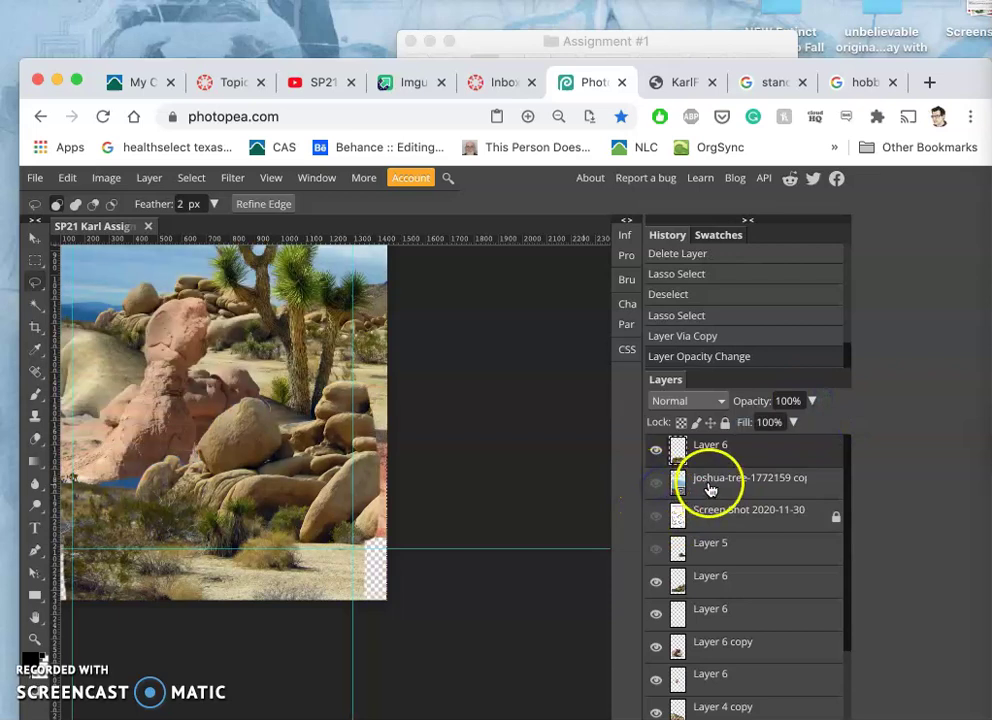
key("Delete")
- Move the copied foreground layer down the layer stack to directly above Layer 6 copy
left_click(706, 455)
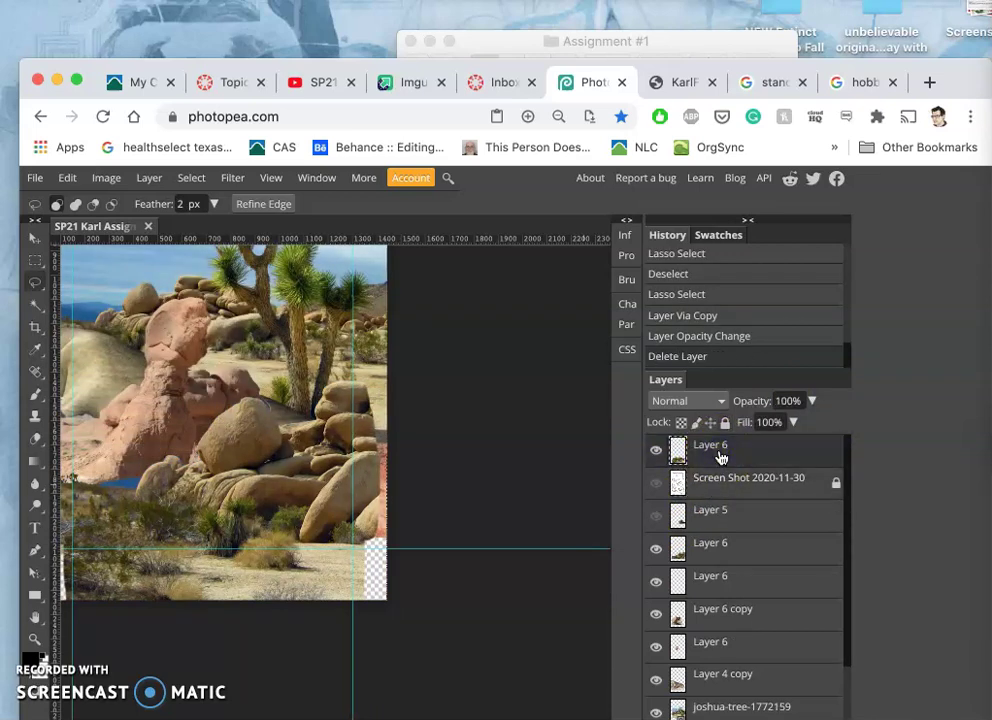
key("super+bracketleft")
key("super+bracketleft")
key("super+bracketleft")
key("super+bracketleft")
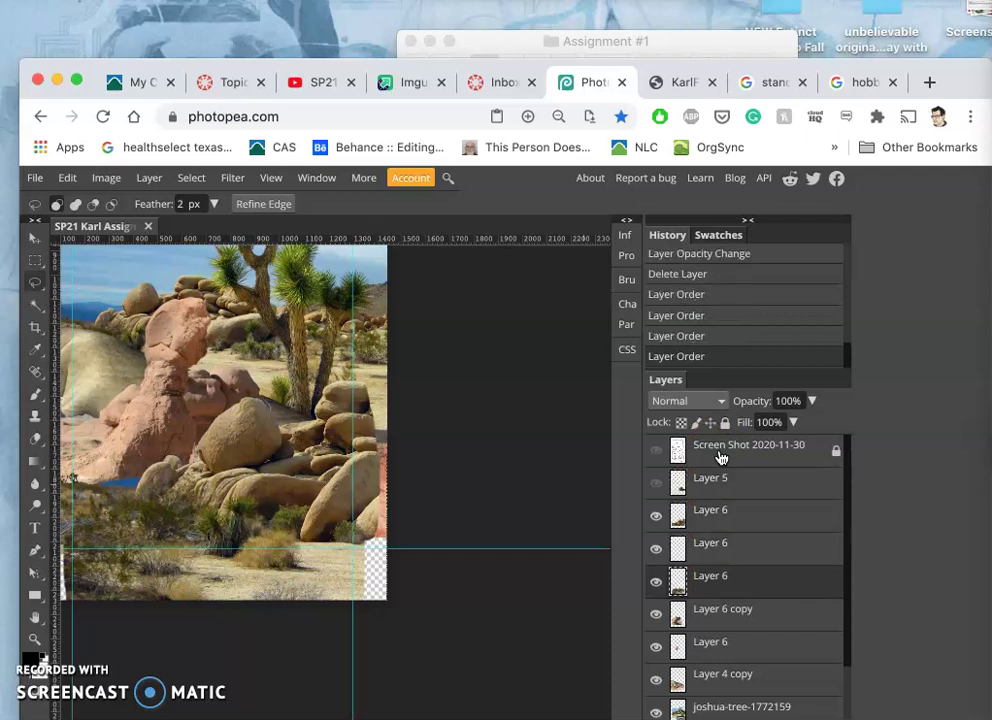
key("super+bracketleft")
key("super+bracketleft")
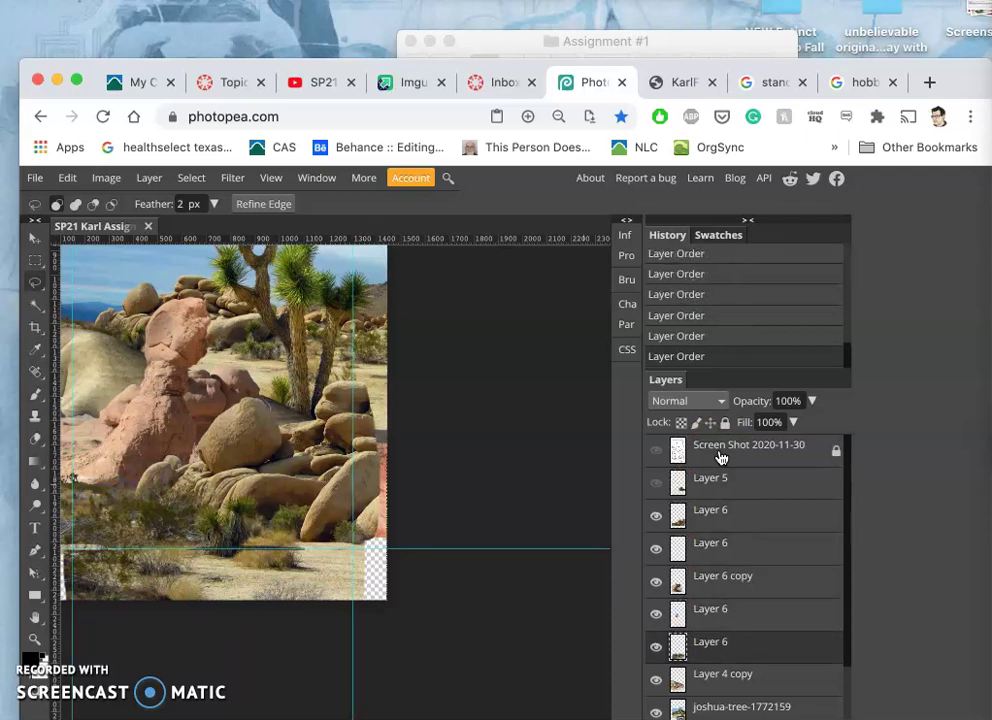
key("super+bracketright")
key("super+bracketright")
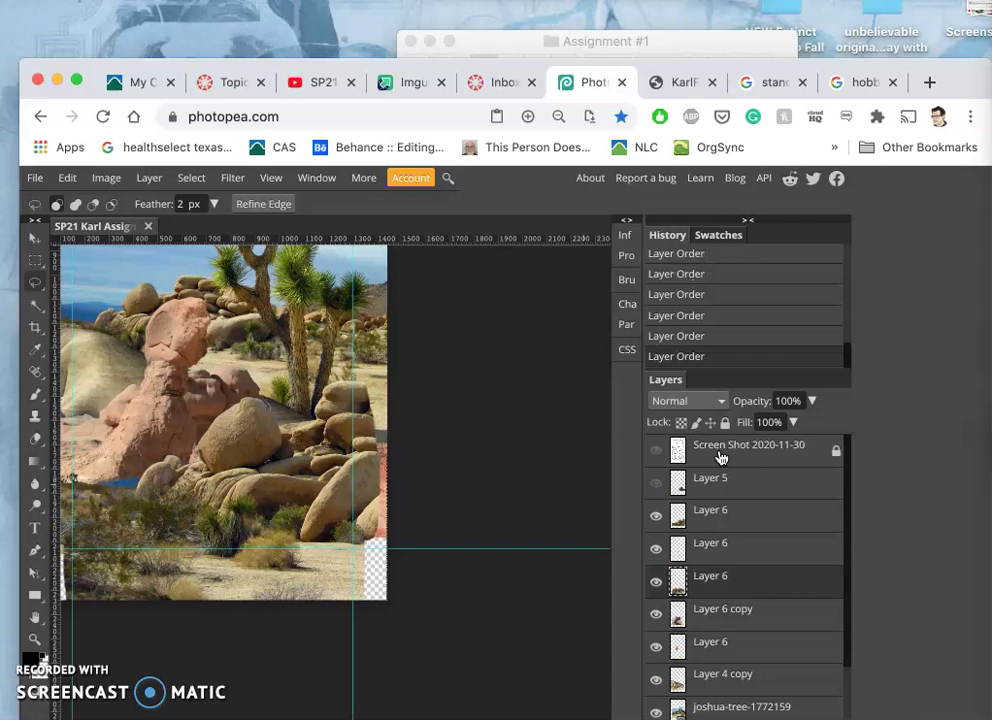
- Lasso the blue remnant between the red rock's base and the shrubs, erase it from the copied foreground layer, and deselect
key("super+equal")
key("super+equal")
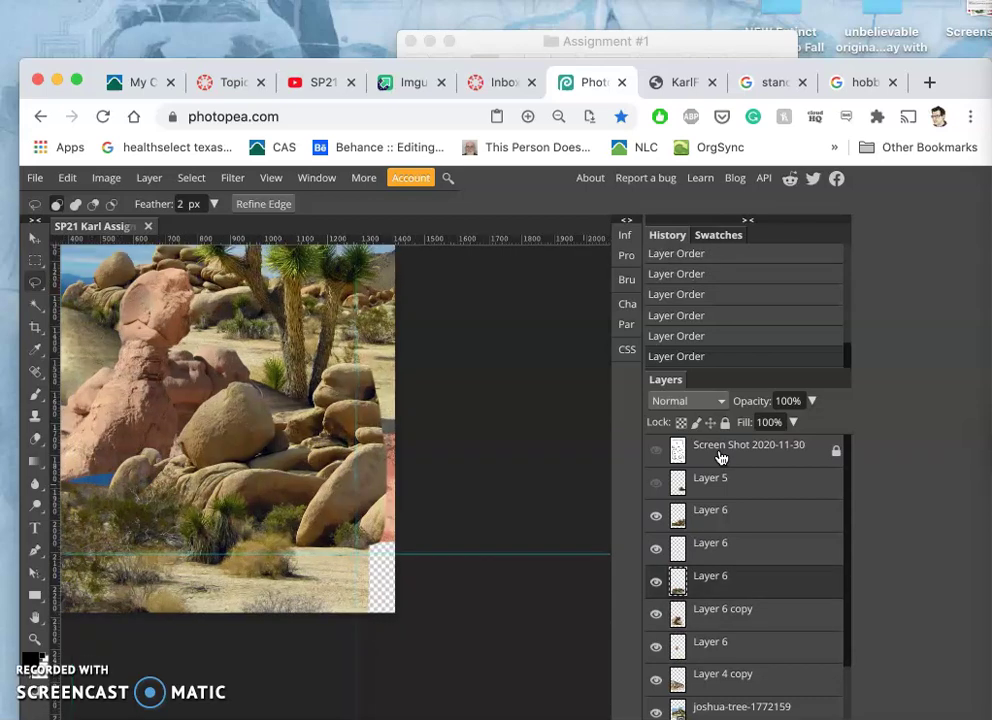
scroll(356, 447, "left", 6)
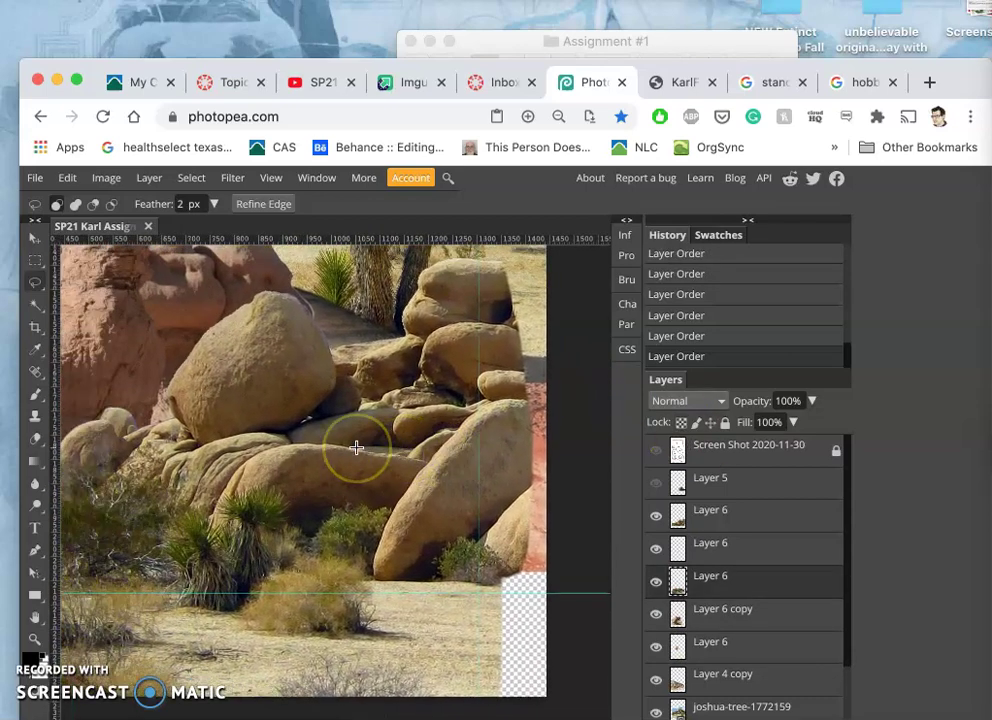
scroll(579, 502, "left", 1)
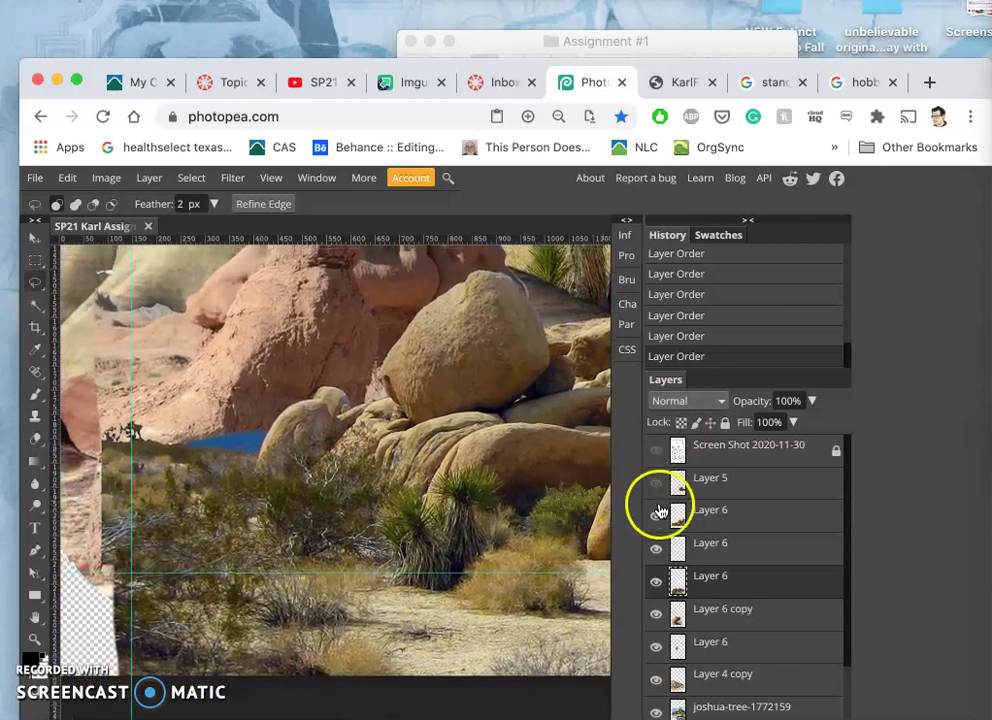
left_click(656, 582)
left_click(656, 582)
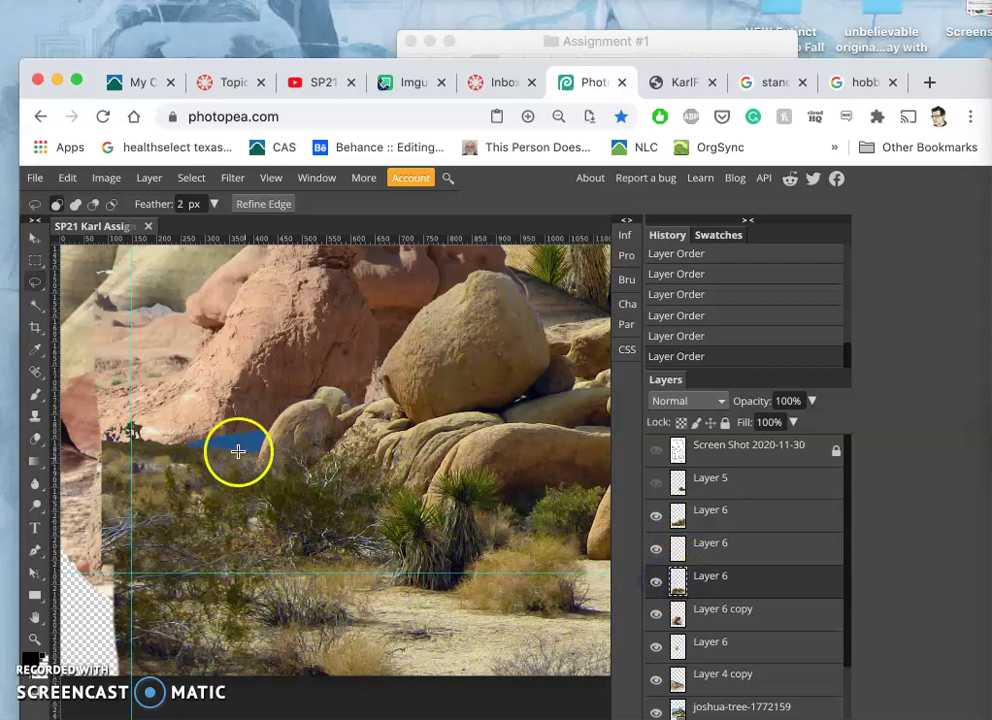
mouse_move(128, 436)
left_mouse_down()
mouse_move(244, 505)
mouse_move(366, 447)
mouse_move(270, 352)
mouse_move(229, 379)
left_mouse_up()
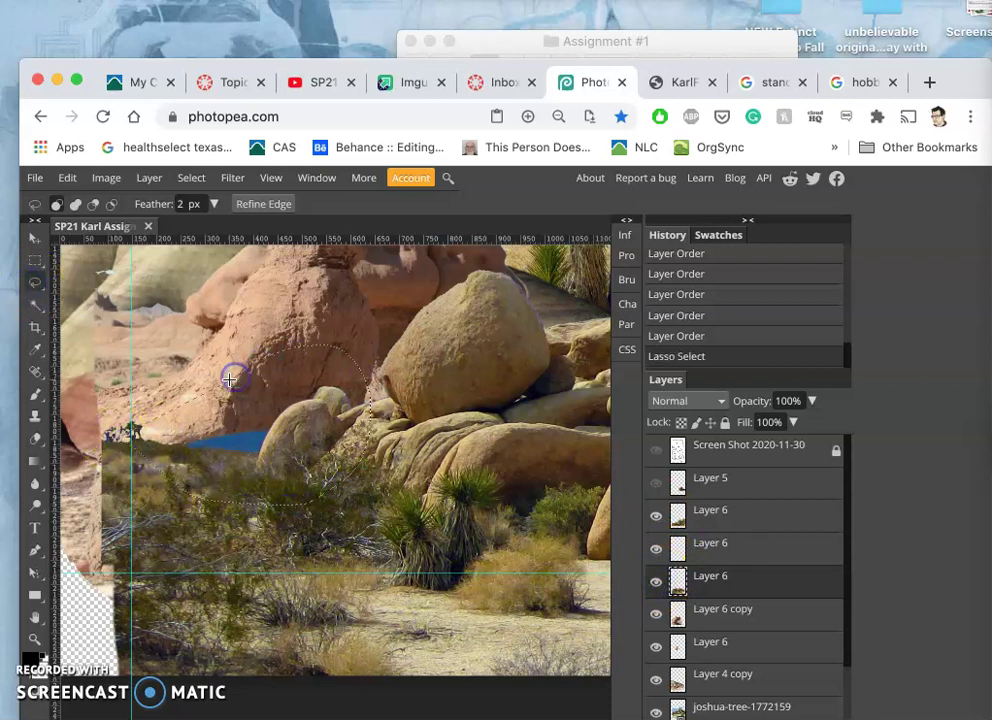
key("Delete")
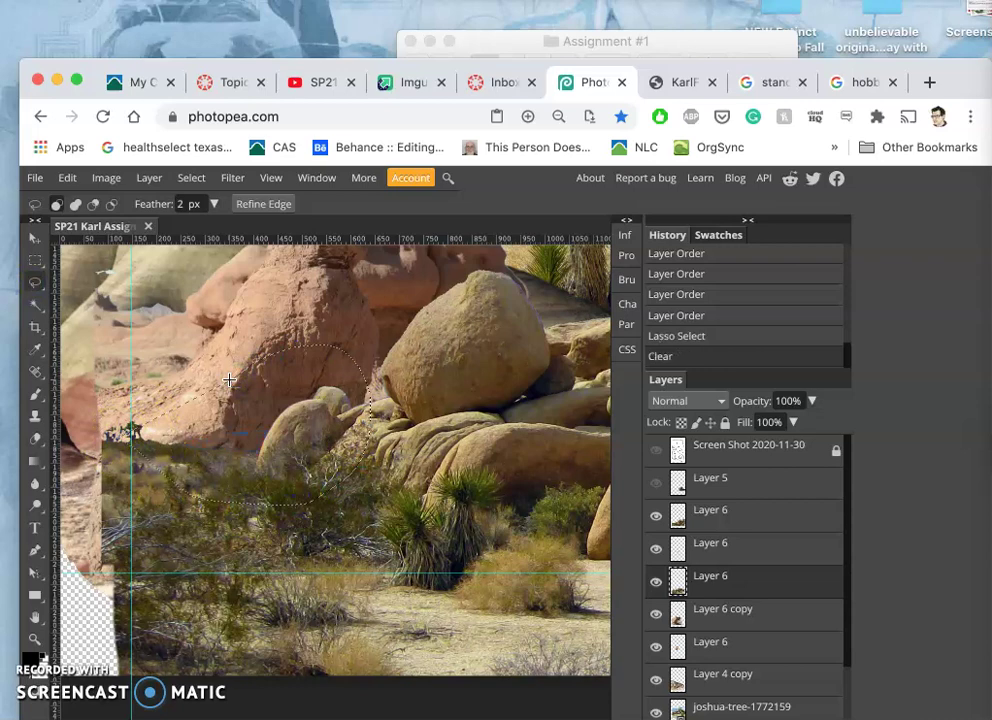
left_click(290, 440)
- Examine the whole collage and compare it with the joshua-tree-1772159 layer shown and hidden
scroll(394, 443, "right", 10)
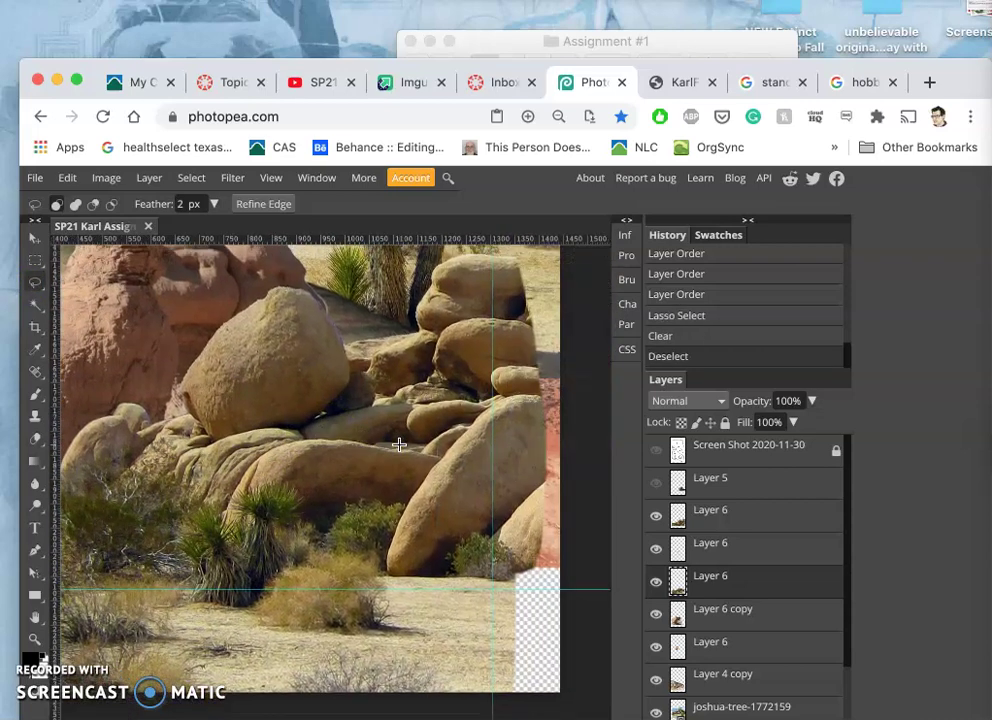
scroll(383, 510, "left", 10)
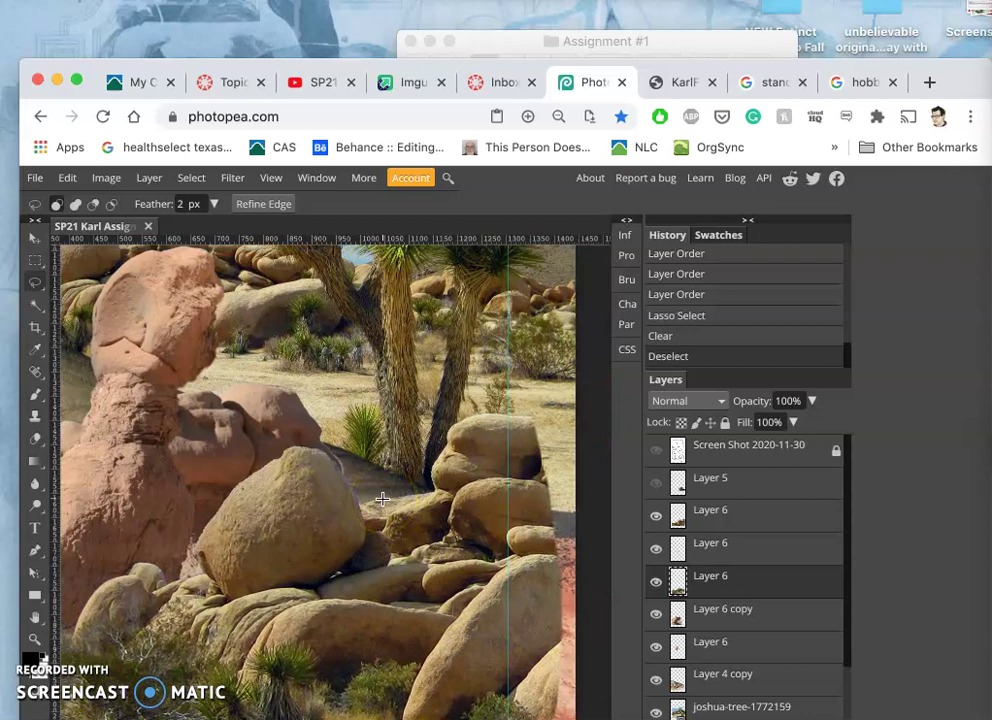
scroll(385, 505, "down", 3)
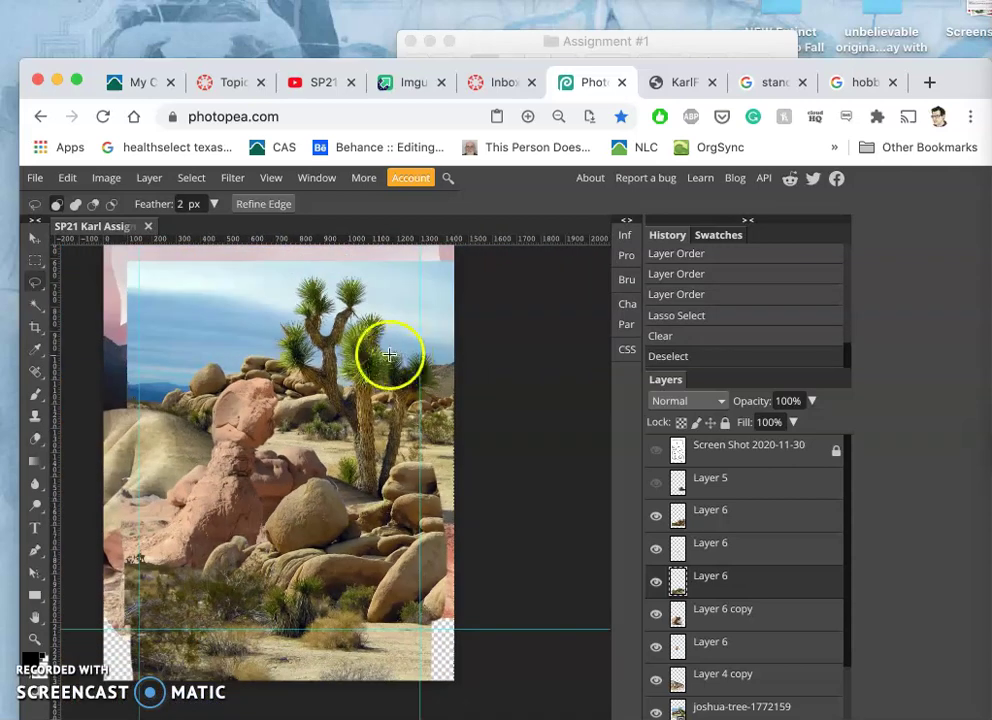
scroll(705, 600, "down", 3)
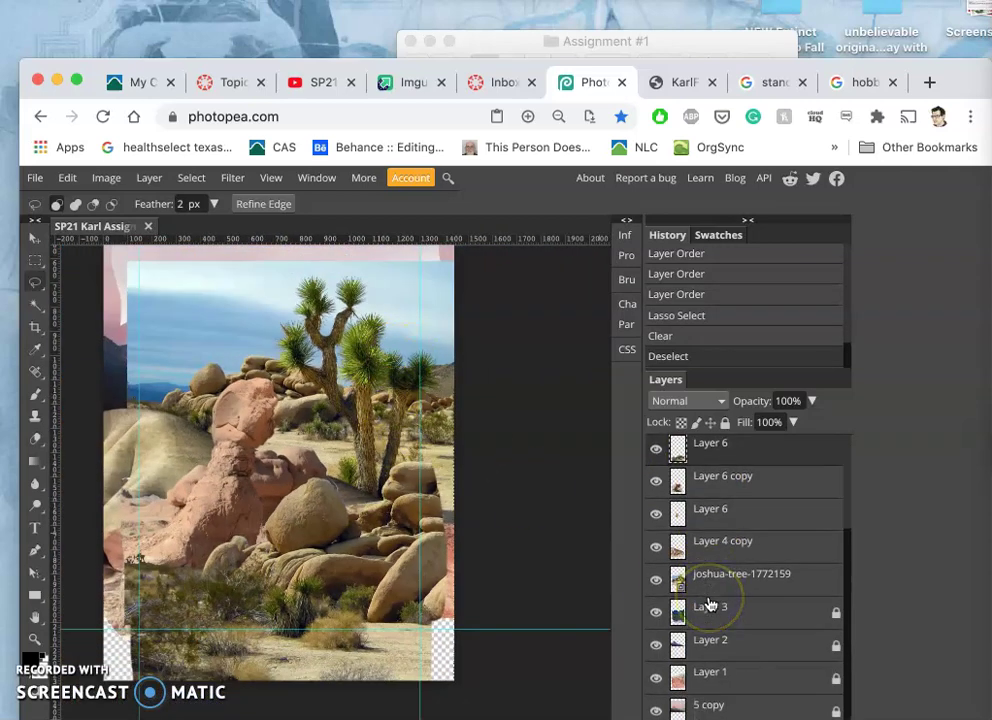
left_click(658, 581)
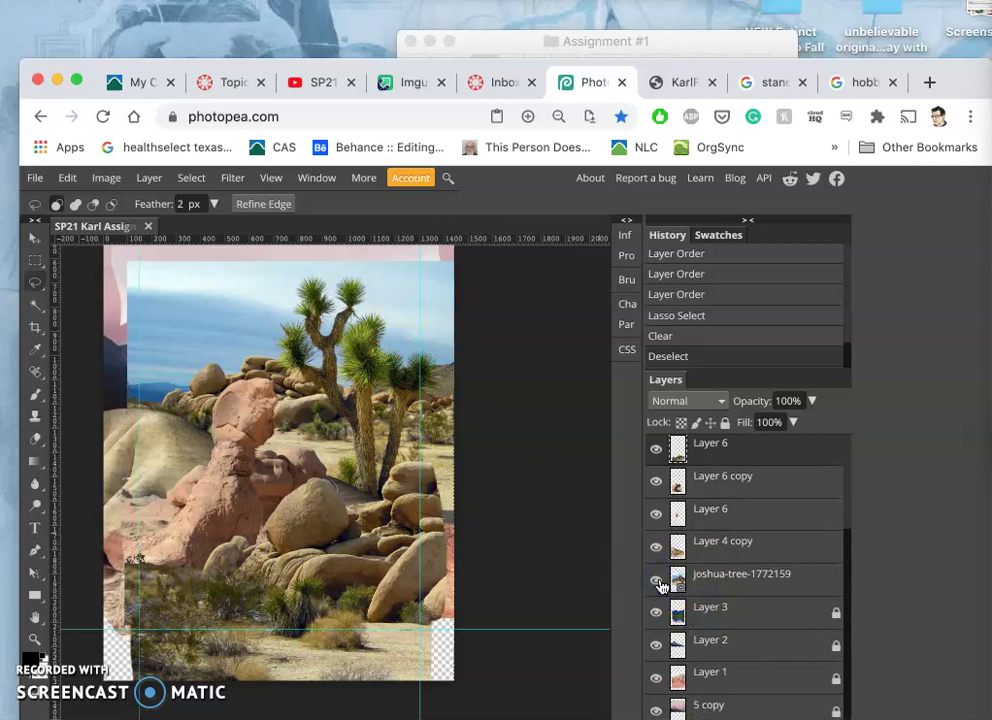
left_click(485, 492)
scroll(485, 492, "up", 3)
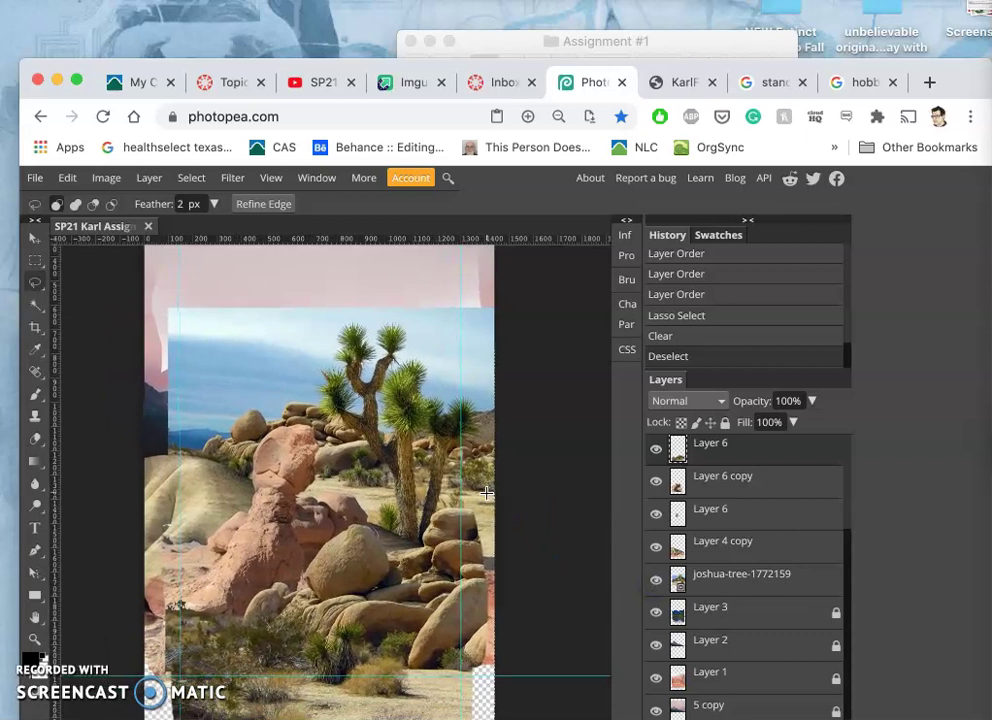
left_click(656, 583)
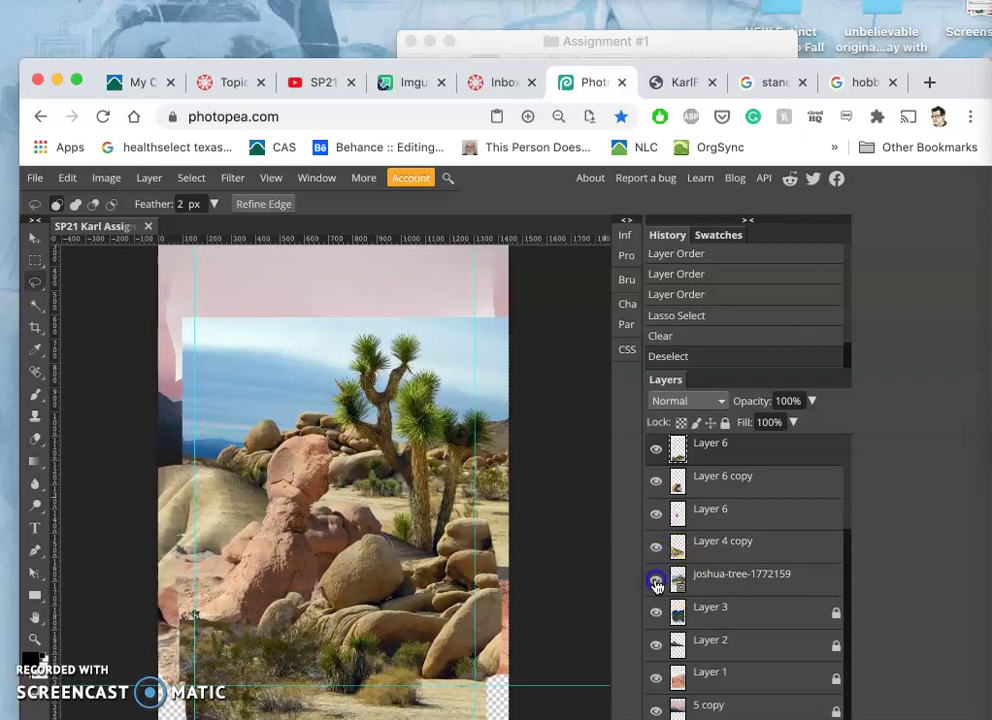
left_click(656, 584)
left_click(656, 584)
left_click(656, 584)
left_click(656, 584)
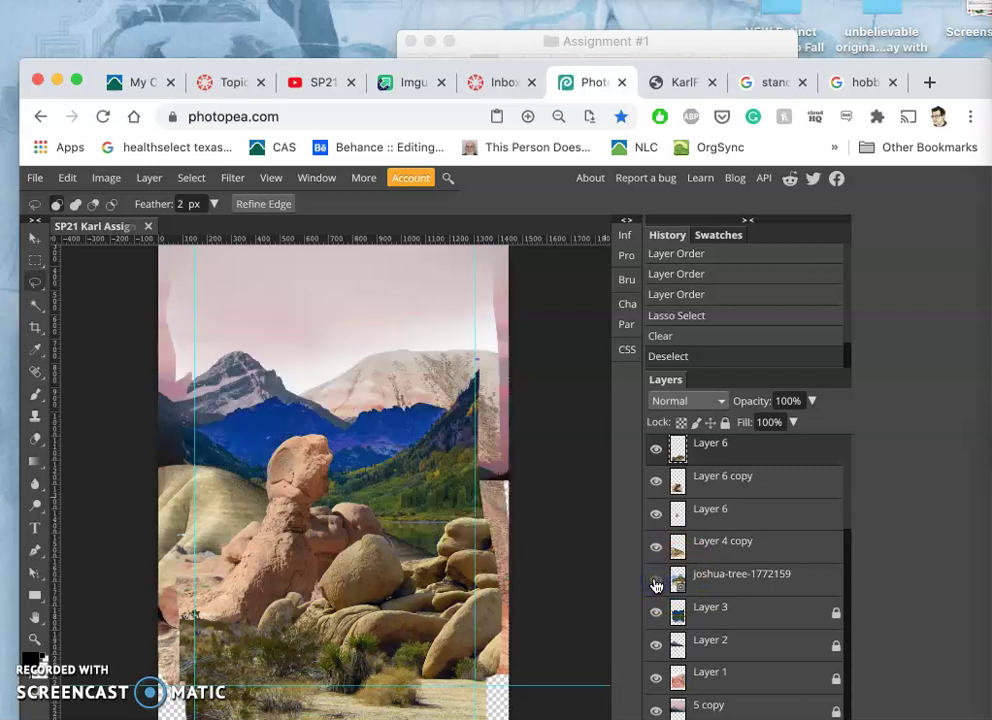
left_click(656, 584)
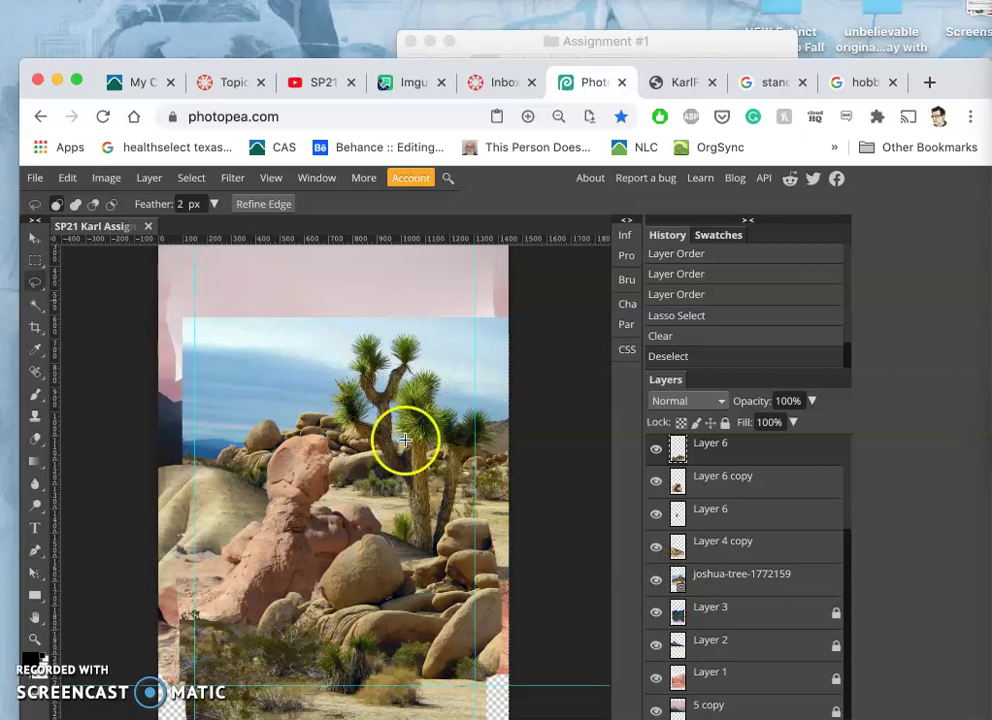
- Lasso loosely around the Joshua trees on the joshua-tree-1772159 layer, down to the boulders, and copy them to a new layer
left_click(718, 585)
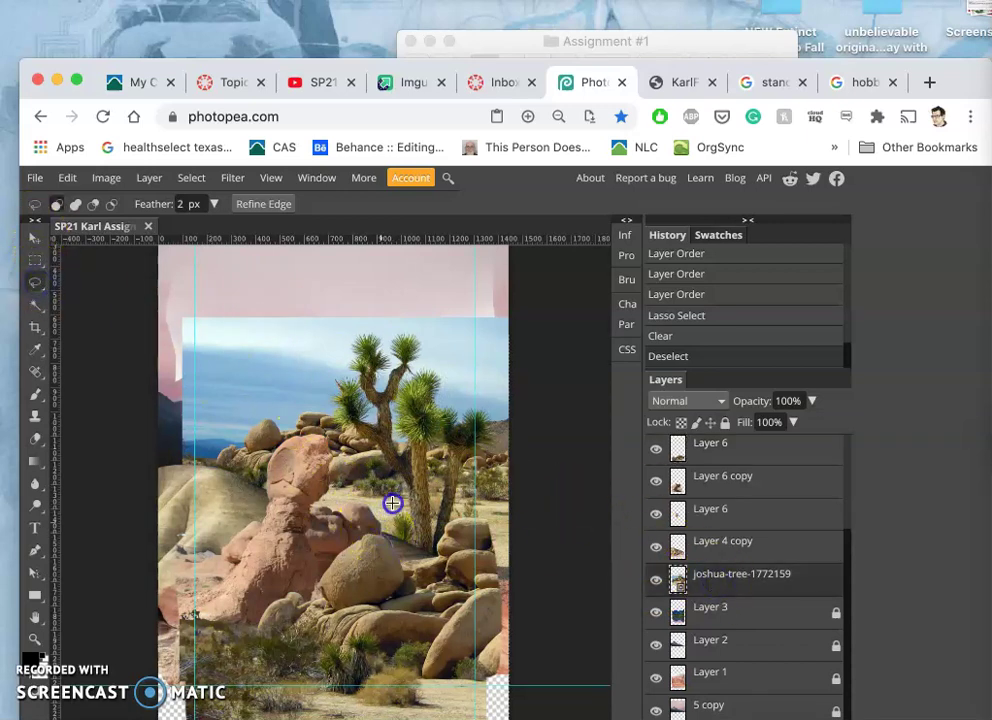
left_click_drag(330, 413, 337, 364)
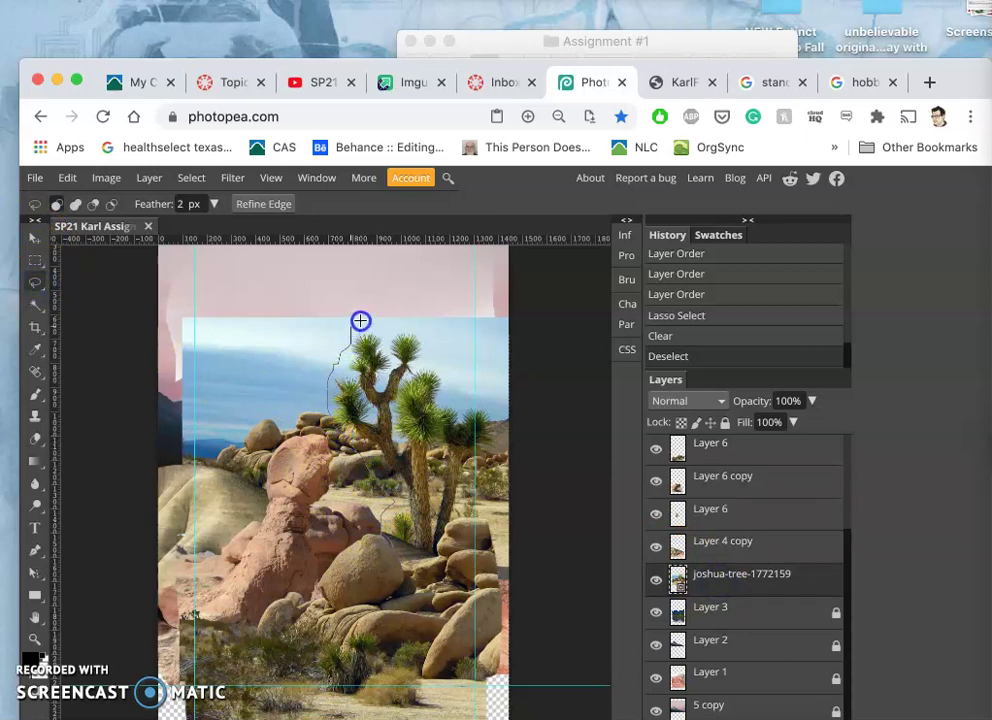
mouse_move(389, 329)
left_mouse_down()
mouse_move(423, 366)
mouse_move(440, 366)
mouse_move(457, 403)
mouse_move(495, 403)
mouse_move(503, 438)
left_mouse_up()
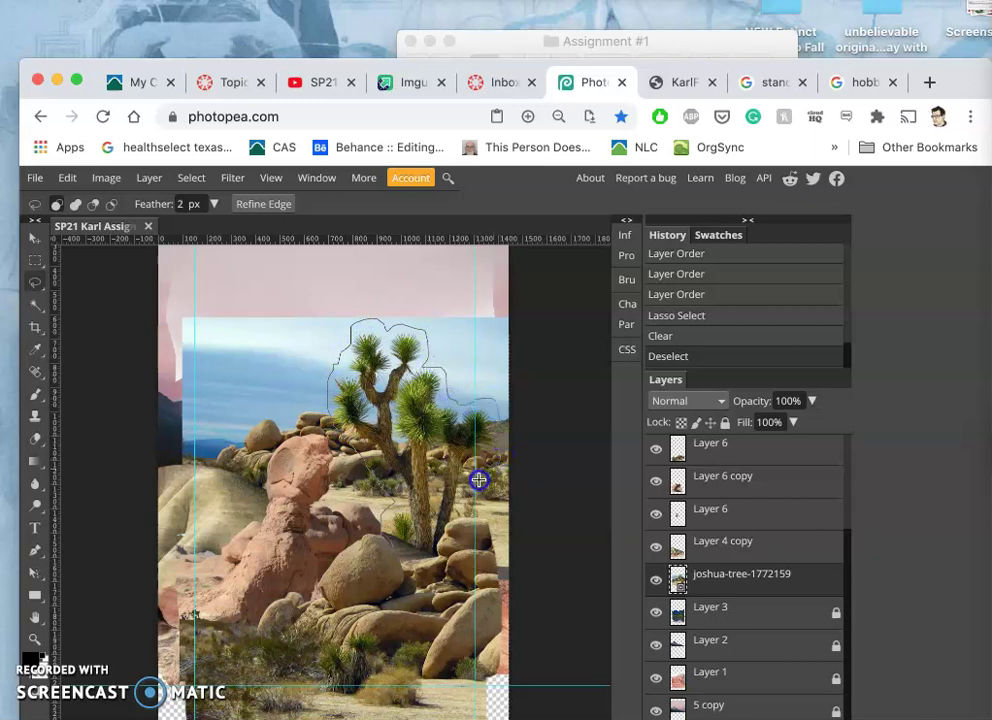
mouse_move(471, 487)
left_mouse_down()
mouse_move(463, 505)
mouse_move(480, 508)
left_mouse_up()
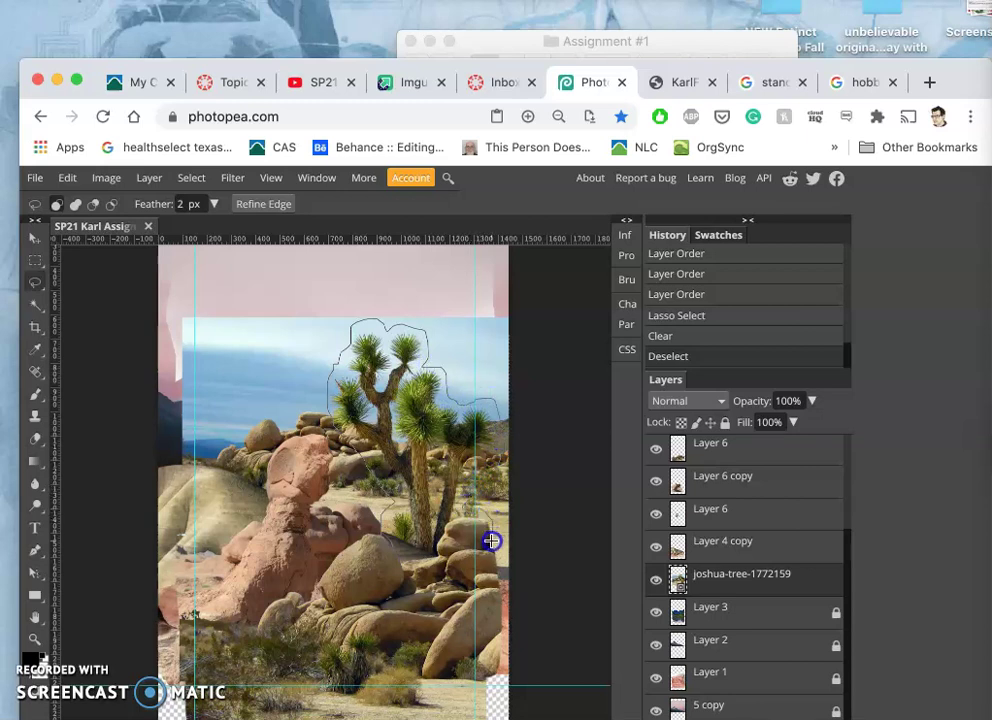
mouse_move(491, 541)
left_mouse_down()
mouse_move(416, 575)
mouse_move(390, 544)
left_mouse_up()
key("ctrl+j")
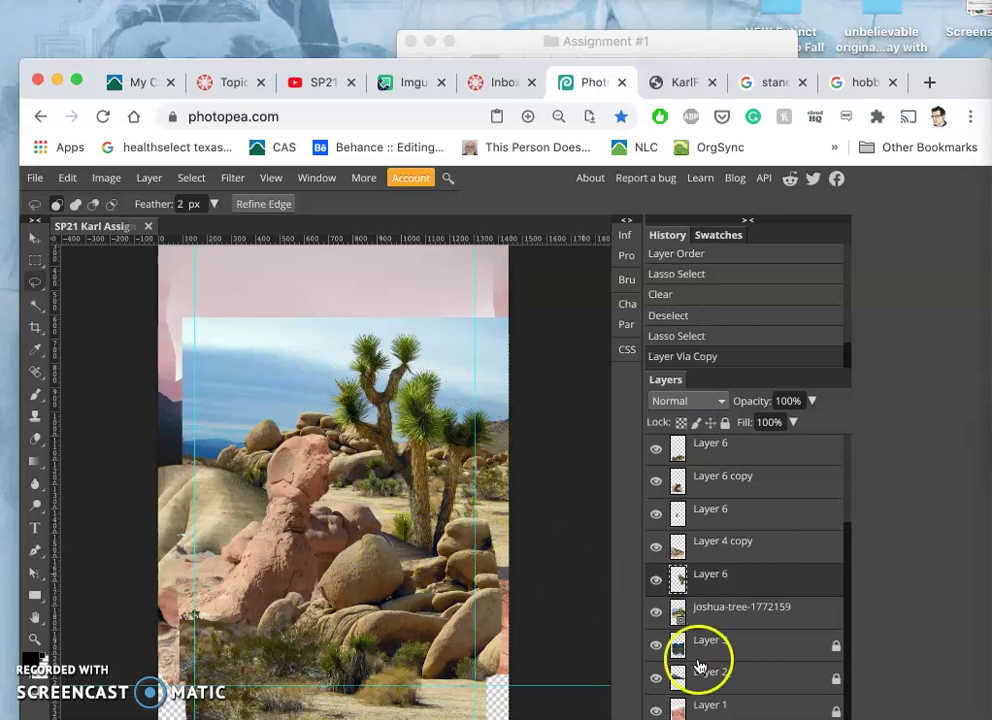
- Hide the new Joshua tree cutout layer and delete the full joshua-tree-1772159 photo layer
left_click(656, 612)
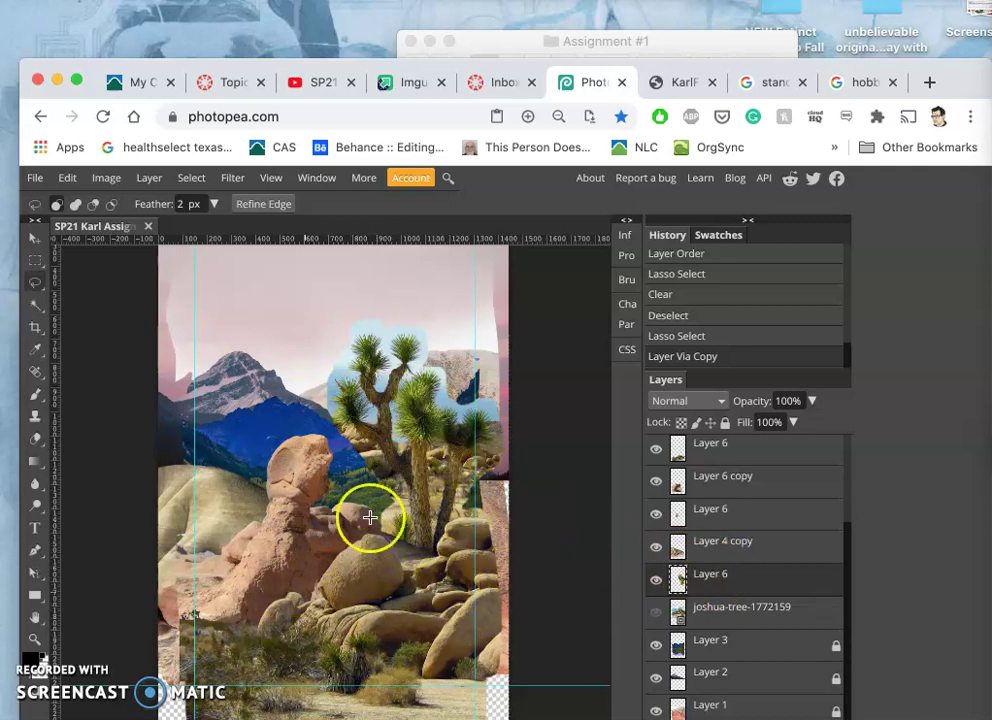
left_click(655, 579)
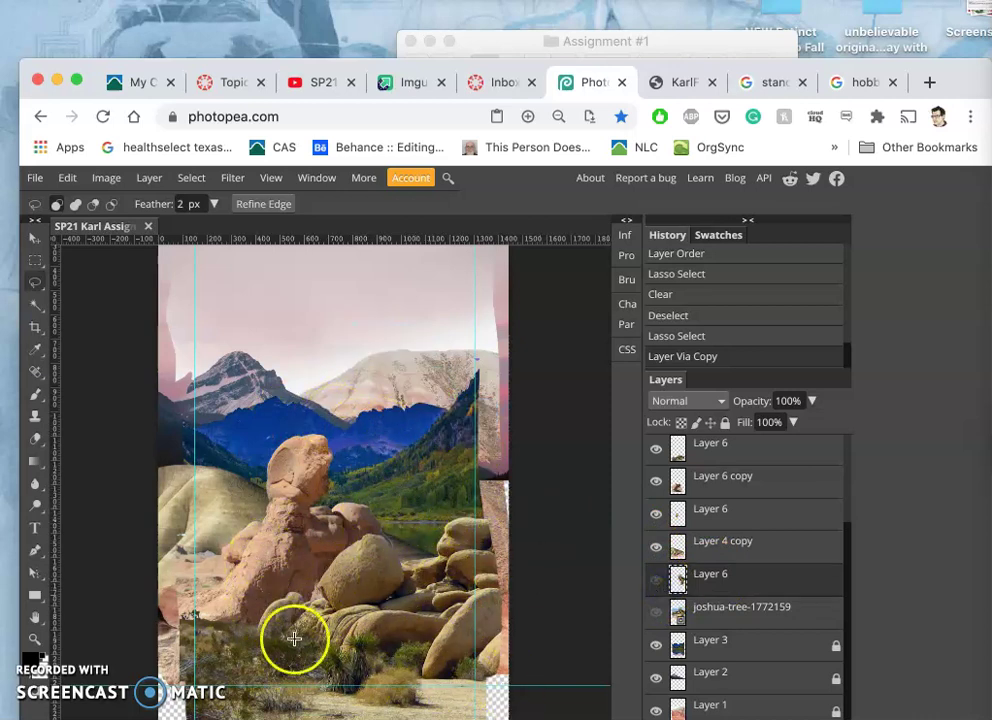
left_click(656, 579)
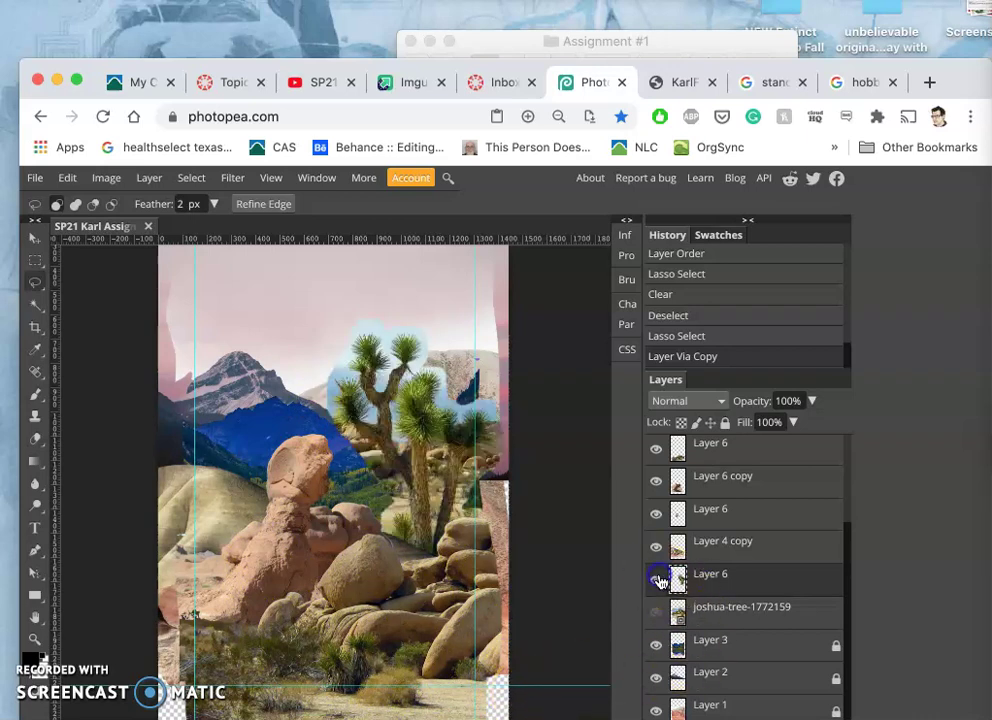
left_click(657, 578)
left_click(700, 611)
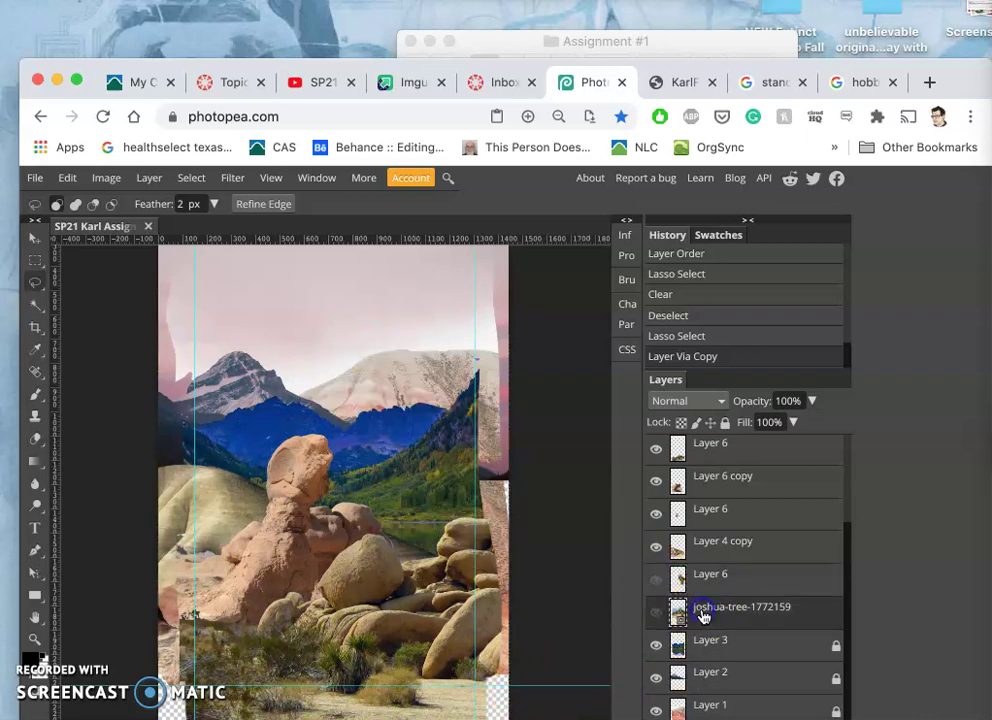
key("Delete")
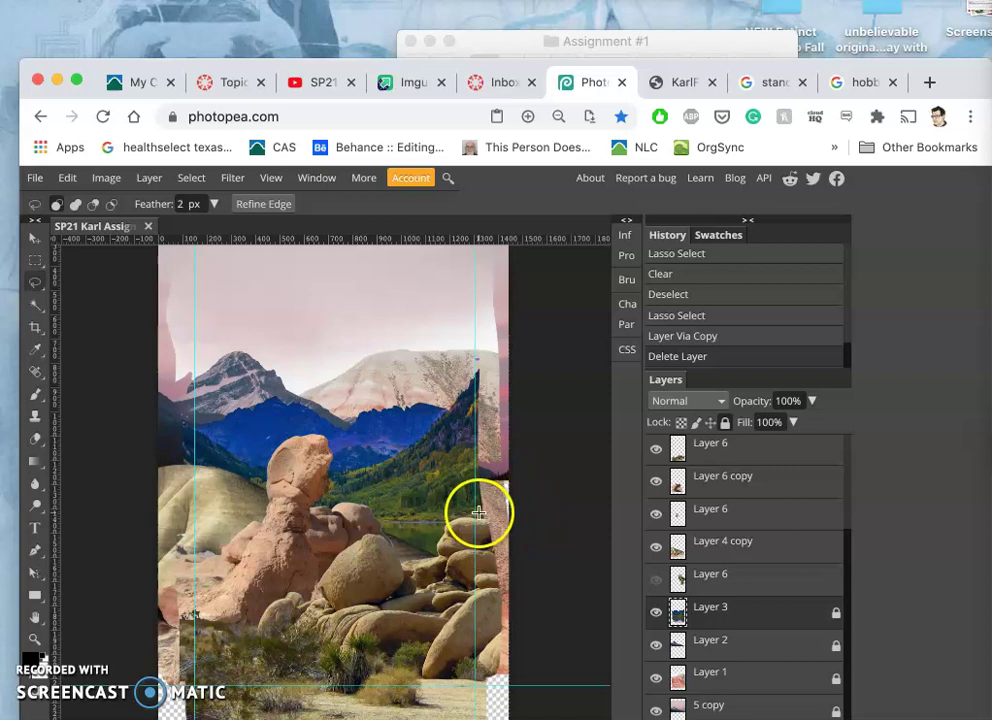
- Check the visibility of Layer 2 and Layer 3 to identify the blue mountain layer, and unlock Layer 3
key("ctrl+minus")
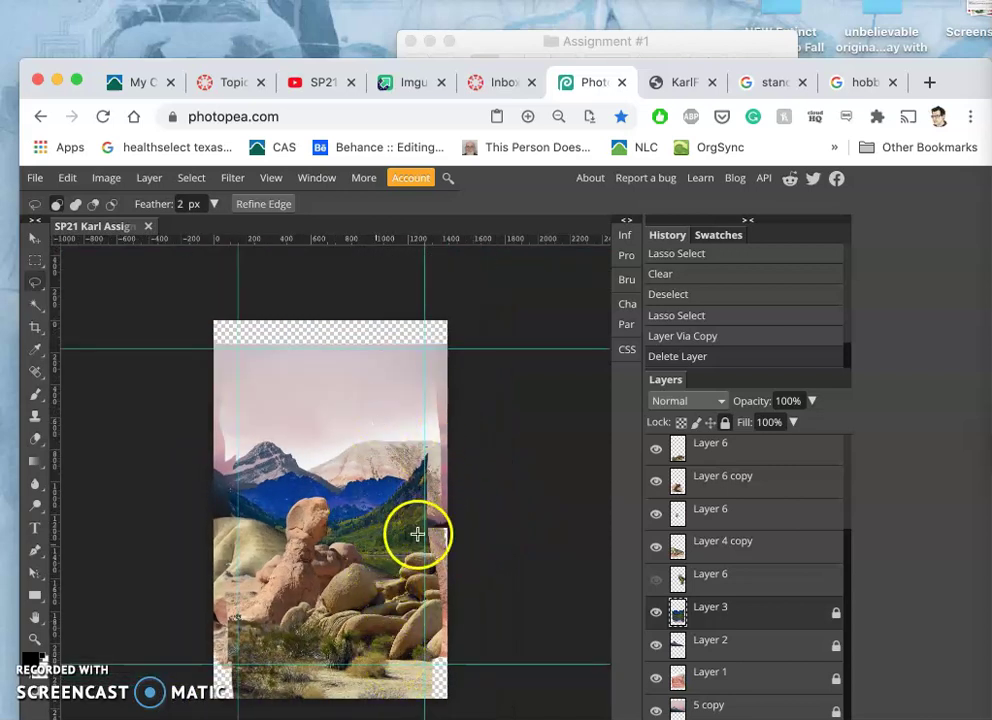
left_click(677, 642)
left_click(658, 645)
left_click(657, 645)
left_click(657, 665)
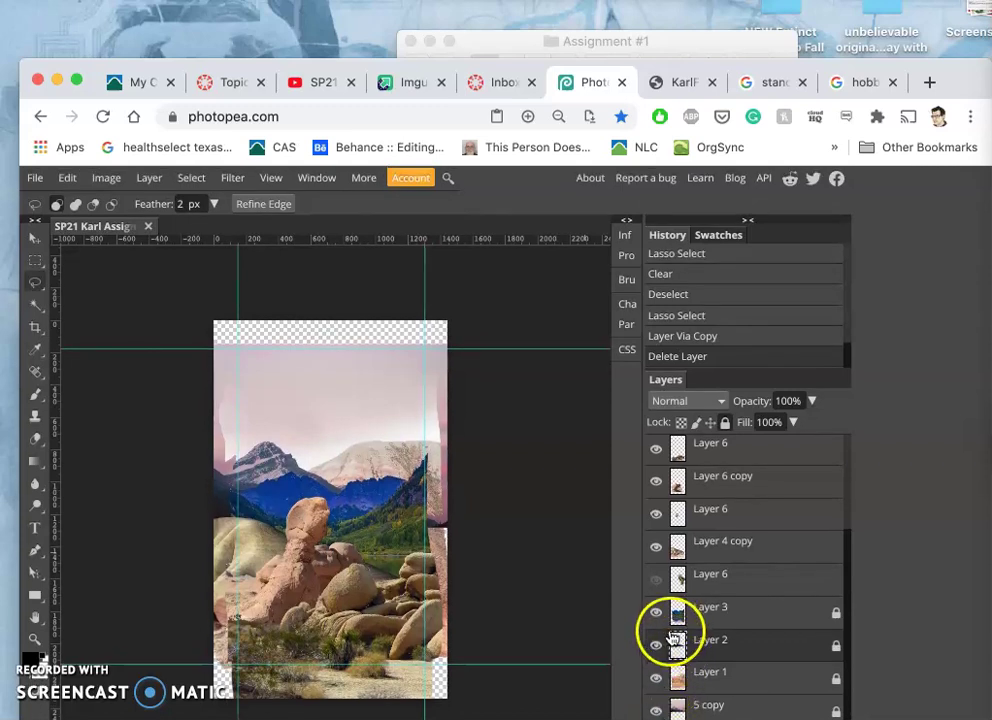
left_click(657, 613)
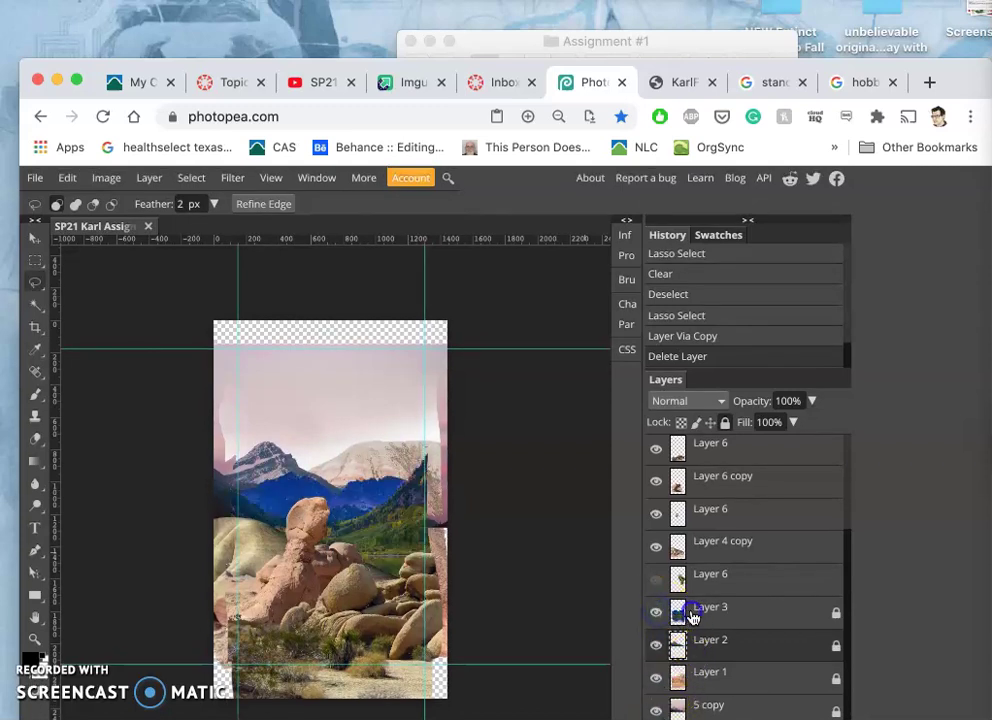
left_click(691, 615)
left_click(727, 423)
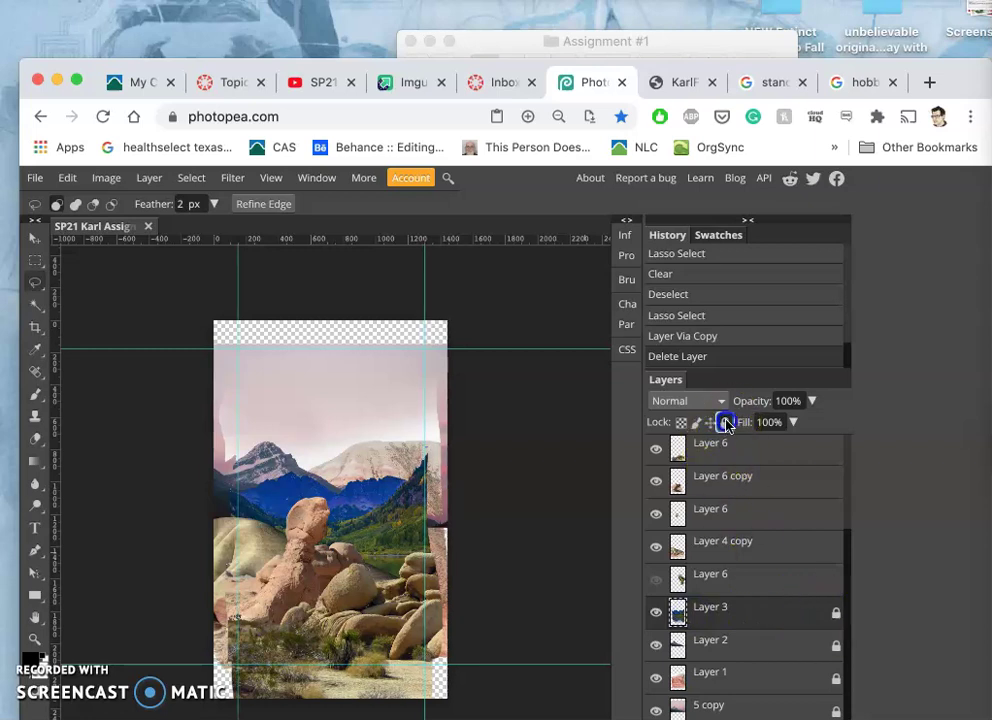
- Free-transform Layer 3, stretching its width rightward to about 106% and lowering its upper edge to about 96% height
key("ctrl+t")
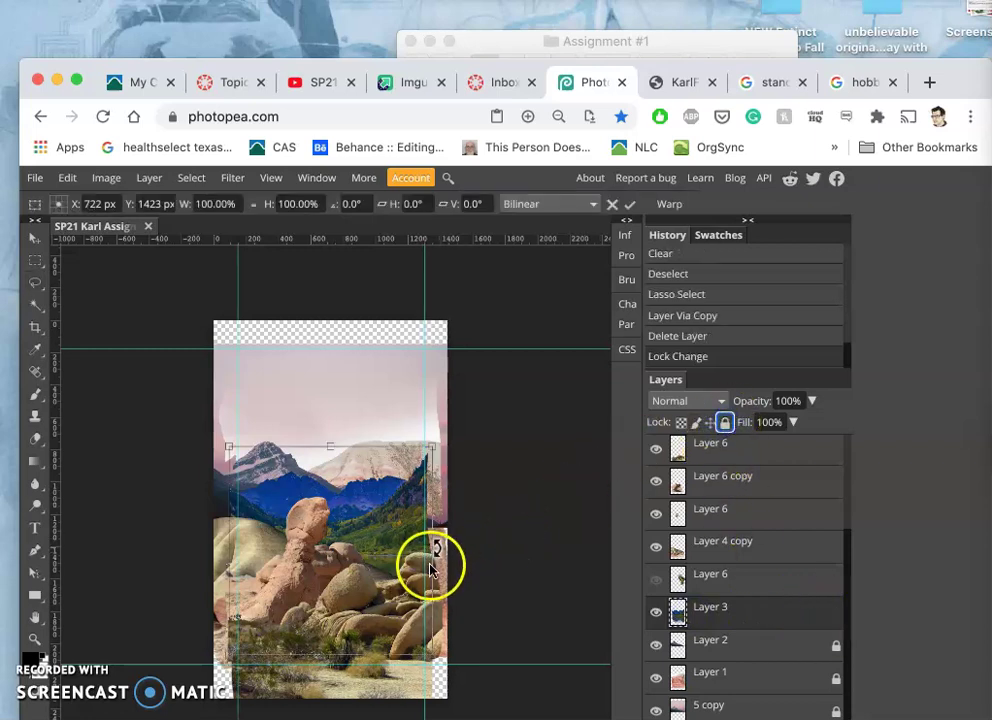
left_click_drag(433, 554, 444, 554)
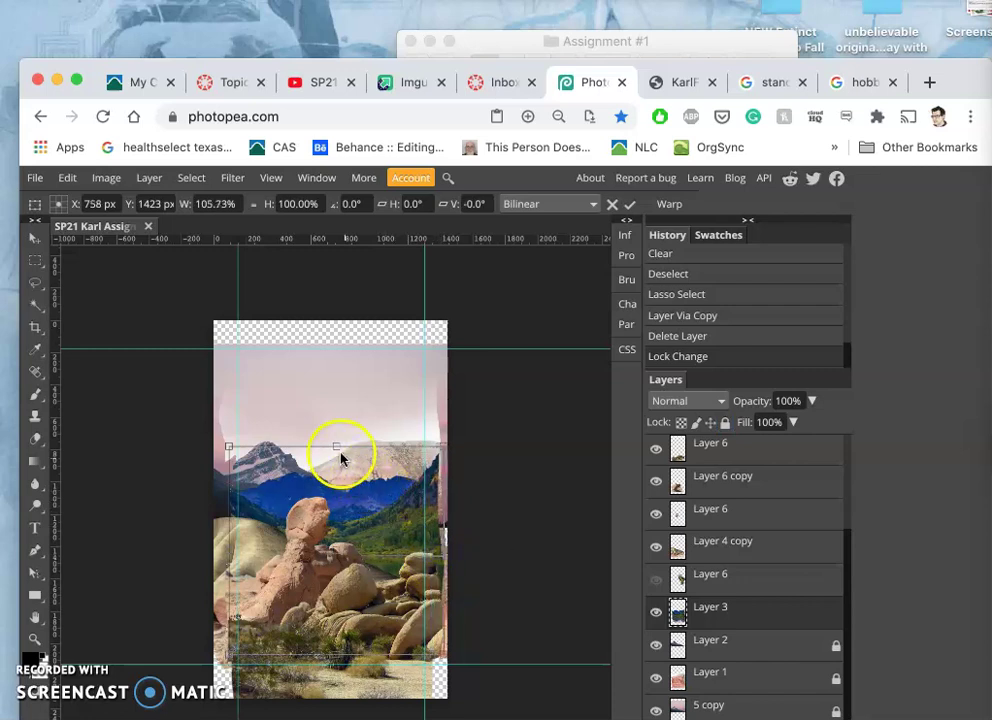
left_click_drag(337, 447, 336, 455)
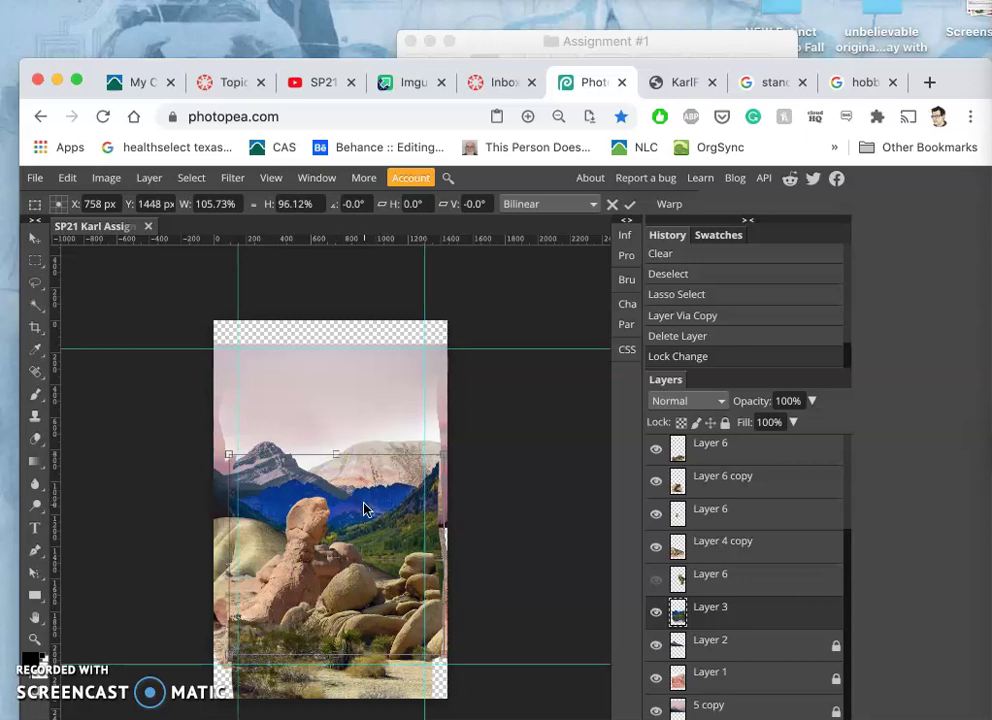
key("Return")
scroll(364, 510, "up", 5)
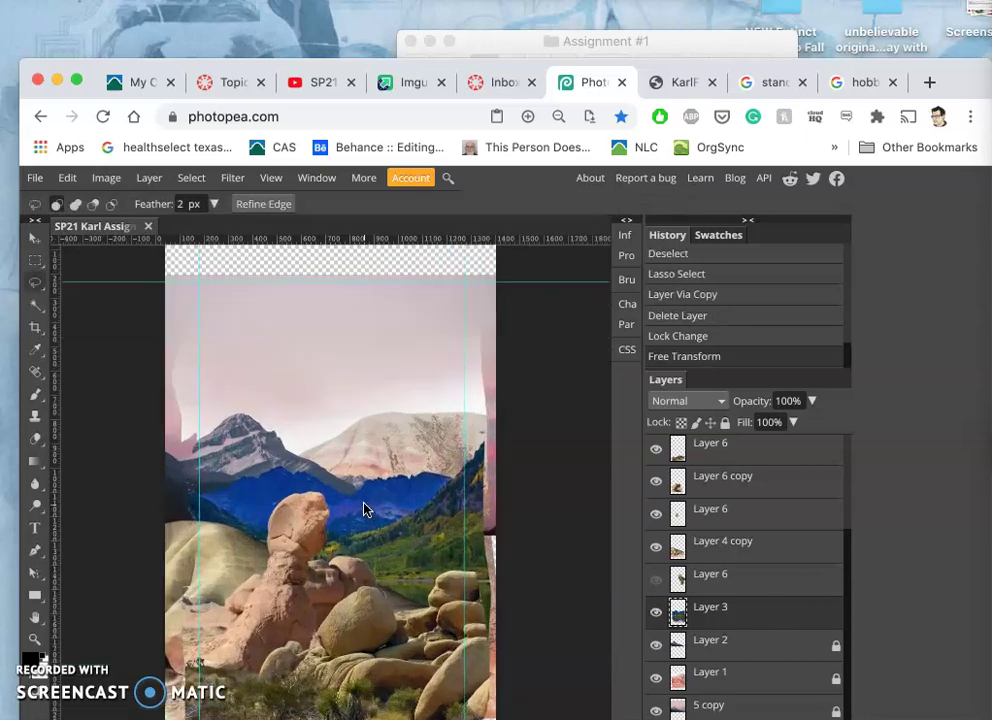
scroll(364, 510, "down", 2)
scroll(364, 510, "right", 2)
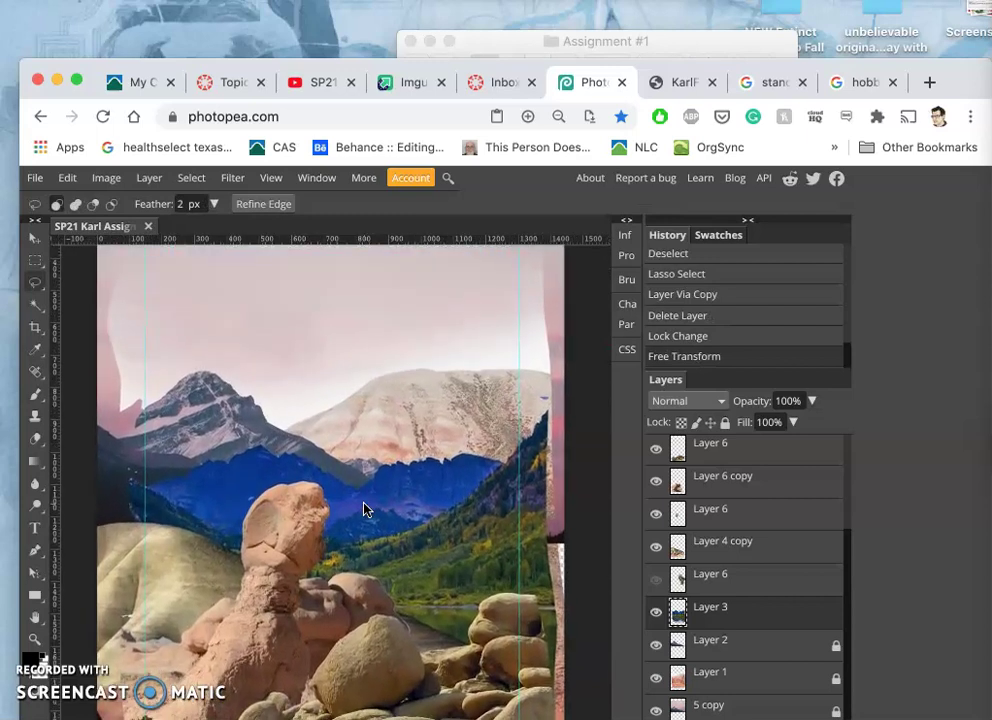
scroll(364, 510, "down", 1)
scroll(364, 510, "right", 2)
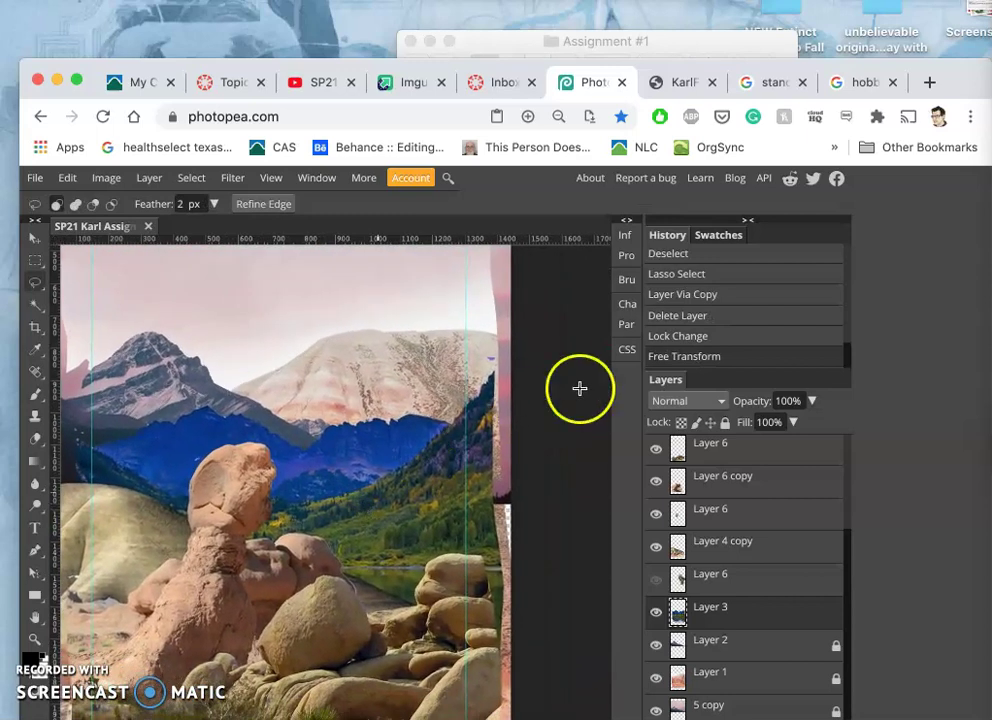
- Compare the collage before and after the Layer 3 free transform, ending on the transformed state
left_click(678, 337)
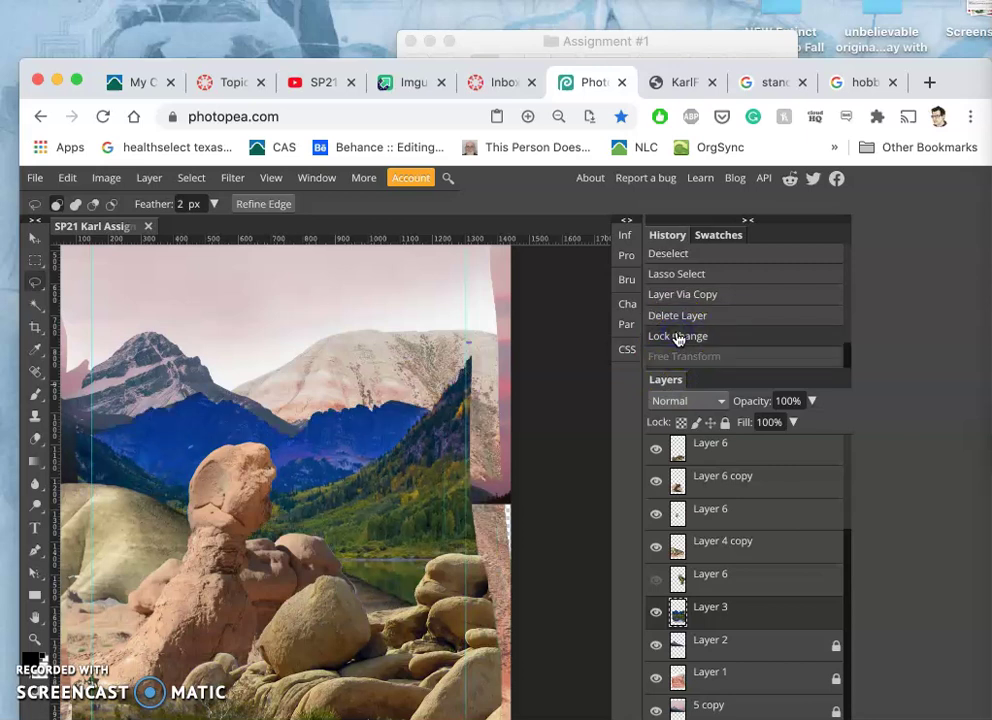
left_click(678, 362)
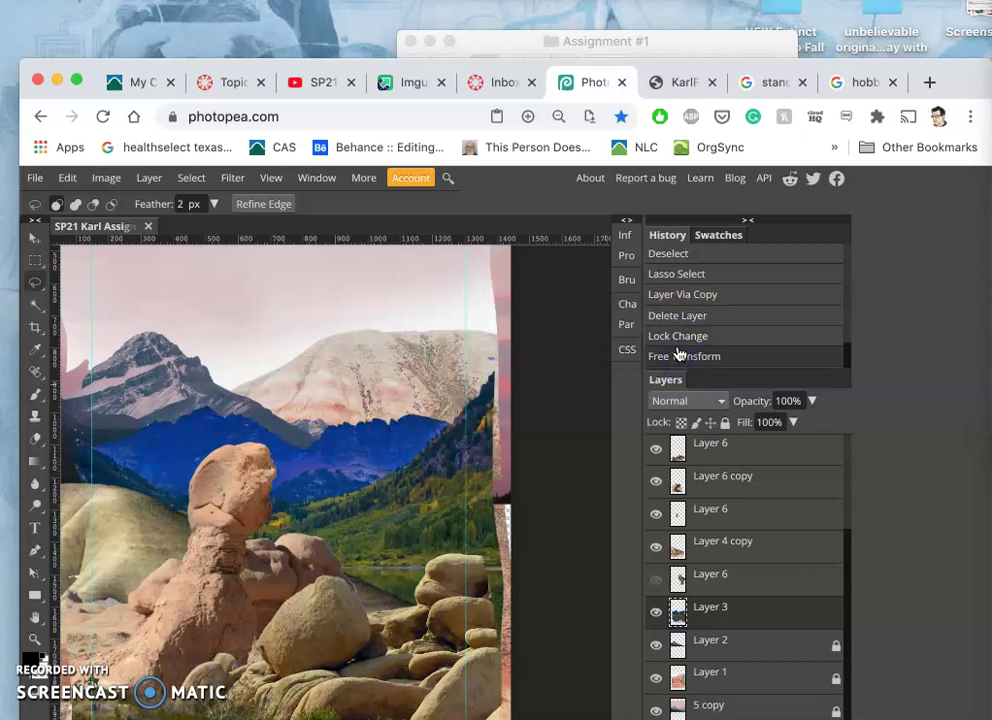
left_click(678, 338)
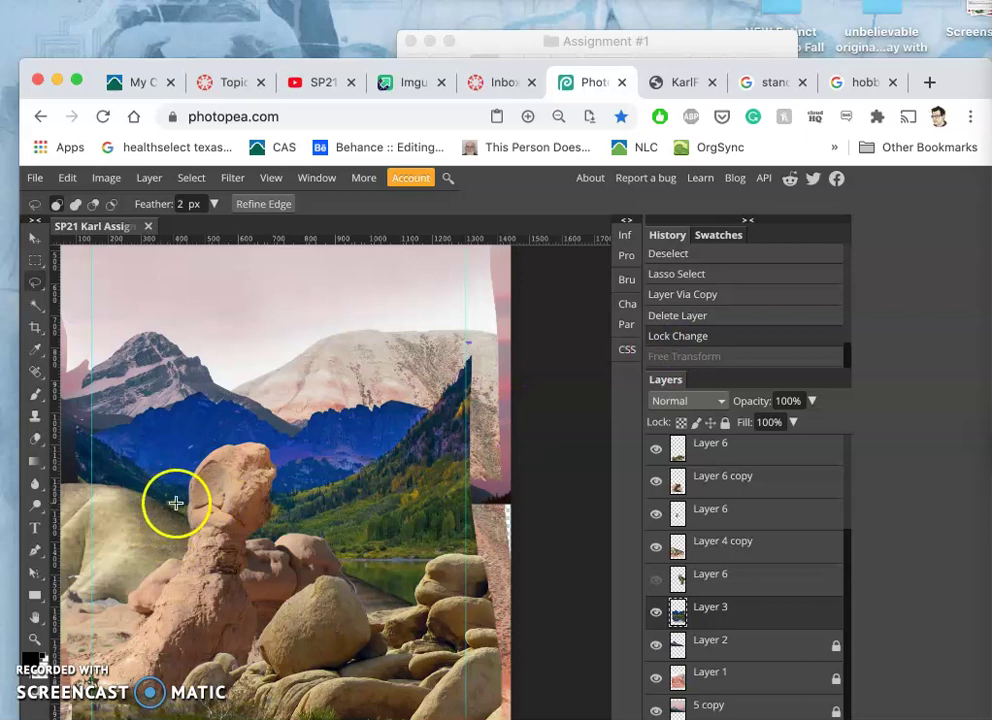
left_click(659, 357)
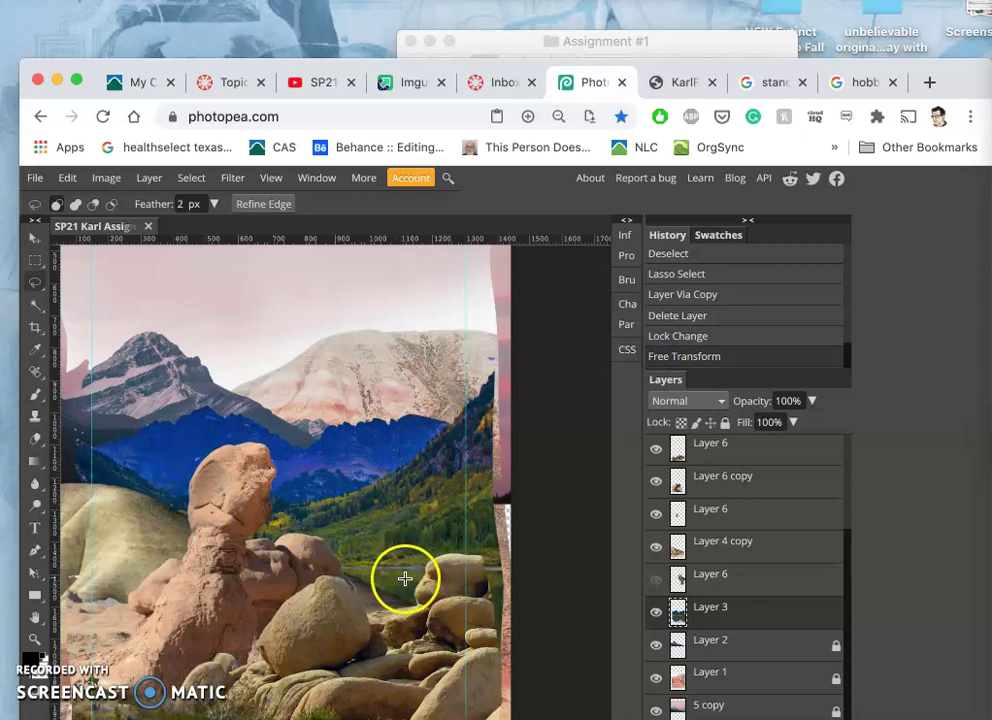
- Move the lower horizontal guide down to just above the canvas's bottom edge
scroll(400, 580, "left", 3)
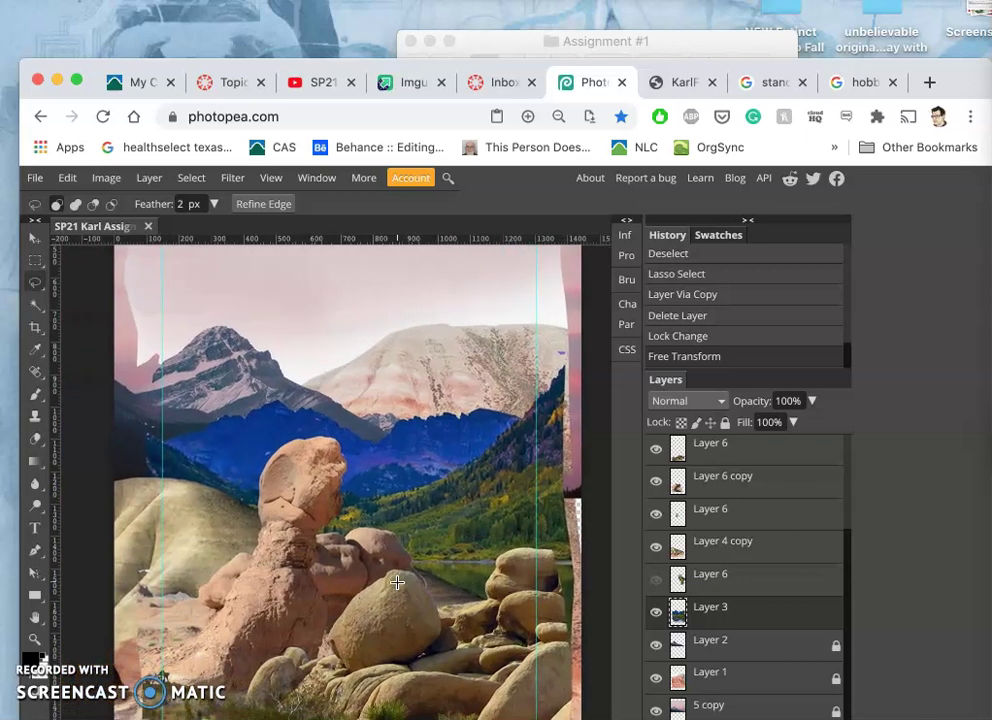
scroll(397, 582, "up", 5)
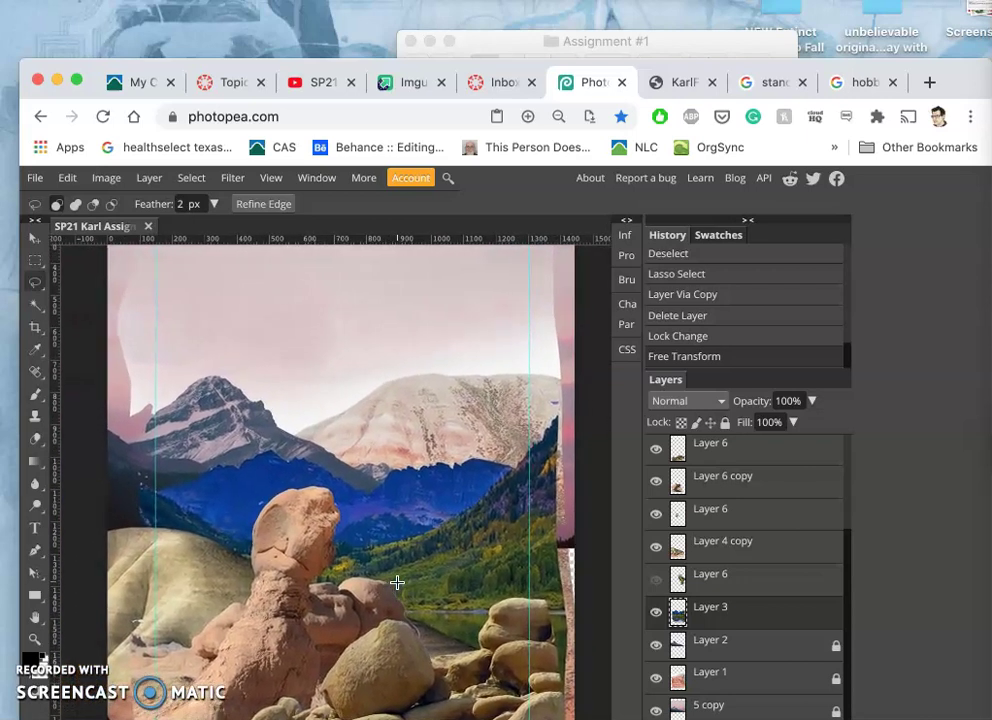
scroll(397, 582, "down", 6)
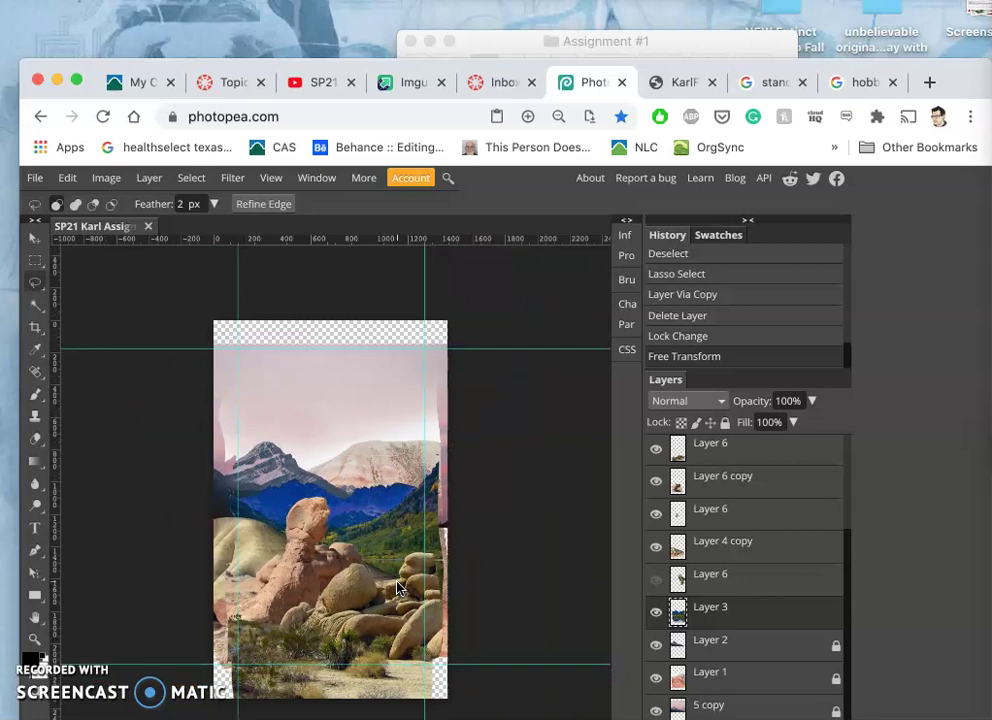
left_click(34, 238)
left_click_drag(473, 663, 472, 682)
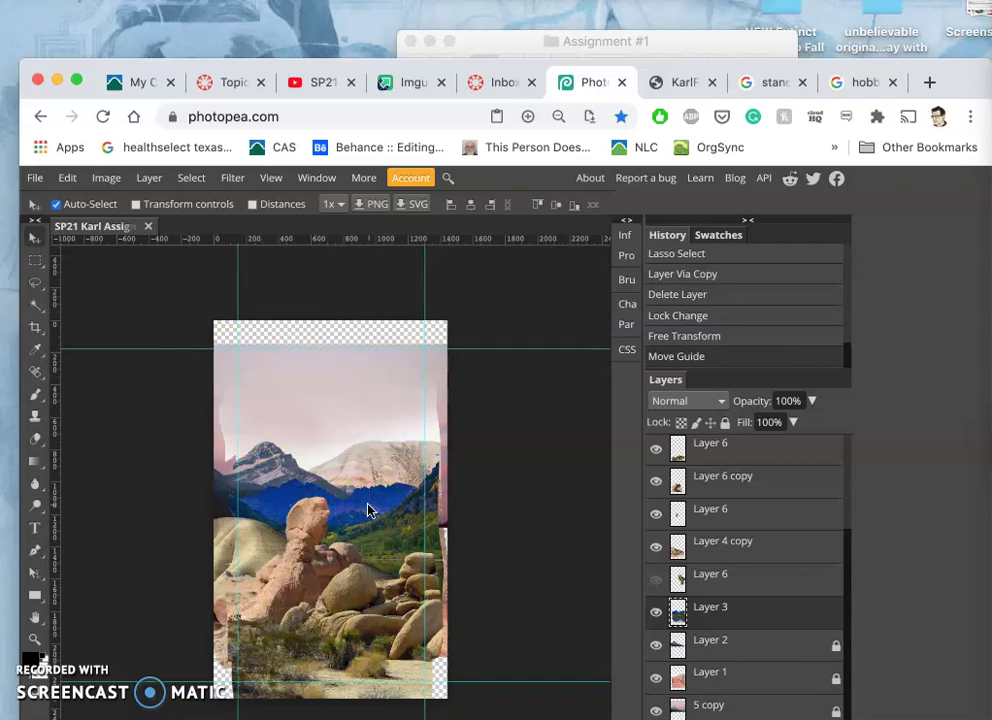
scroll(376, 571, "up", 3)
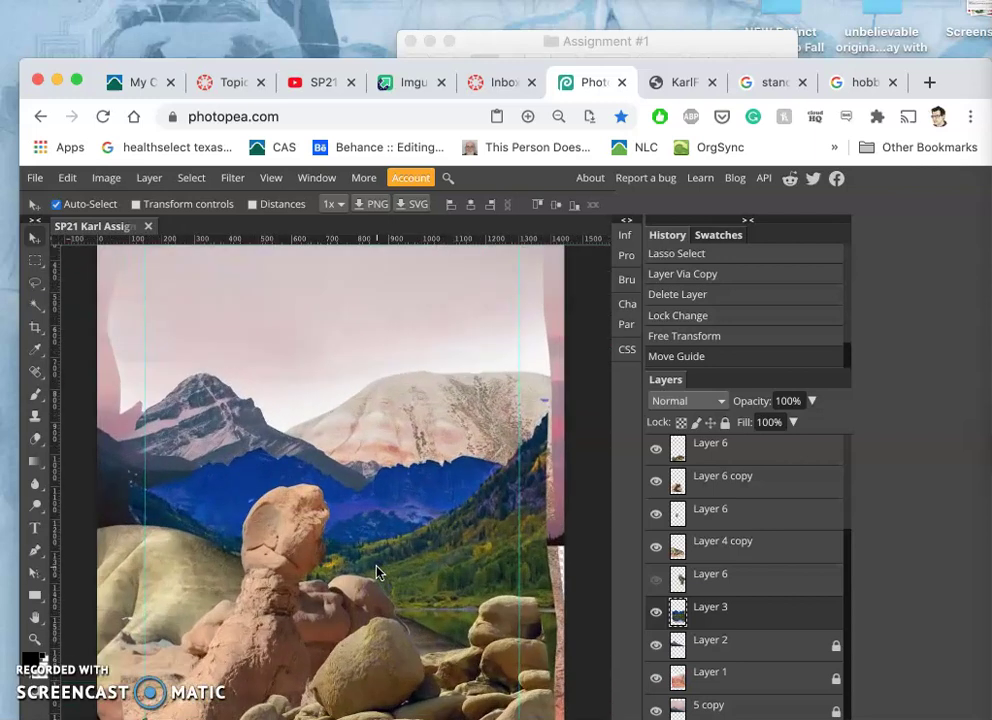
scroll(376, 571, "down", 4)
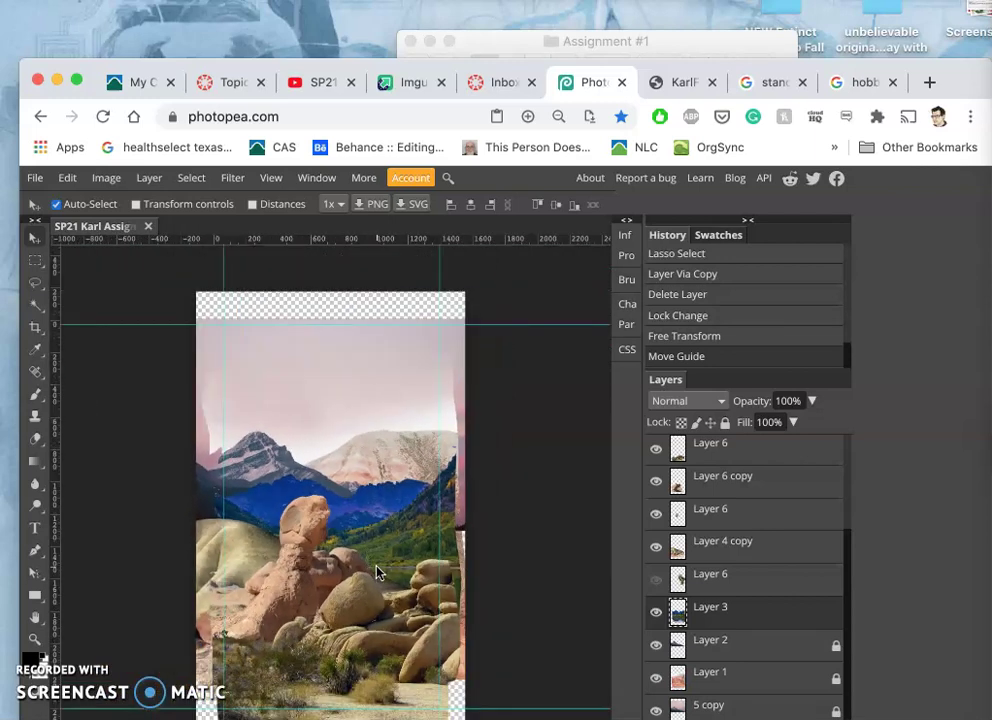
left_click_drag(376, 571, 332, 578)
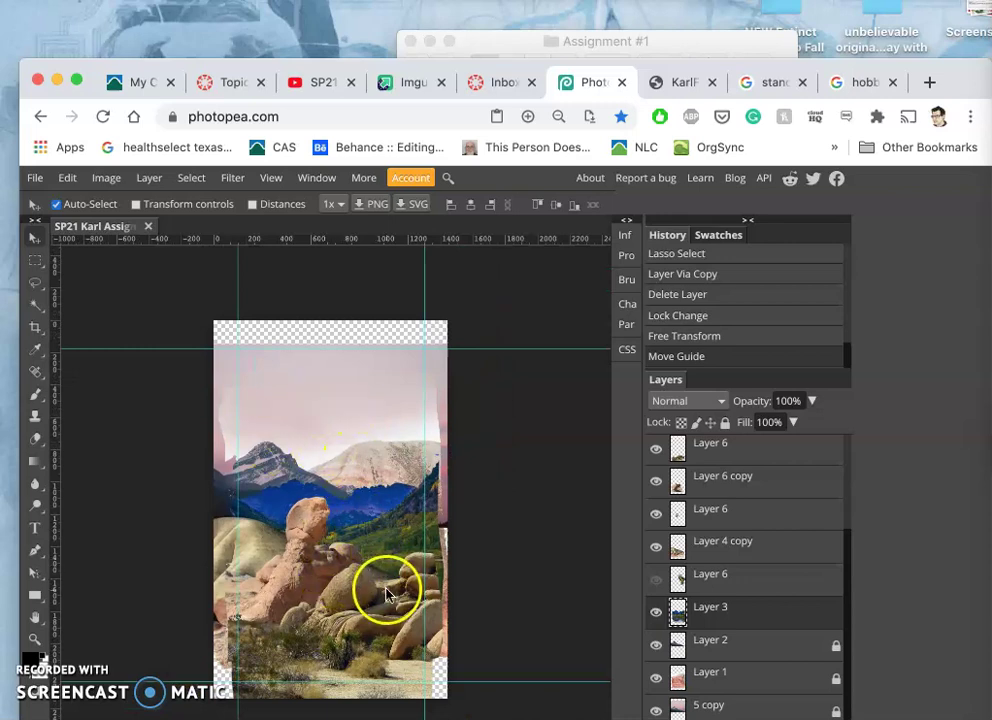
left_click(27, 178)
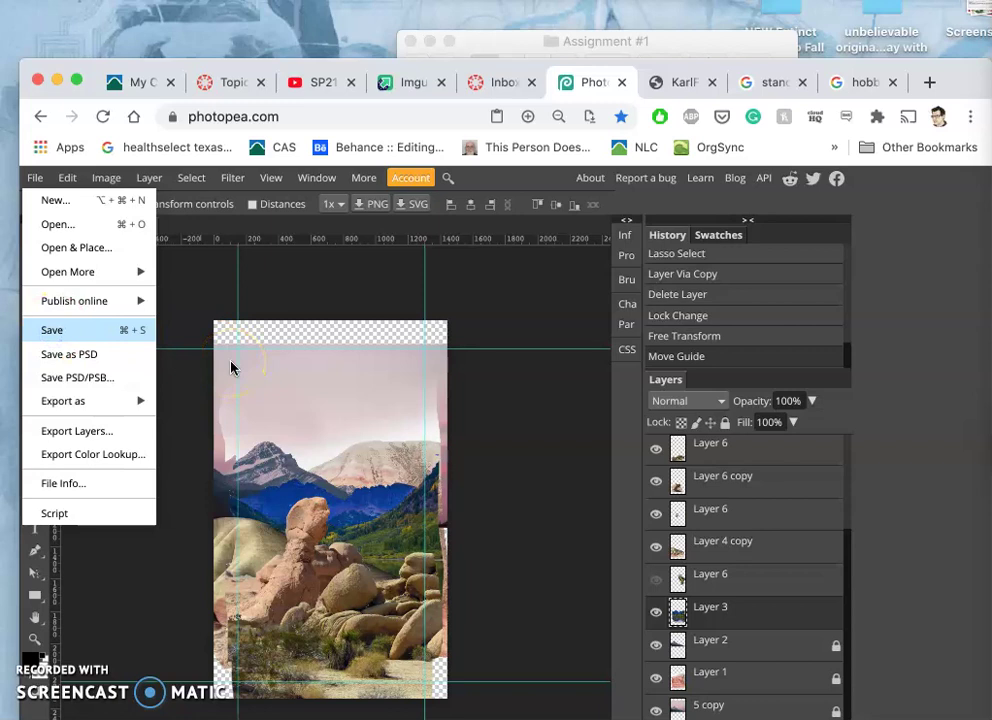
left_click(311, 316)
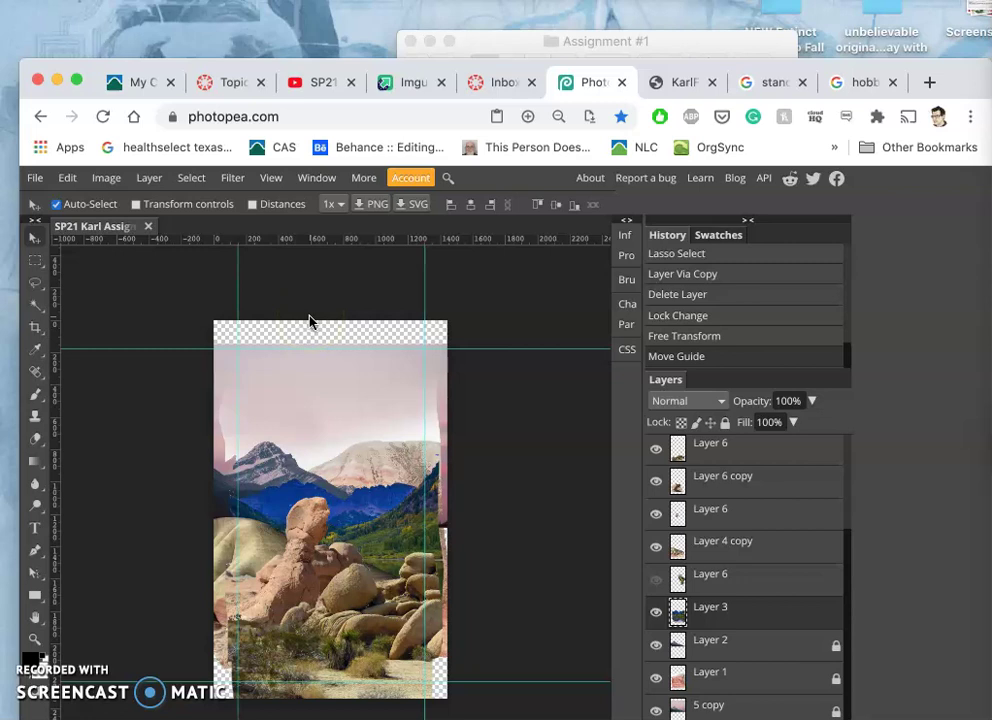
mouse_move(311, 321)
left_mouse_down()
mouse_move(381, 303)
mouse_move(390, 438)
mouse_move(361, 556)
mouse_move(349, 524)
left_mouse_up()
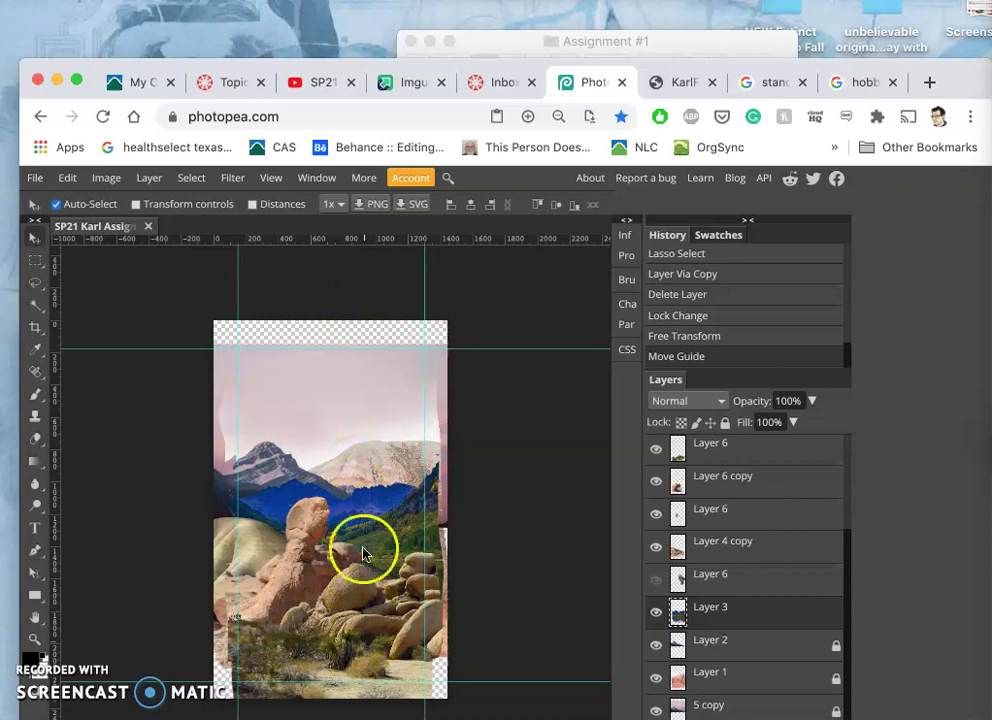
- Switch to the Assignment #1 folder in Finder and open the green-tagged screenshot of the pink rock landscape in Preview
mouse_move(366, 581)
left_mouse_down()
mouse_move(382, 594)
mouse_move(609, 47)
left_mouse_up()
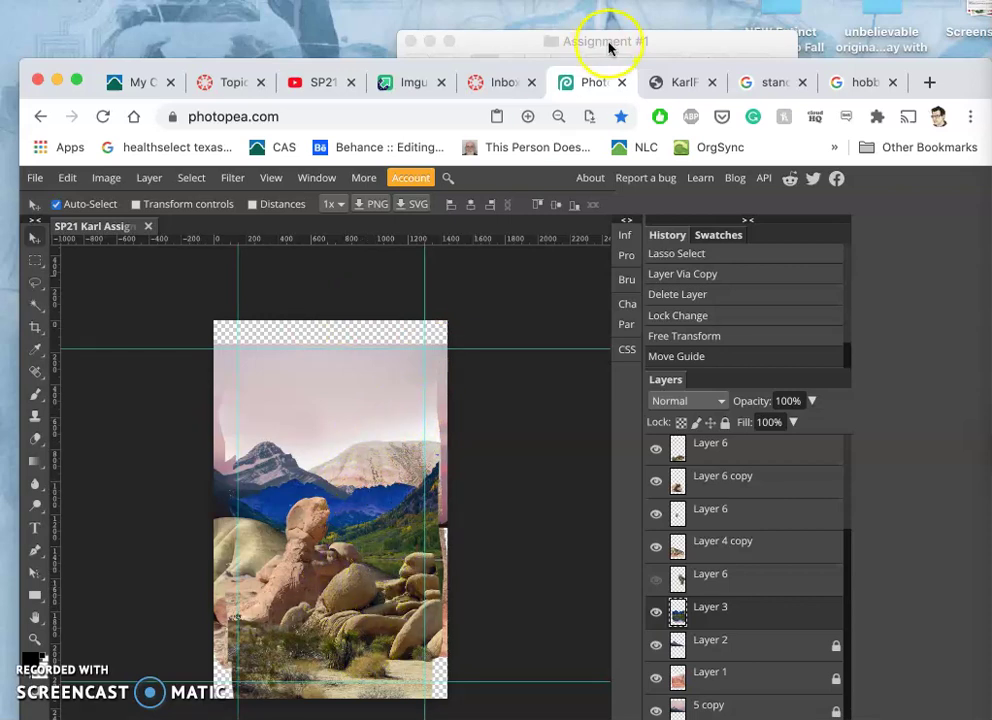
left_click(677, 44)
scroll(571, 348, "up", 10)
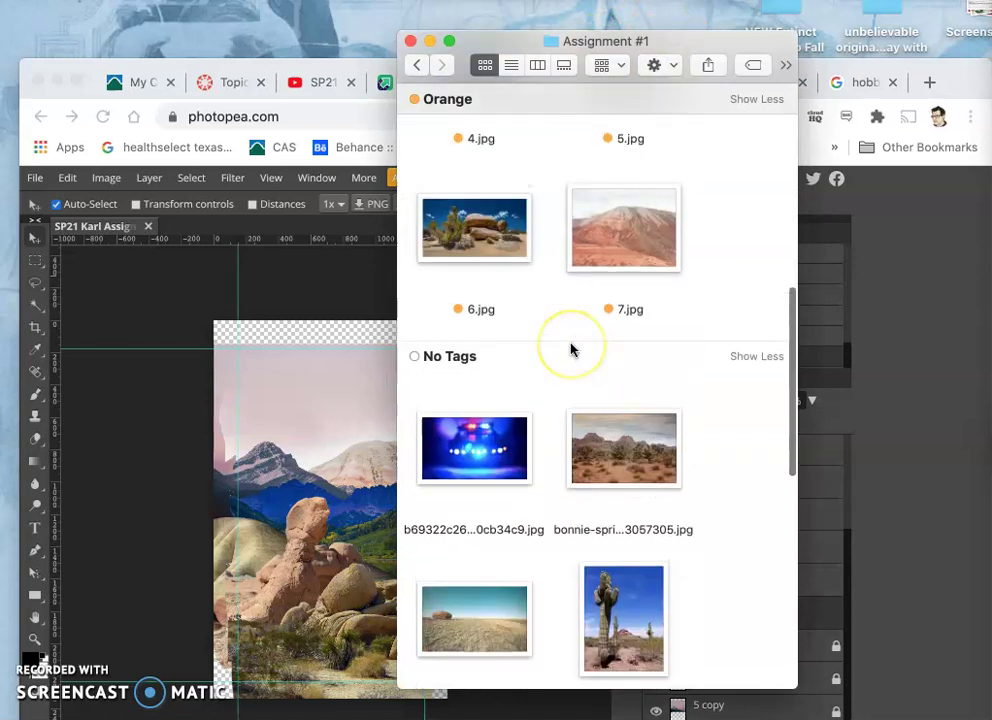
scroll(571, 348, "up", 5)
left_click_drag(500, 230, 485, 195)
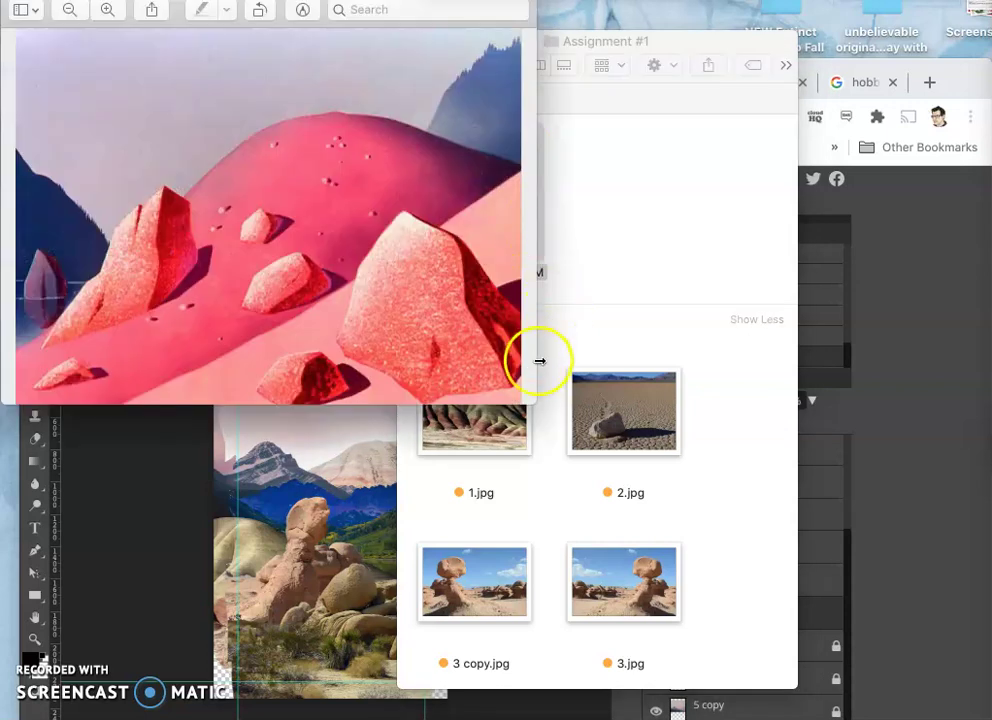
- Shrink the reference image window, move the Finder window aside, and return to Photopea with its browser window shifted lower
left_click_drag(525, 403, 193, 168)
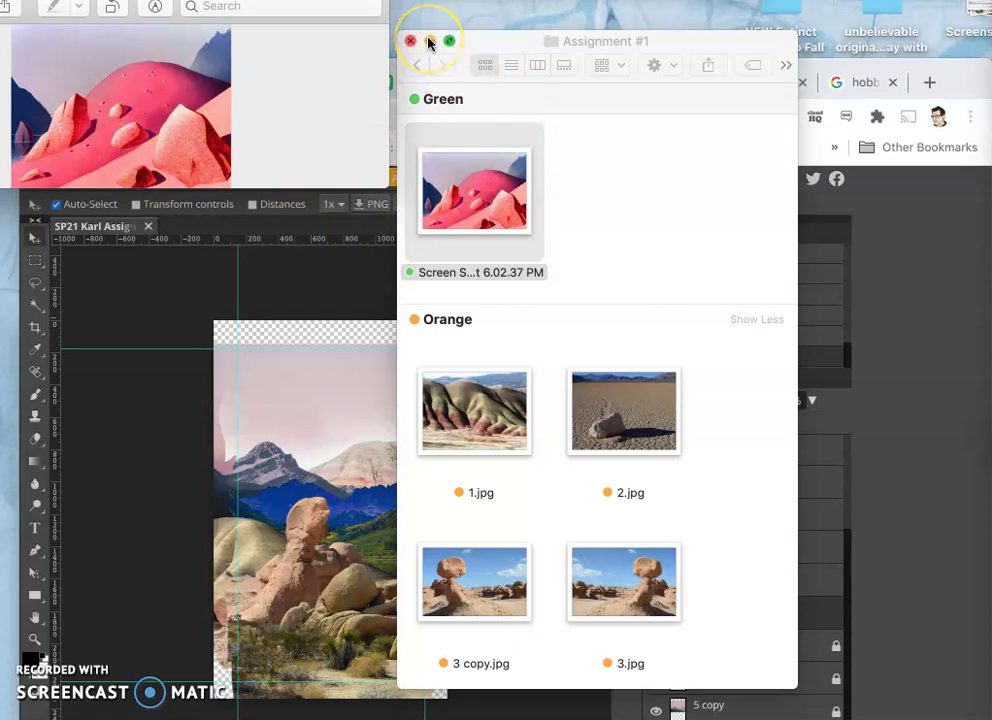
left_click_drag(484, 37, 806, 0)
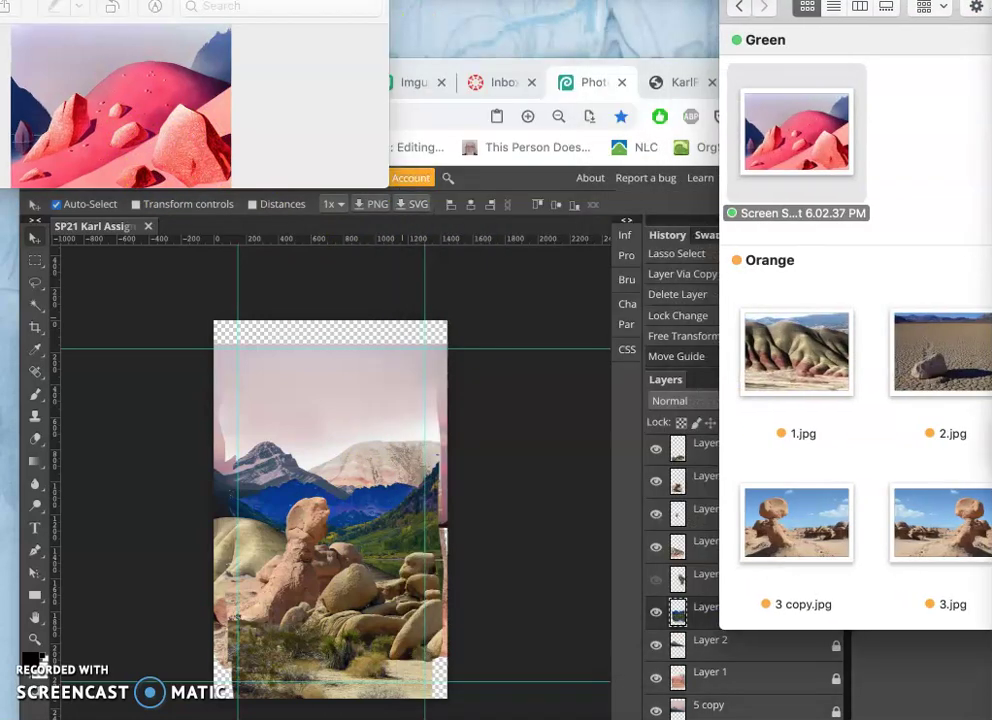
scroll(877, 213, "down", 3)
scroll(877, 213, "up", 3)
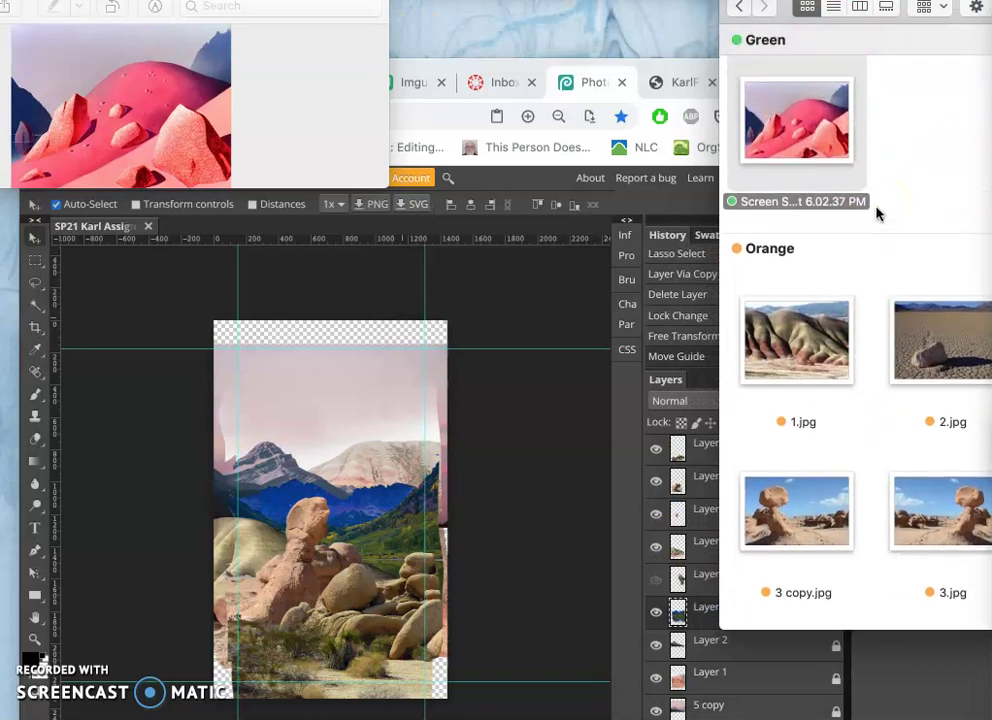
left_click(529, 63)
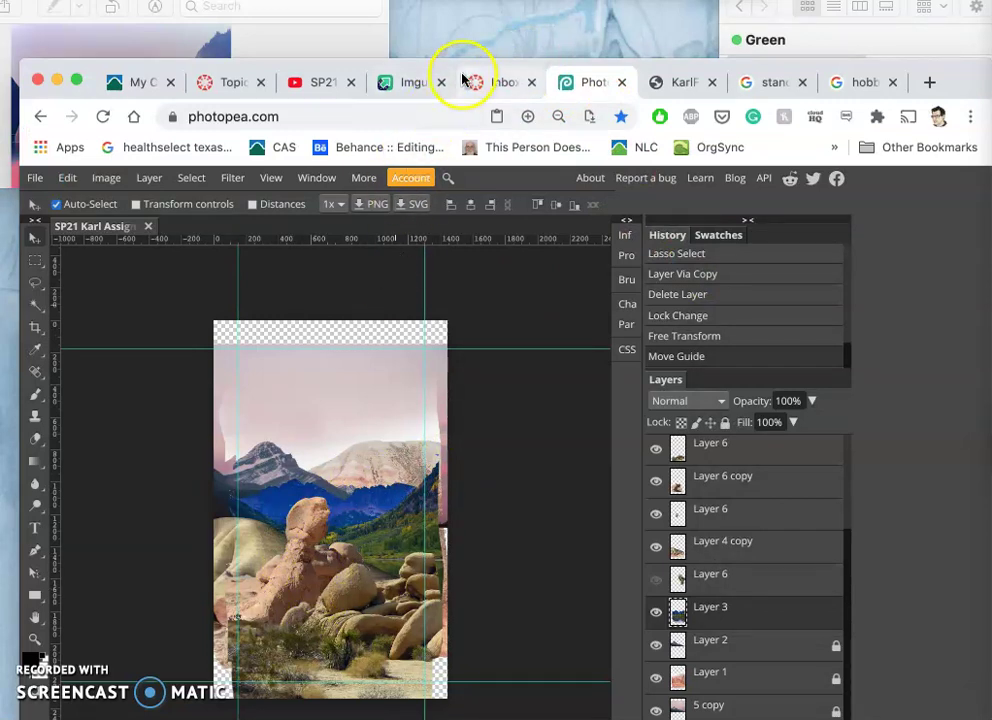
left_click_drag(463, 58, 438, 85)
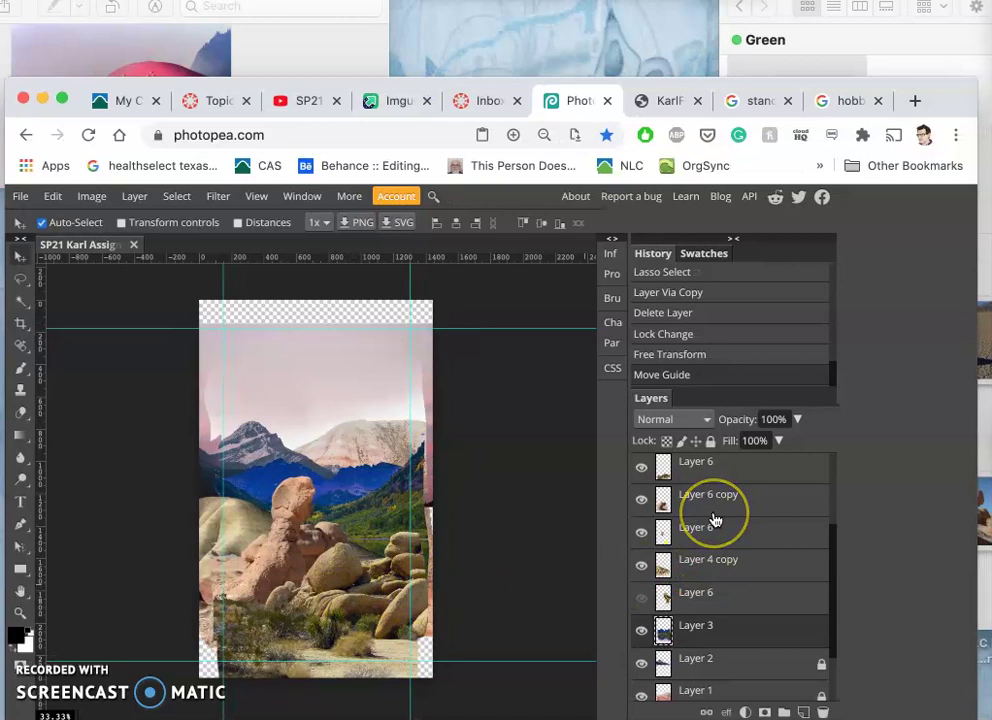
- Toggle the visibility of Layer 5 and the uppermost Layer 6 to identify which parts of the collage they contain
scroll(715, 519, "down", 3)
scroll(715, 519, "up", 6)
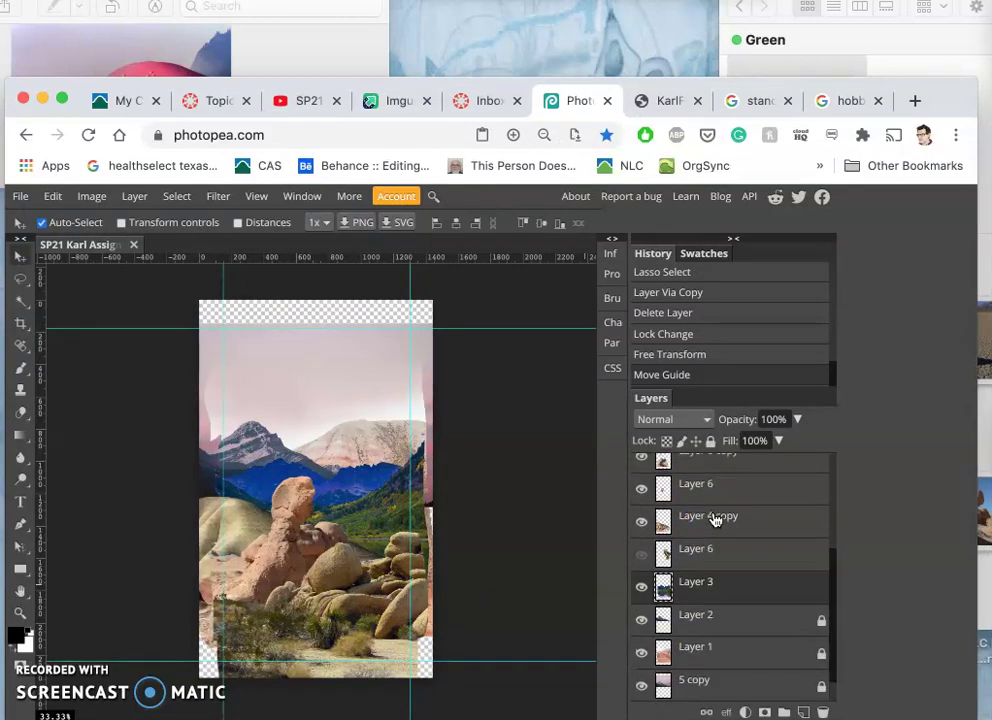
left_click(642, 534)
left_click(642, 534)
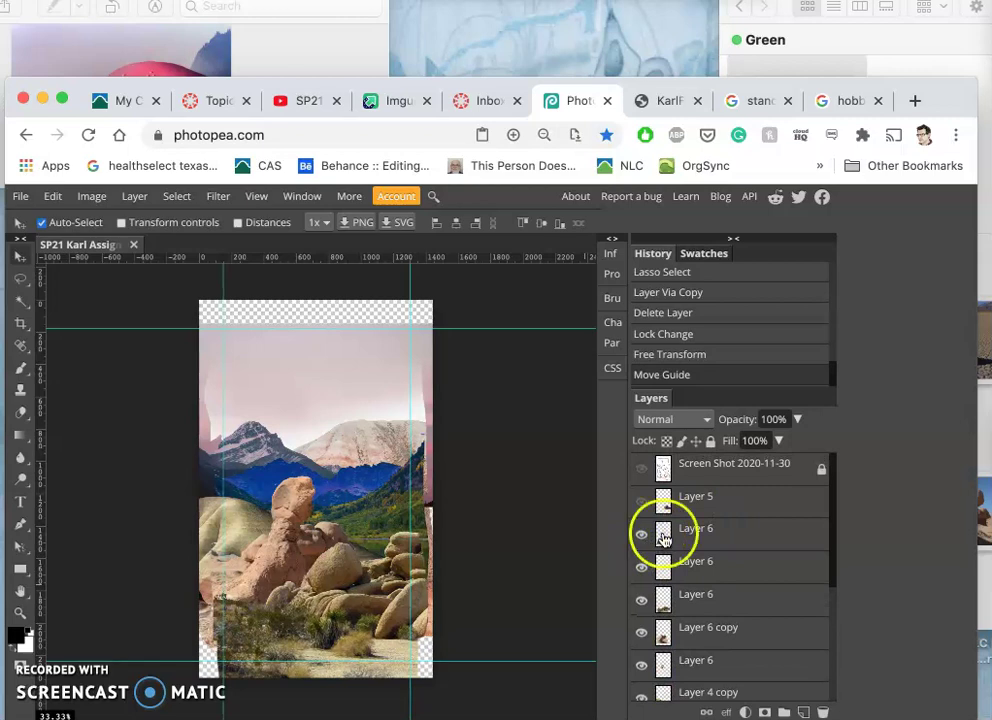
left_click(643, 504)
left_click(643, 504)
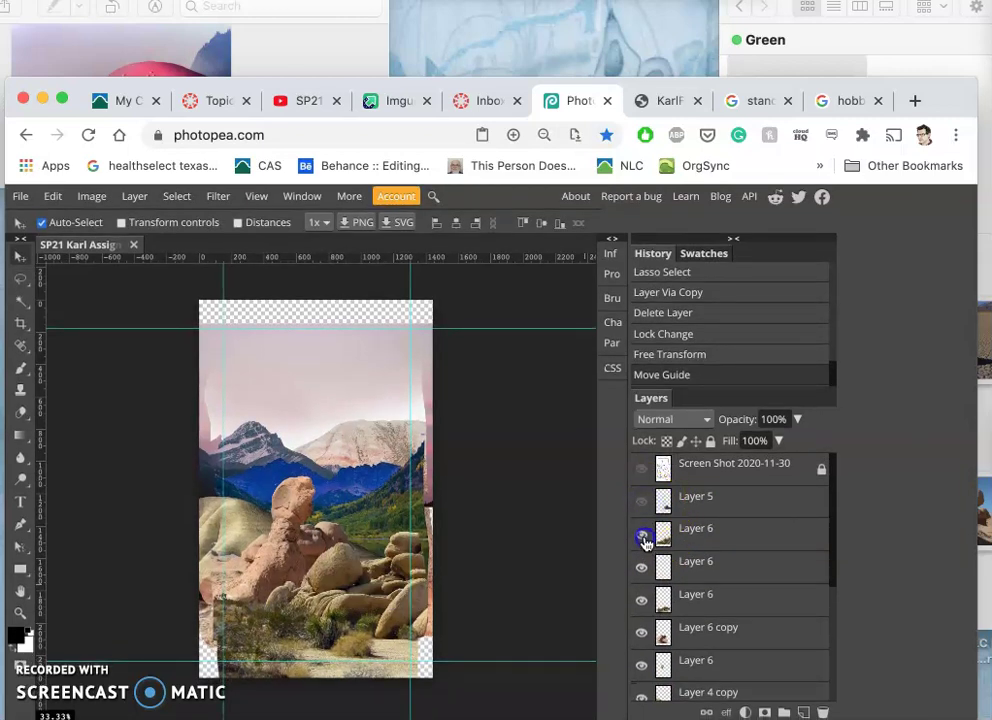
left_click(642, 535)
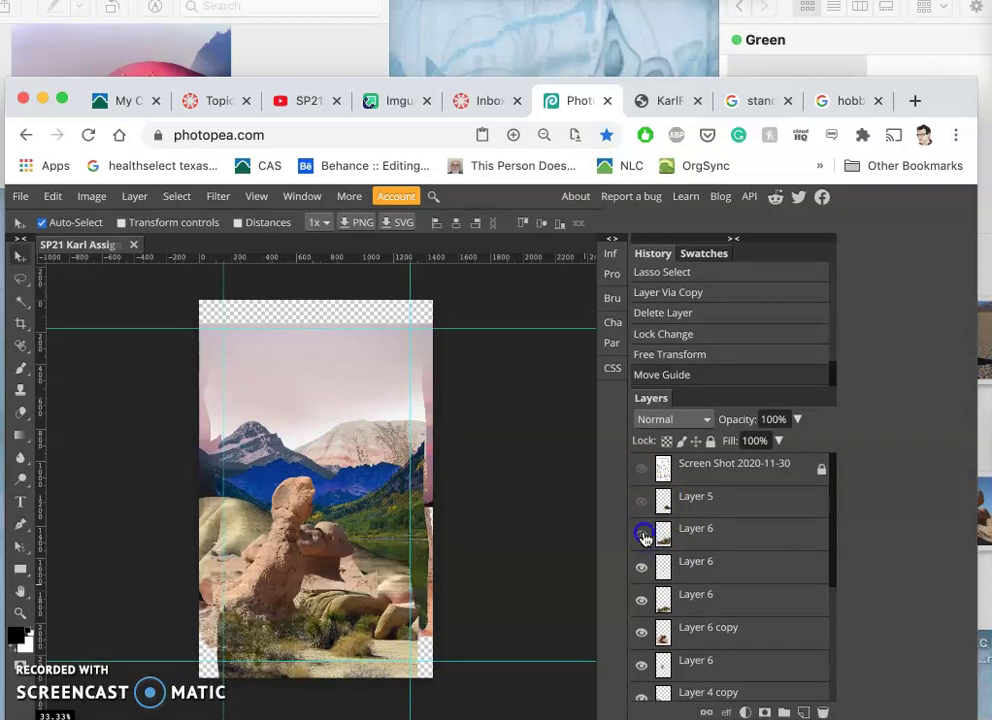
left_click(643, 536)
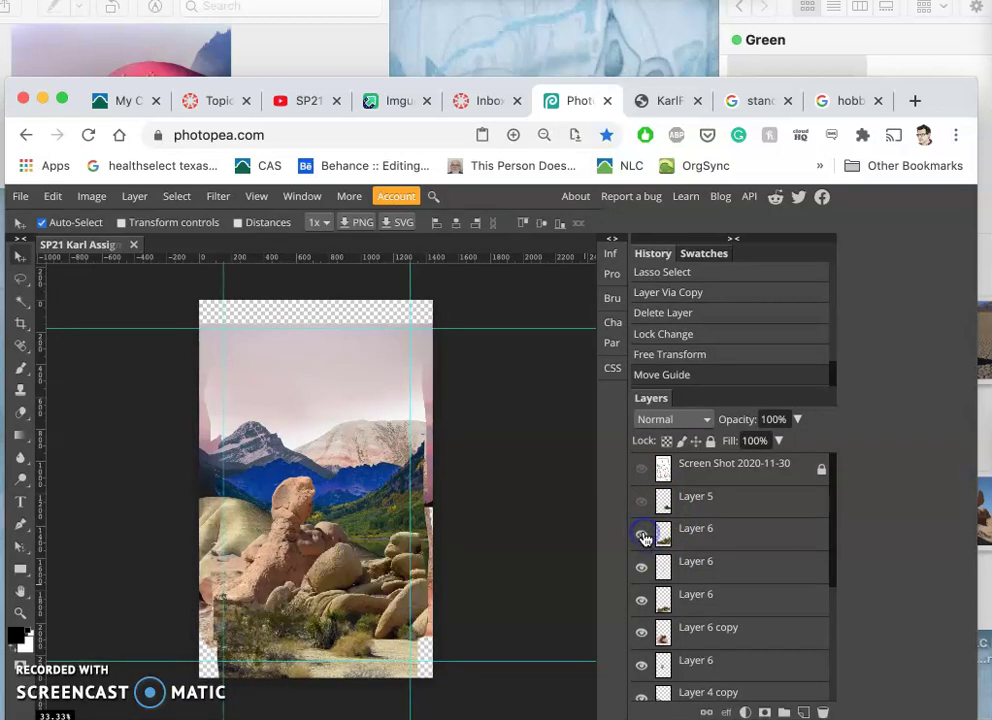
left_click(643, 537)
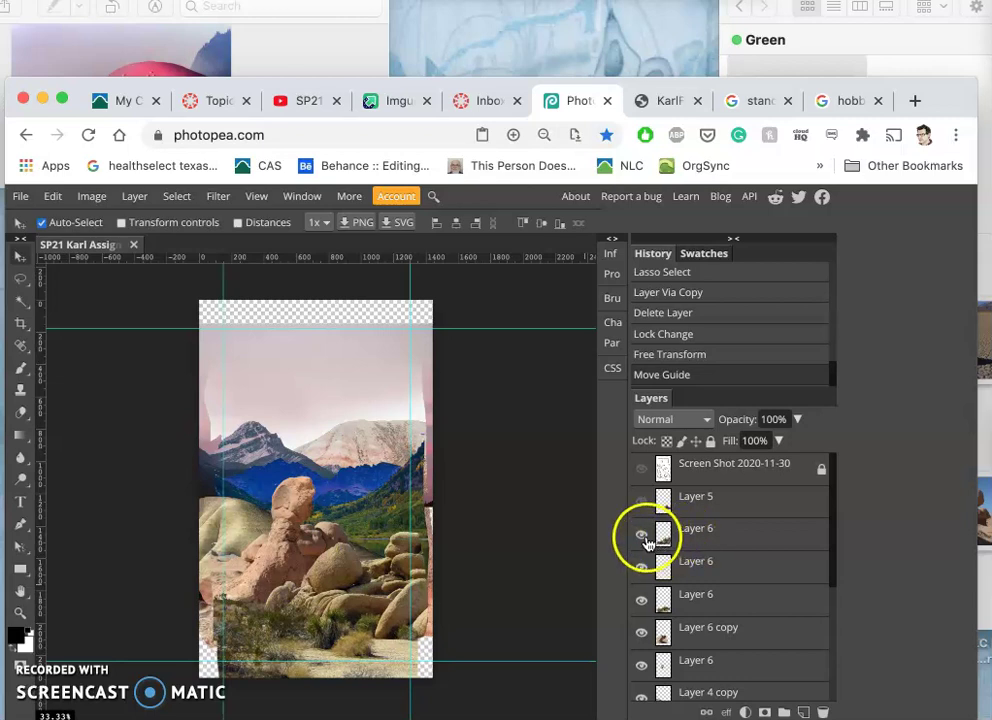
left_click_drag(643, 537, 643, 570)
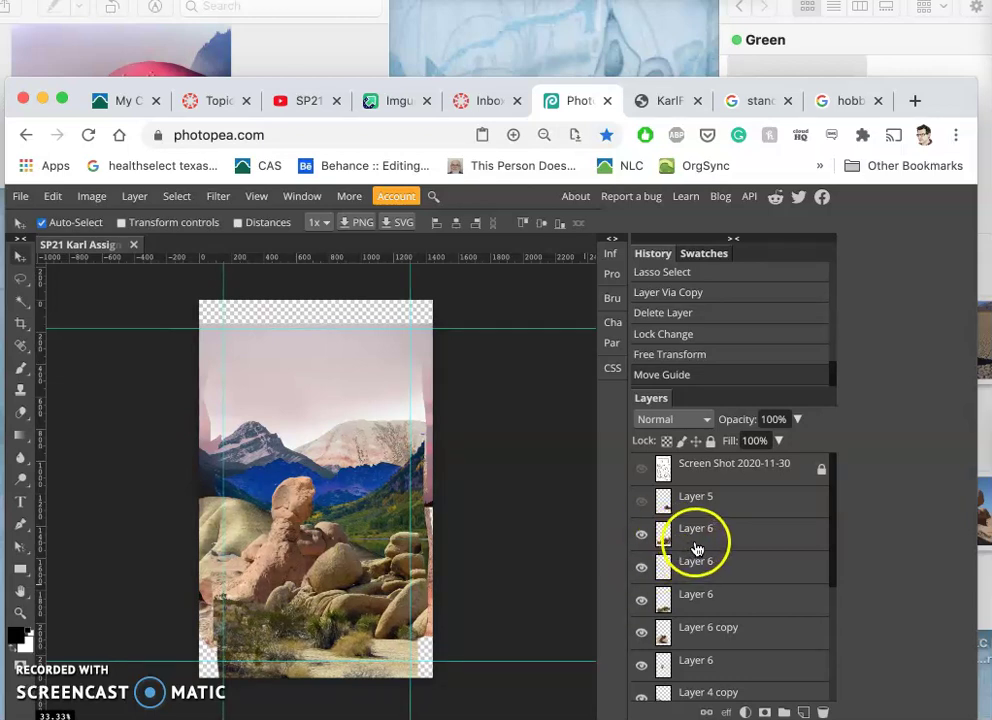
left_click(642, 536)
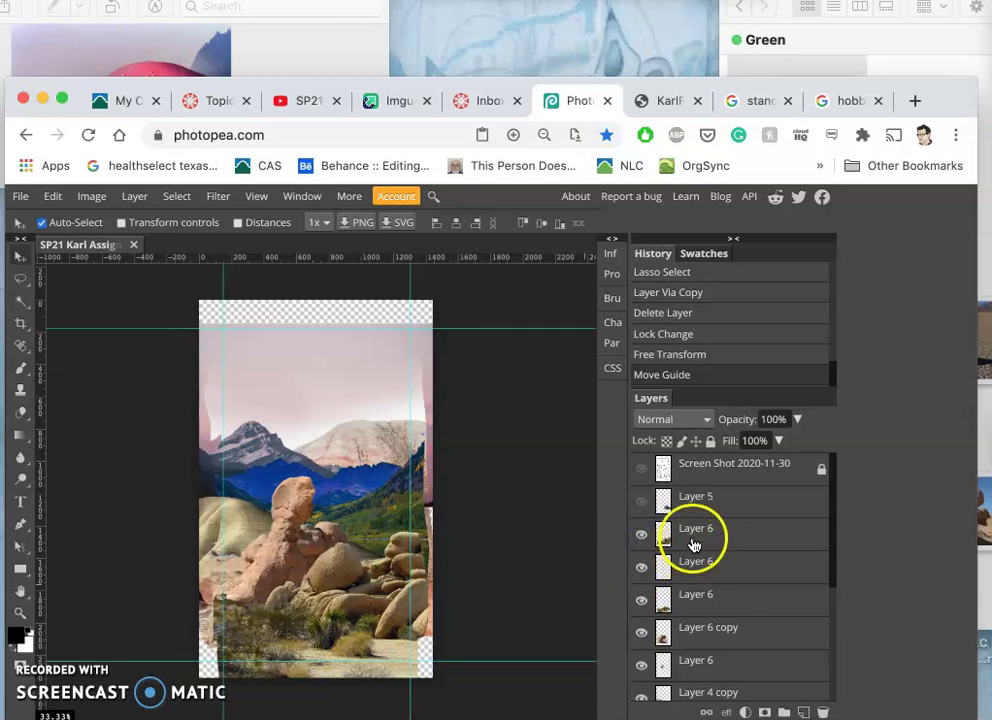
- Check the uppermost Layer 6 and the Layer 6 two rows below it, select both, and merge them
left_click(690, 536)
left_click(643, 537)
left_click(643, 537)
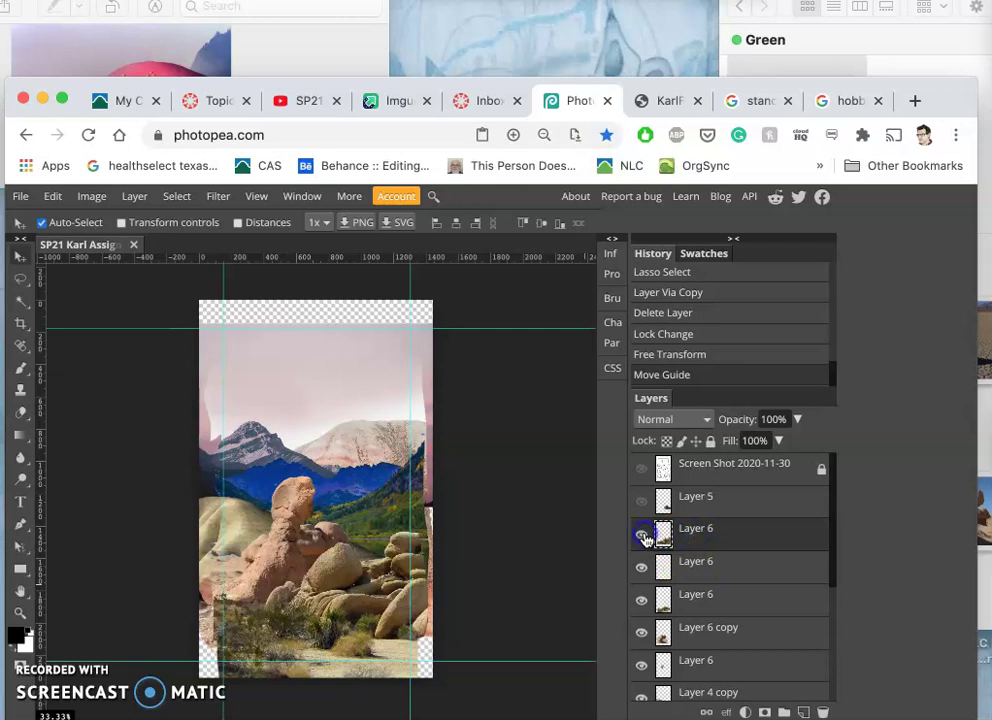
left_click(642, 600)
left_click(642, 600)
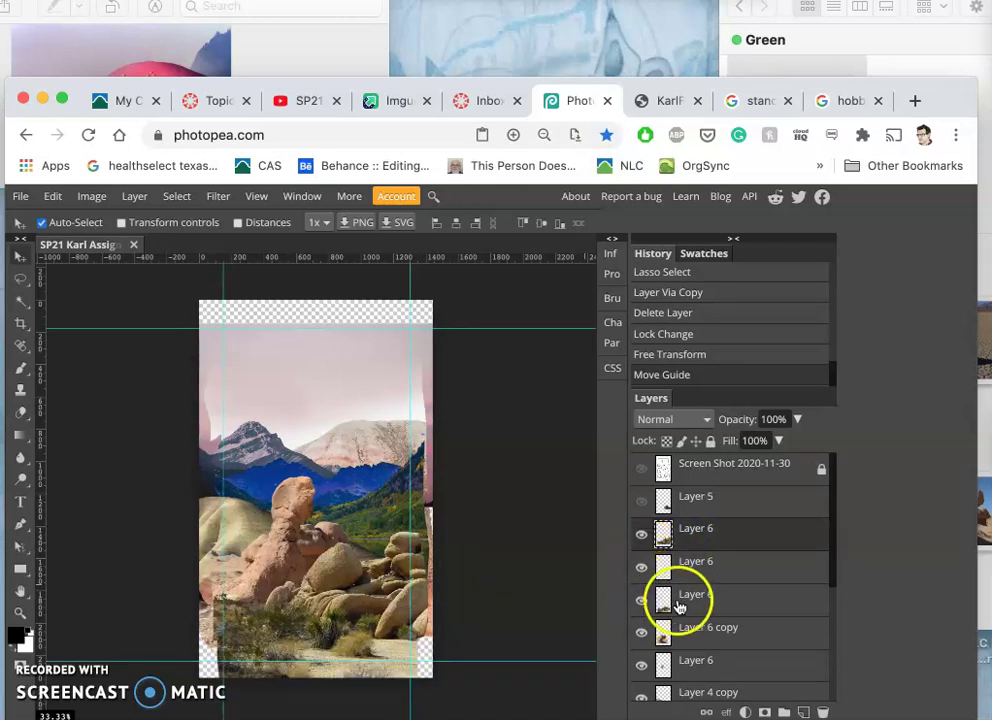
left_click_drag(689, 605, 714, 565)
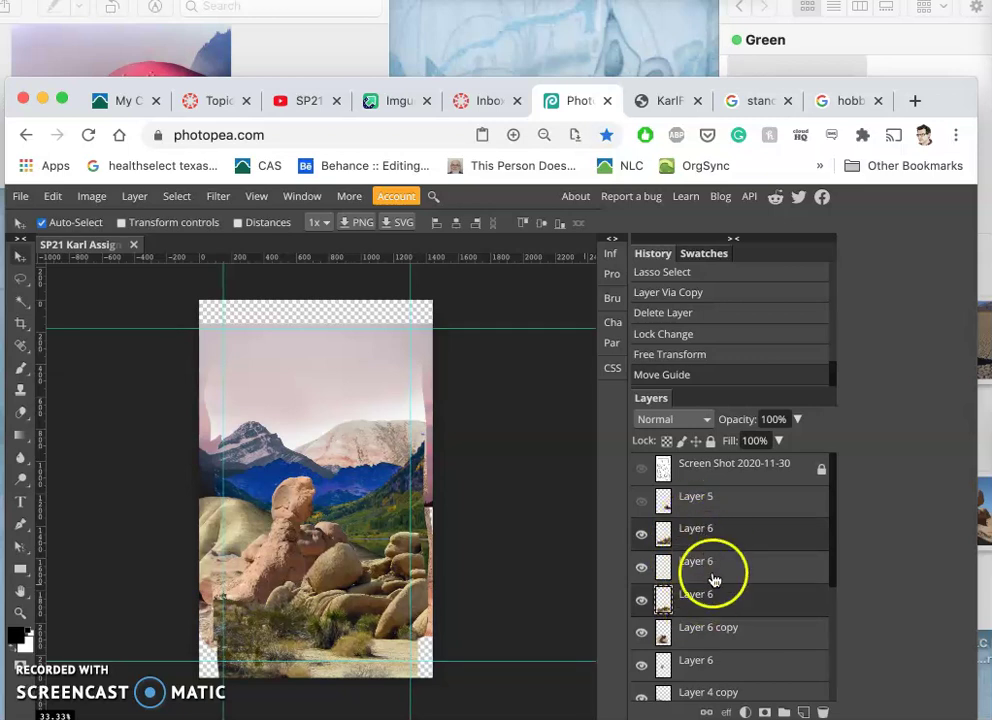
left_click(134, 197)
left_click(192, 665)
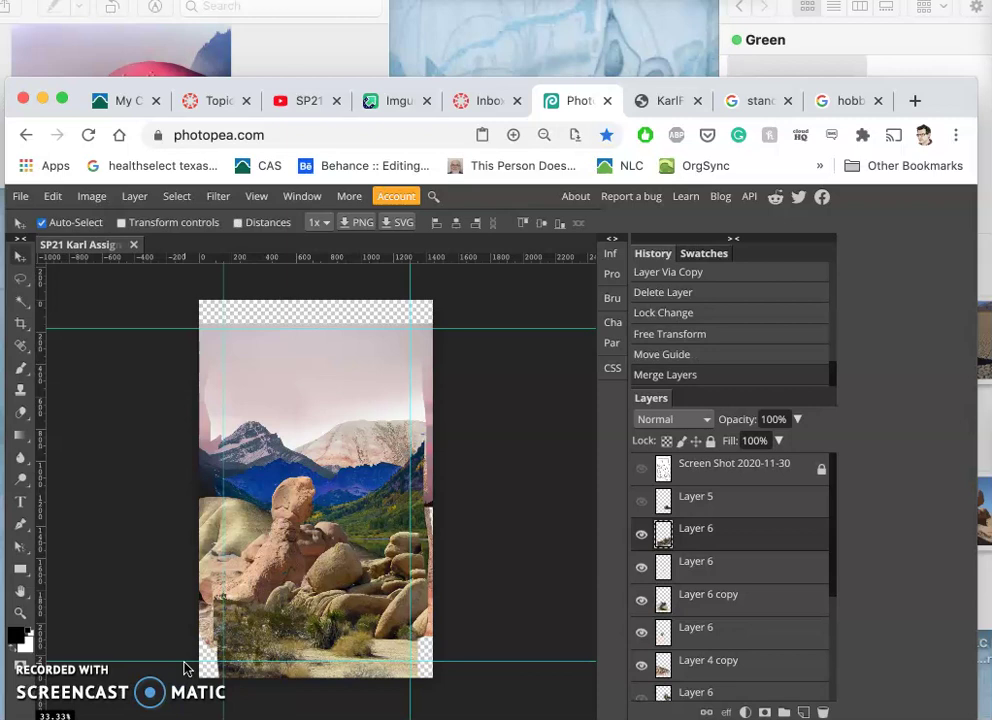
- Move the Layer 6 directly beneath the merged layer above it in the stack, and hide it
left_click_drag(691, 565, 645, 540)
left_click(642, 537)
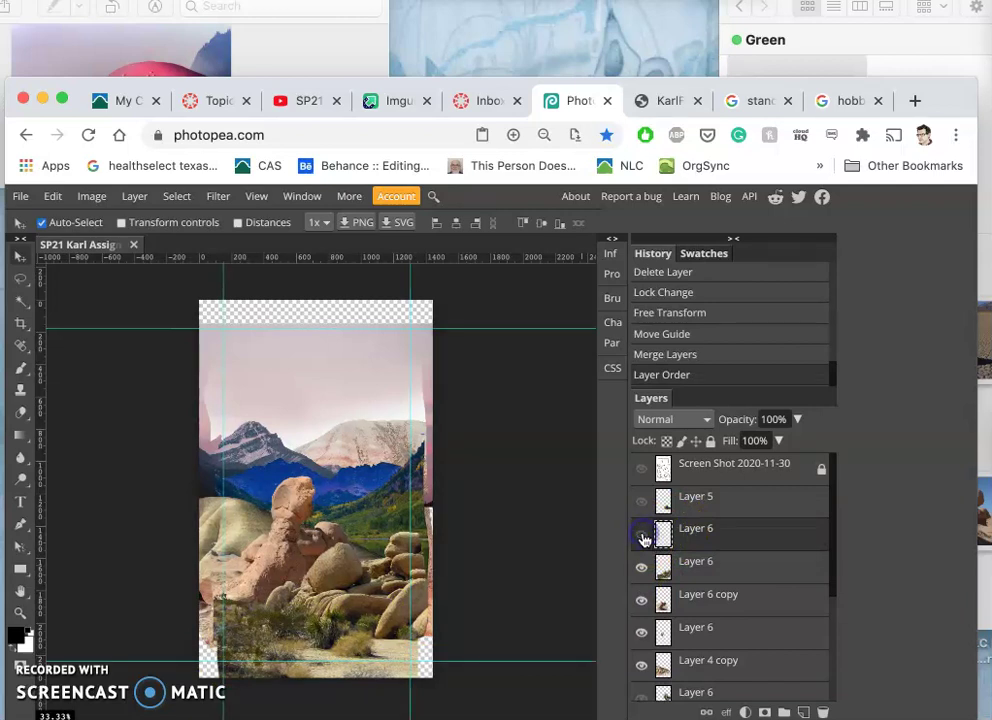
- Examine the collage at full size, and toggle the visible desert foreground Layer 6 to see what it covers
key("super+1")
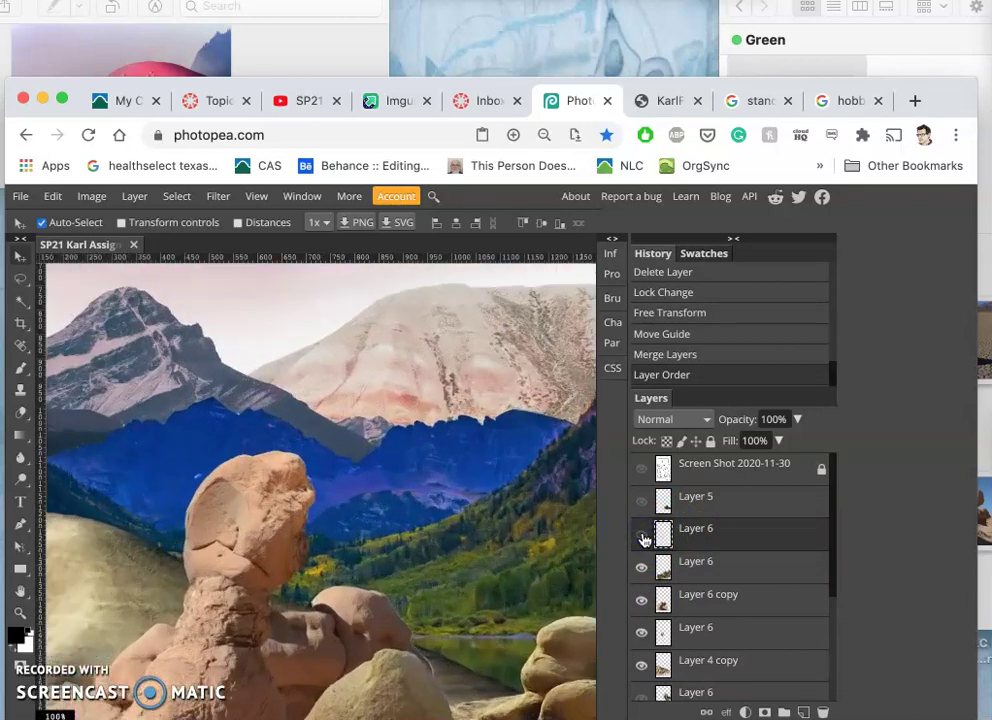
left_click(643, 538)
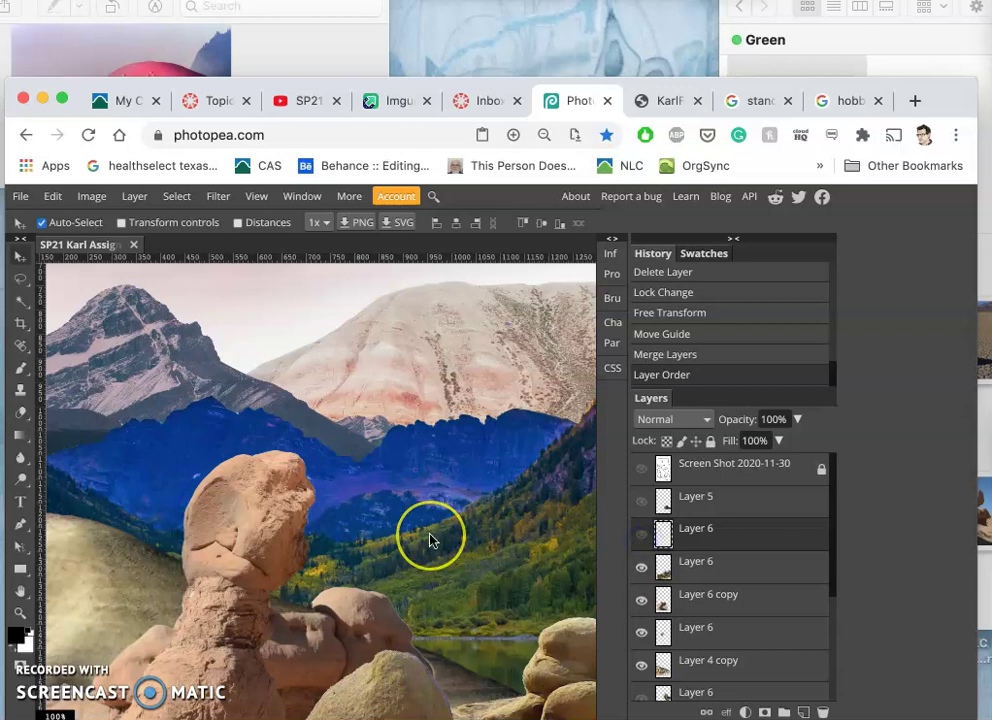
scroll(430, 540, "down", 3)
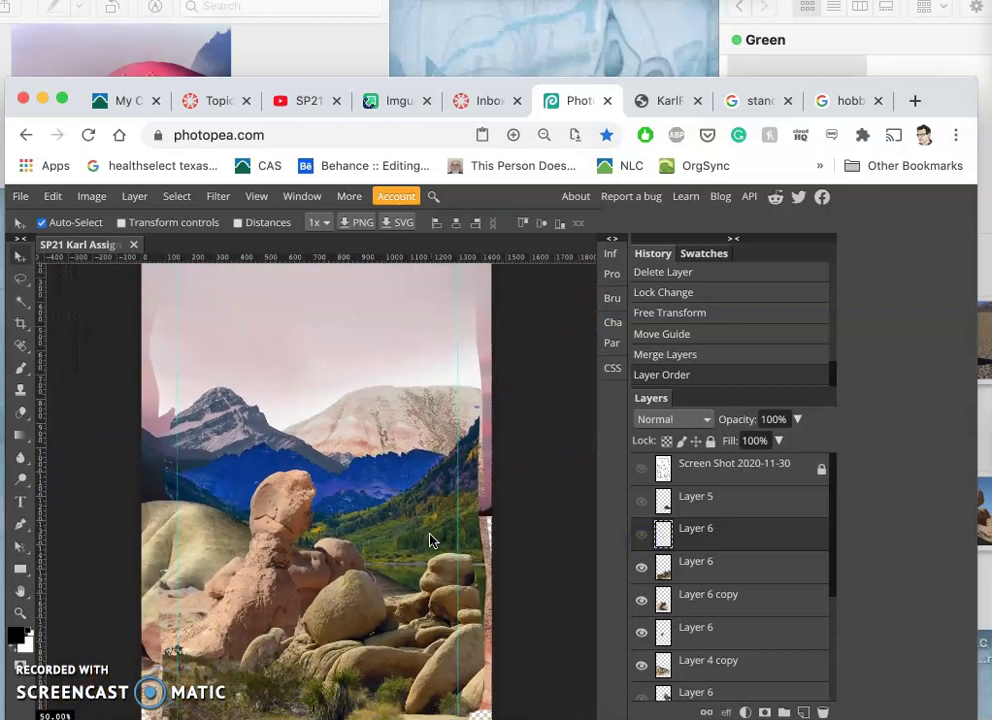
scroll(430, 540, "down", 1)
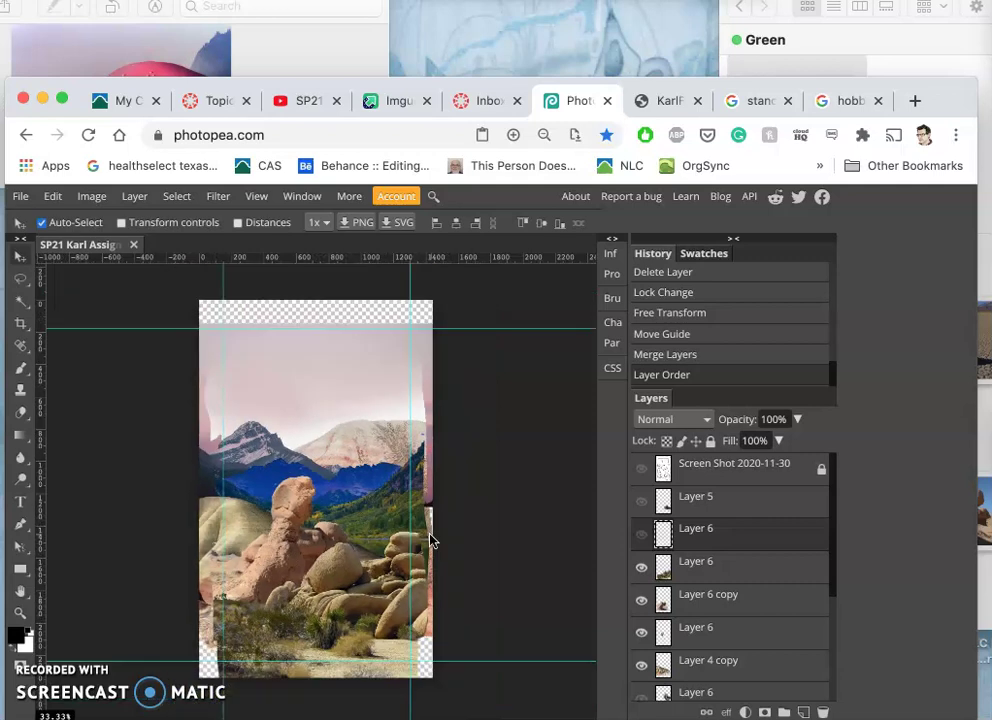
left_click(642, 567)
left_click(642, 567)
left_click(642, 567)
left_click(642, 567)
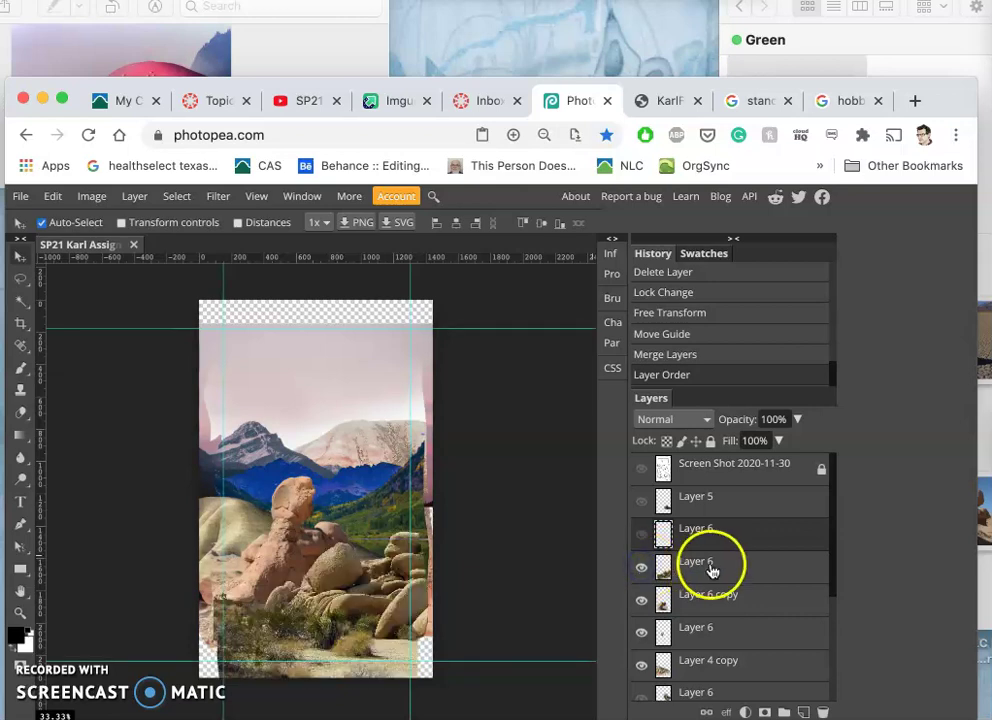
- Shift the browser window slightly higher, and duplicate the visible desert foreground Layer 6
mouse_move(731, 571)
left_mouse_down()
mouse_move(697, 543)
mouse_move(731, 567)
left_mouse_up()
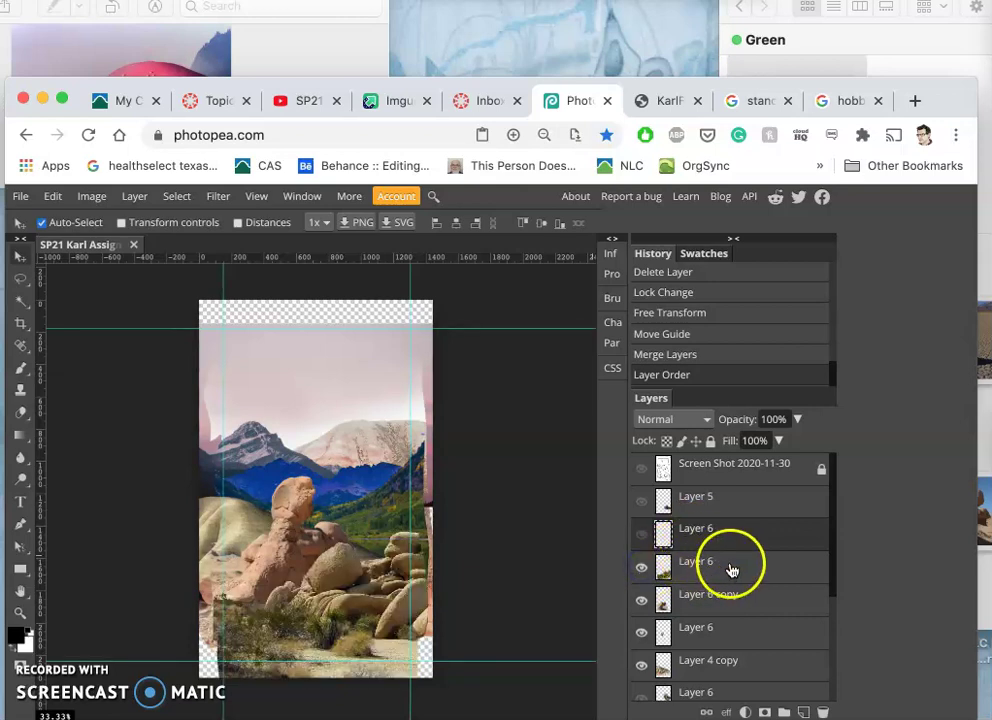
mouse_move(938, 92)
left_mouse_down()
mouse_move(961, 69)
mouse_move(950, 64)
mouse_move(950, 75)
left_mouse_up()
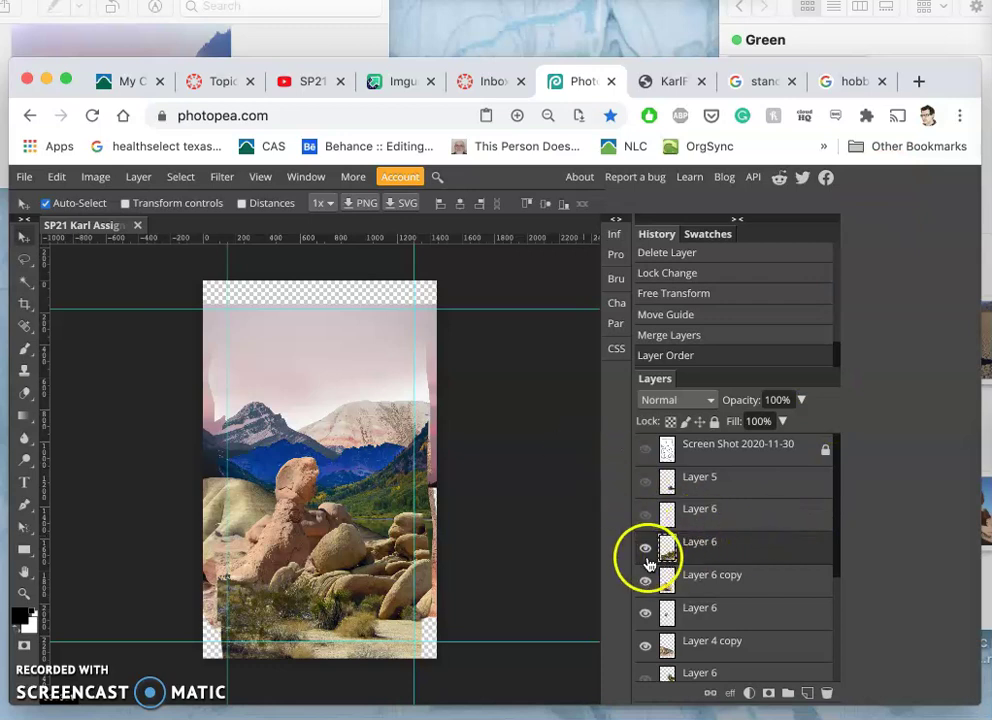
left_click(744, 554)
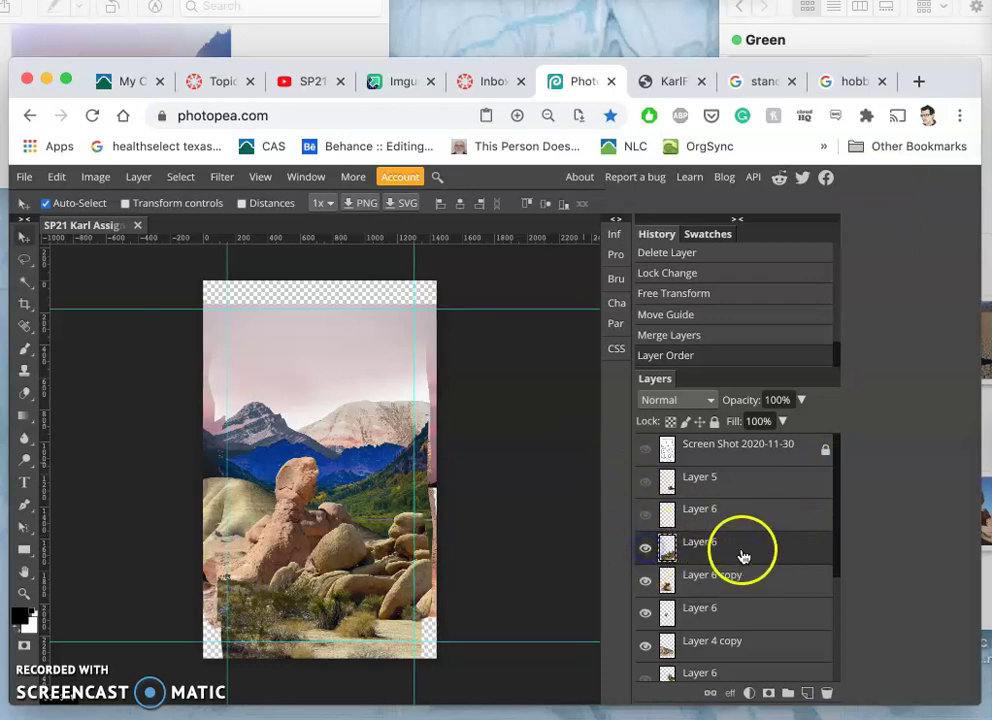
left_click(752, 548)
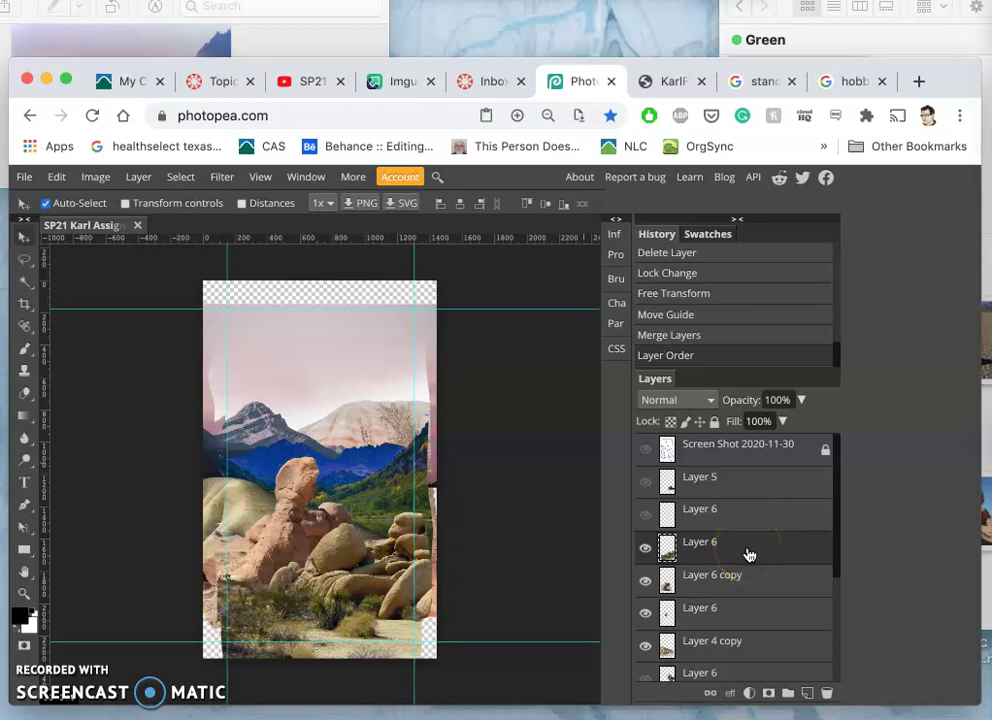
key("super+j")
left_click_drag(748, 551, 168, 245)
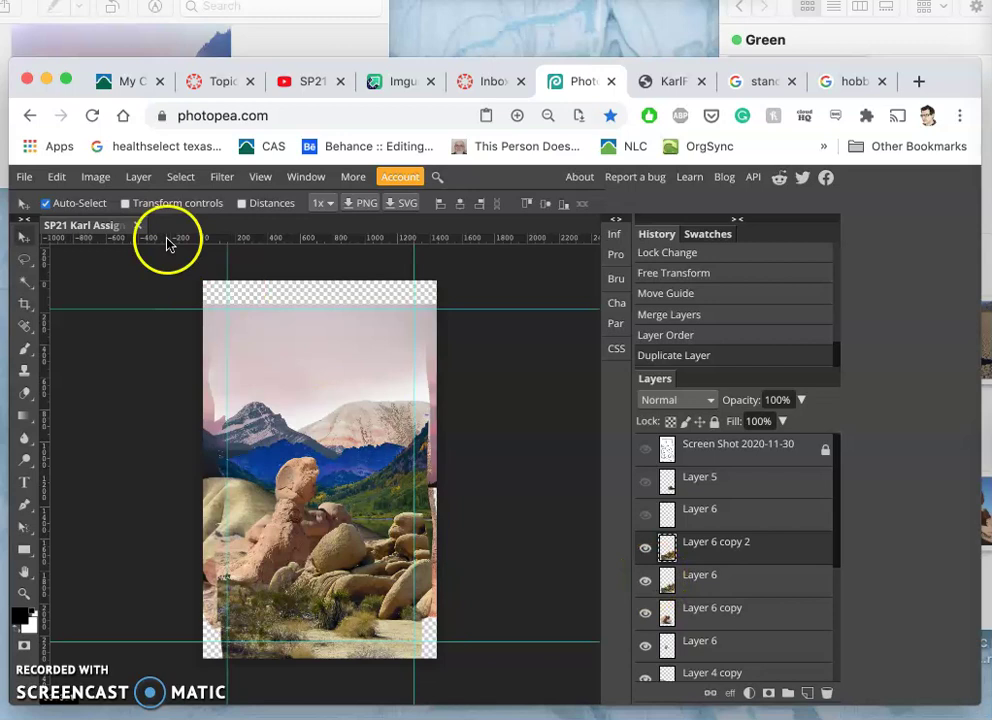
- Brighten the duplicated desert foreground with a Levels adjustment, checking the reference image and setting the midtone value to 1.32
left_click(97, 180)
mouse_move(130, 199)
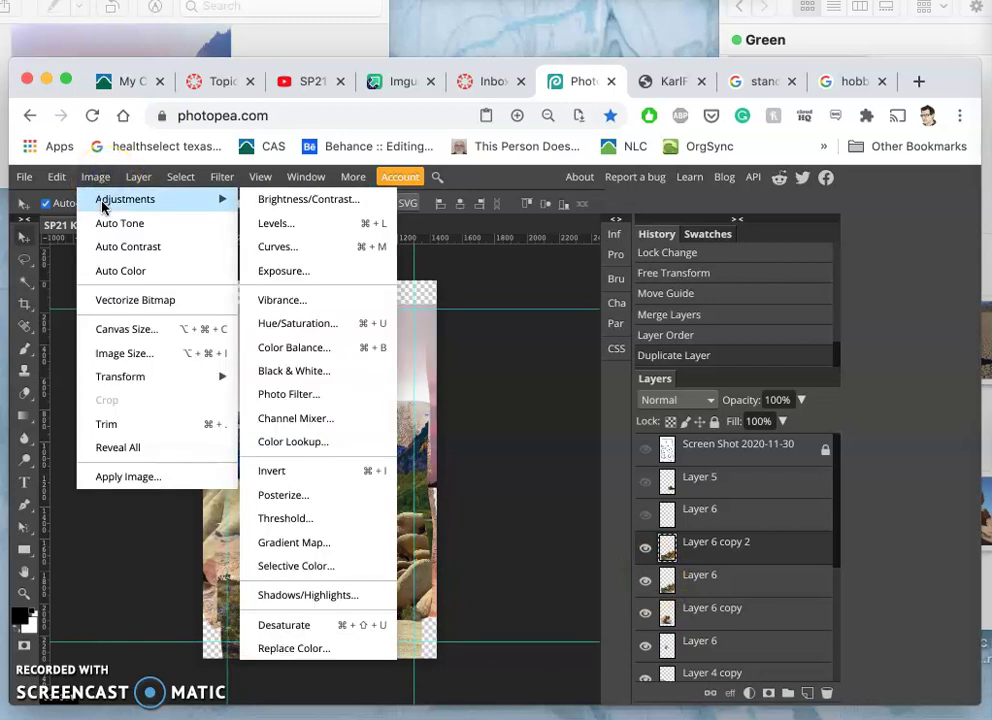
left_click(269, 224)
left_click_drag(305, 292, 666, 170)
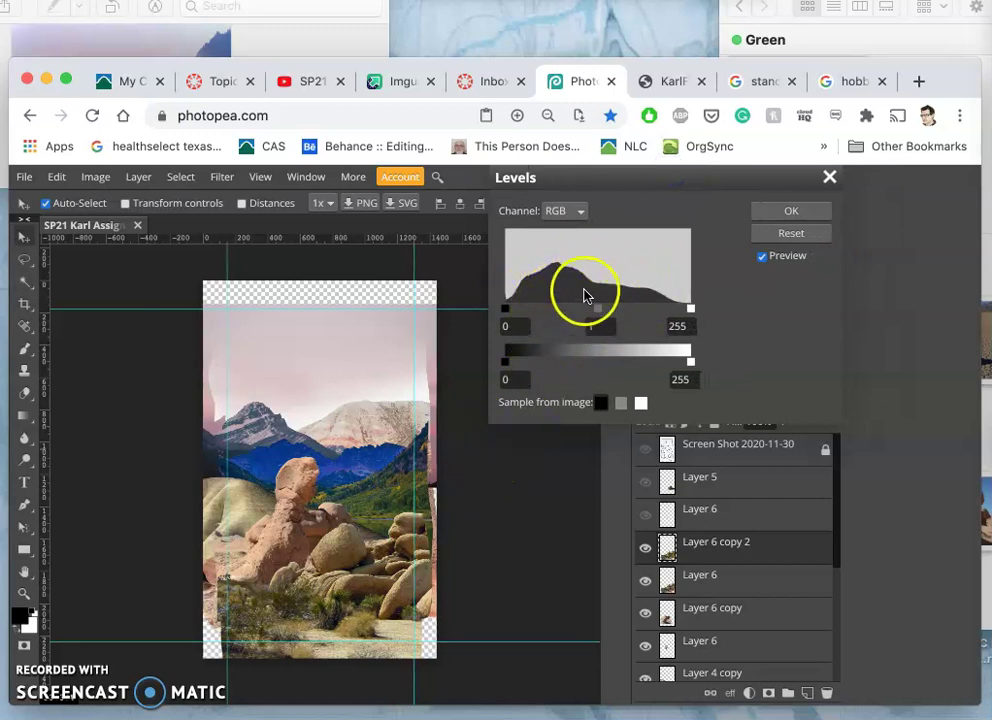
left_click(599, 315)
left_click(310, 40)
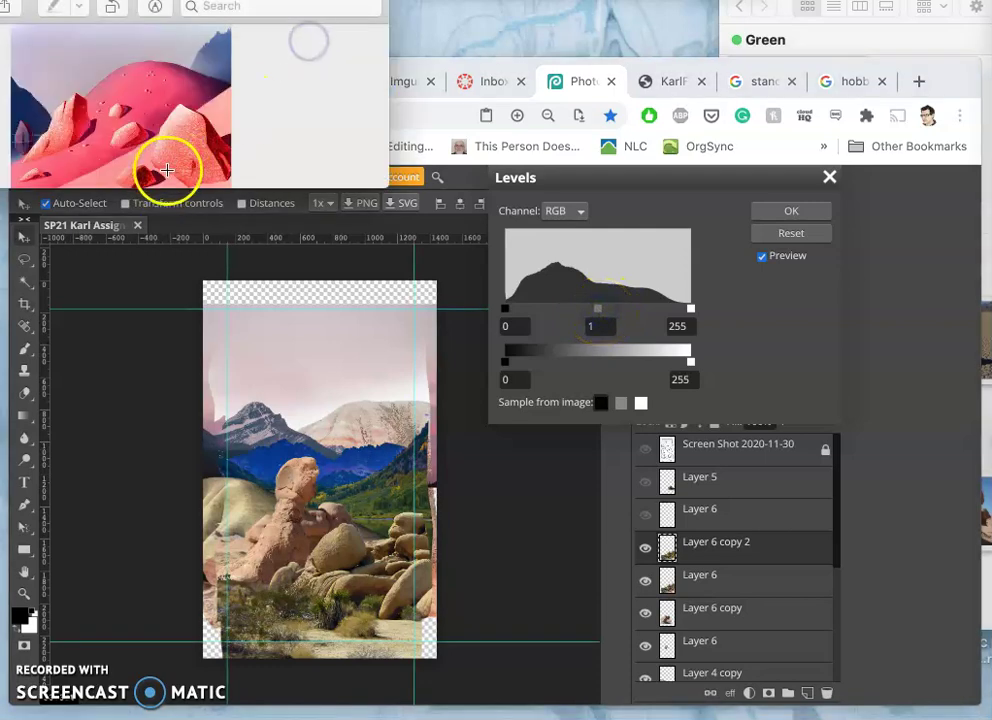
left_click(596, 314)
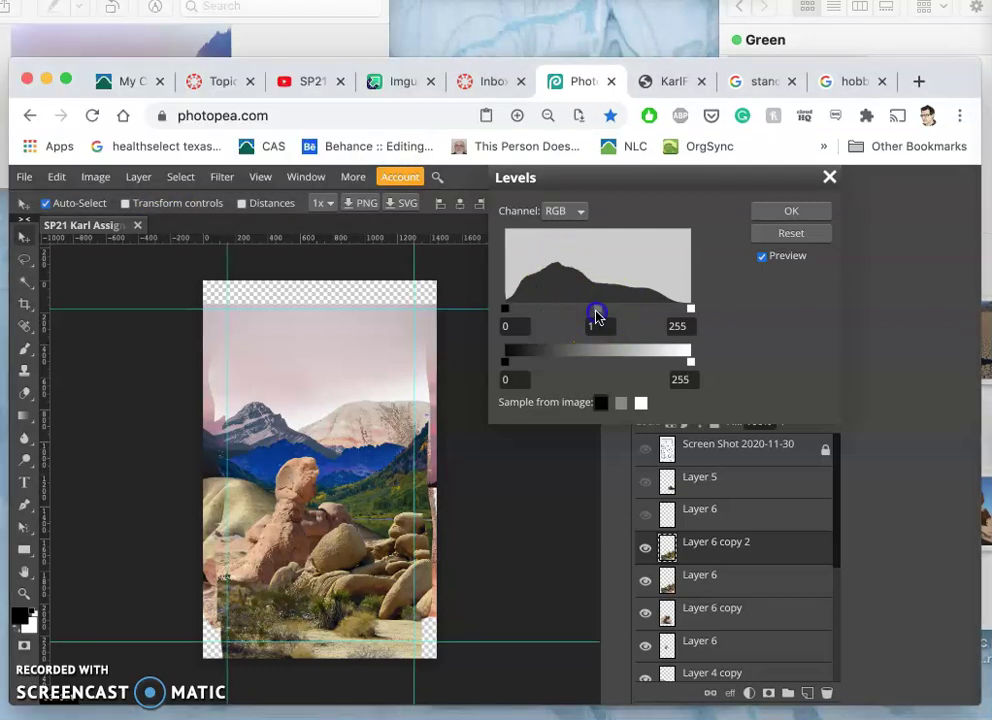
mouse_move(596, 314)
left_mouse_down()
mouse_move(578, 314)
mouse_move(586, 314)
left_mouse_up()
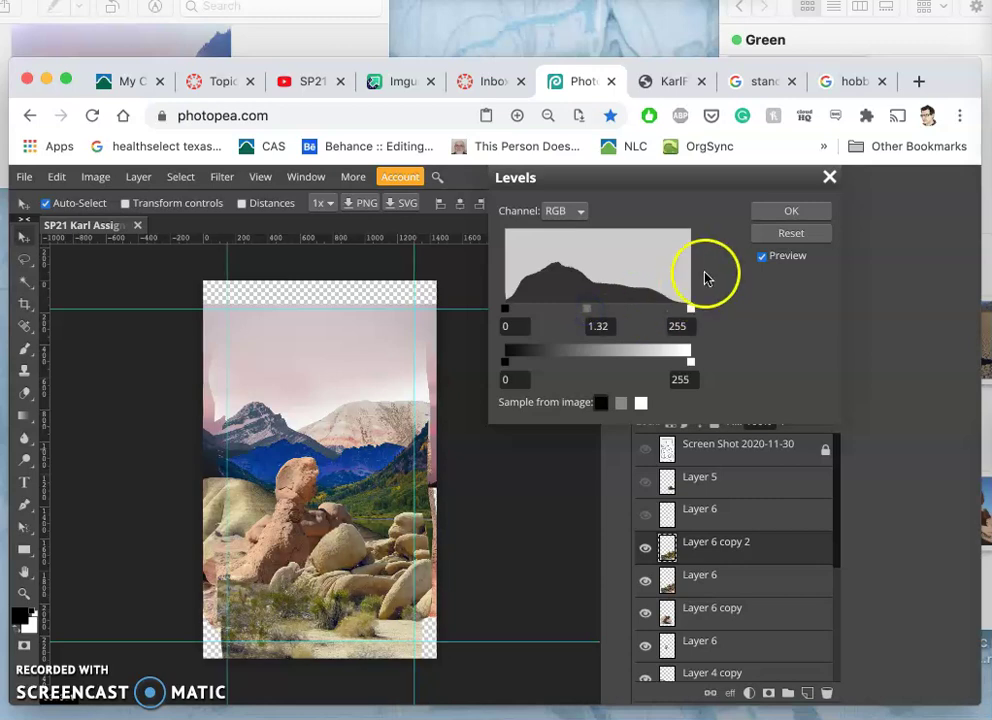
left_click(765, 216)
- Toggle the layers beneath Layer 6 copy 2 to check the overlap, and lock Layer 6 copy 2
left_click_drag(706, 547, 645, 622)
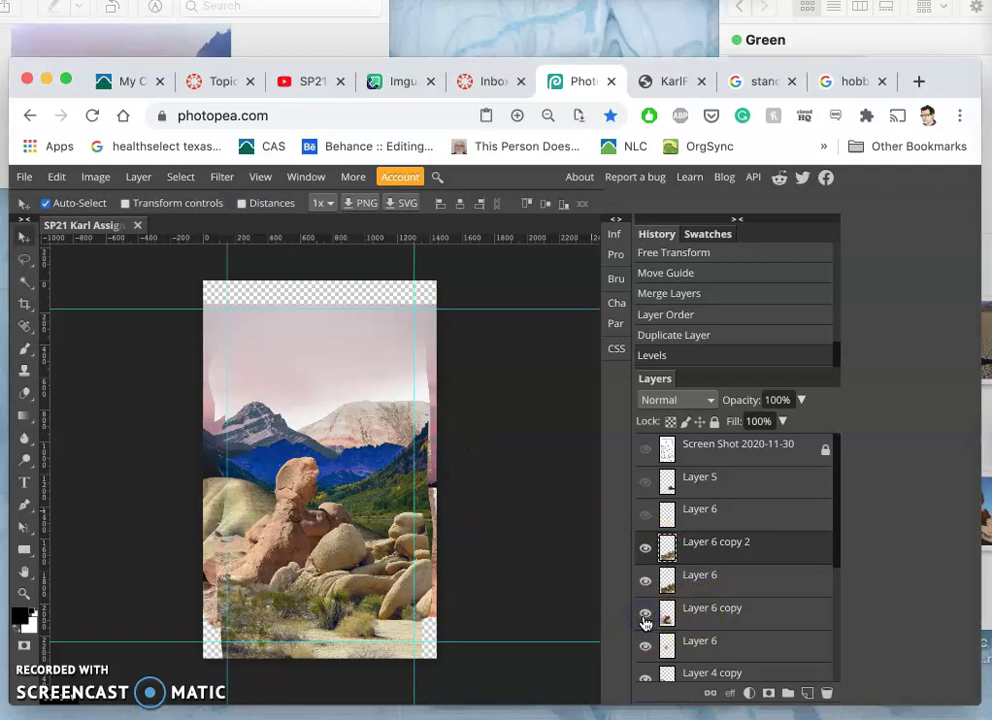
left_click(647, 582)
left_click(648, 582)
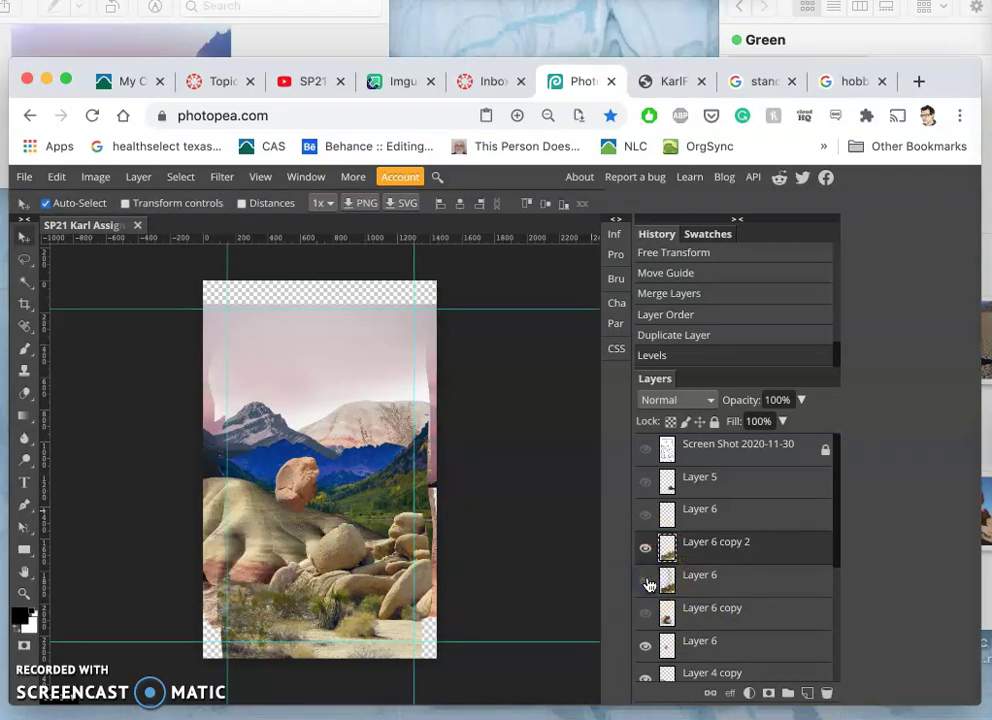
left_click_drag(648, 590, 650, 545)
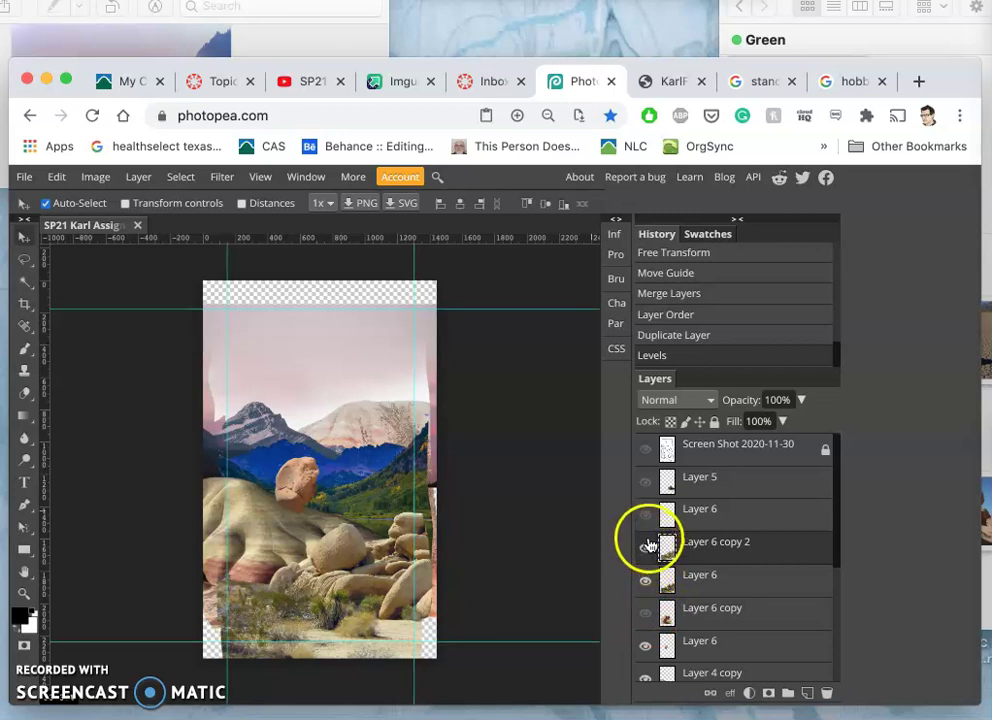
left_click(714, 421)
- Compare the foreground before and after the Levels adjustment by toggling Layer 6 copy 2 and the layers beneath it
left_click(648, 552)
left_click(646, 585)
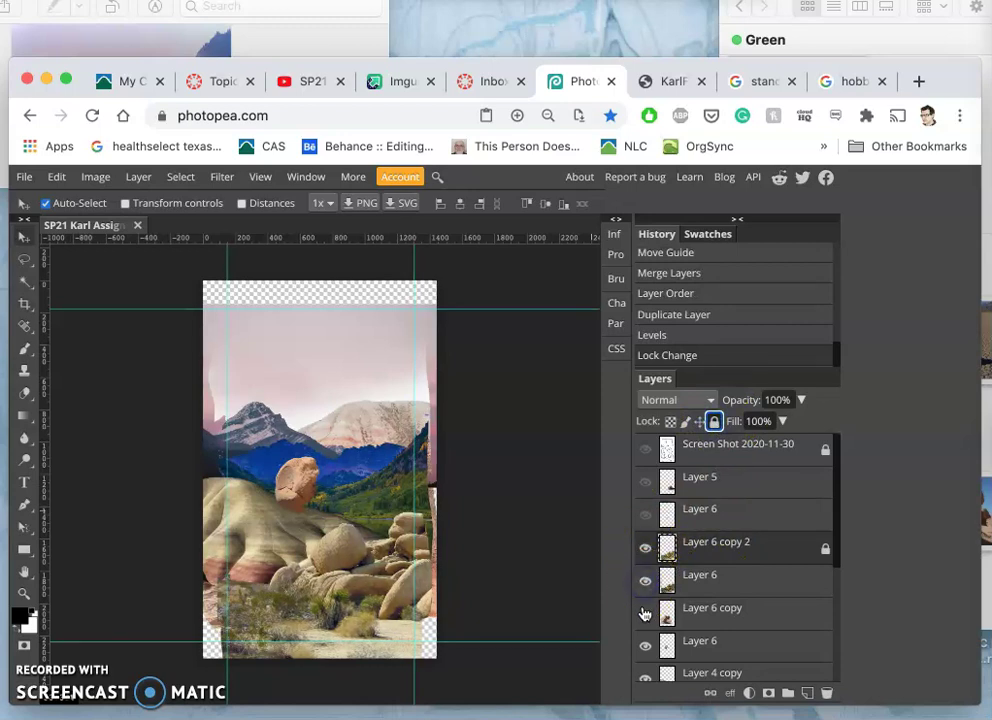
left_click(645, 615)
left_click(647, 585)
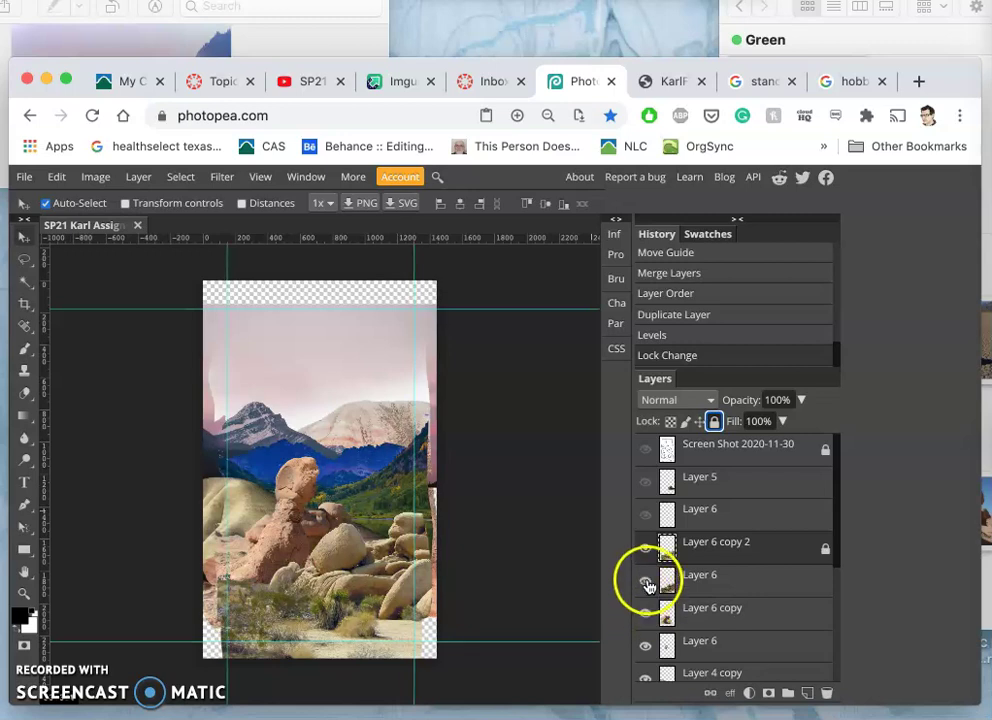
left_click(645, 612)
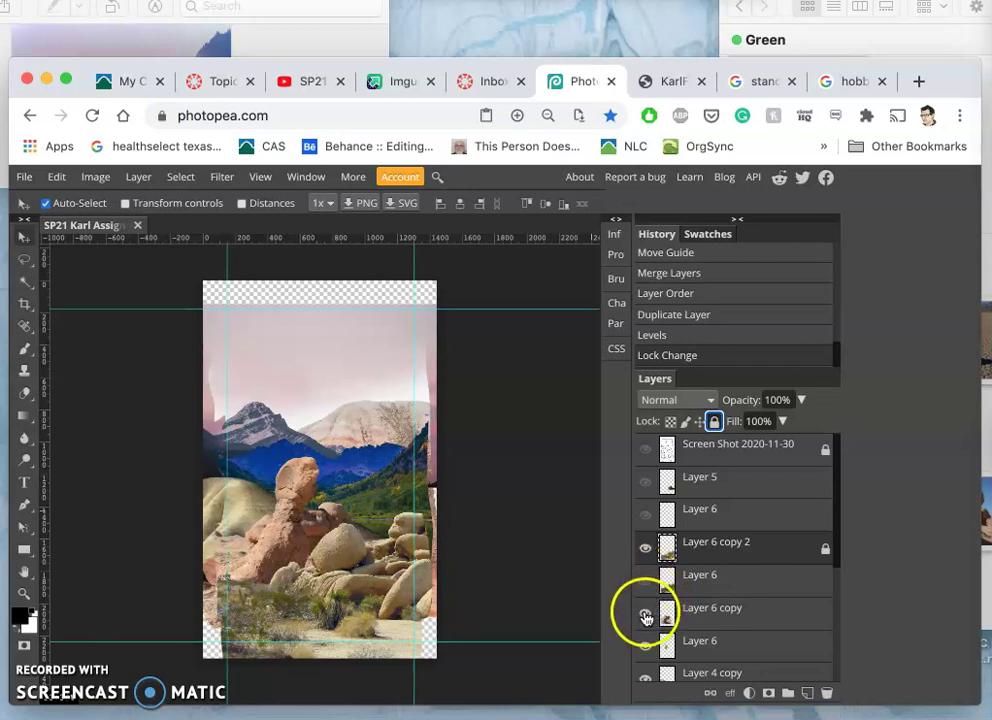
left_click(649, 585)
left_click(647, 548)
left_click(647, 548)
left_click(647, 549)
left_click(647, 550)
left_click(647, 550)
left_click(647, 550)
left_click(647, 550)
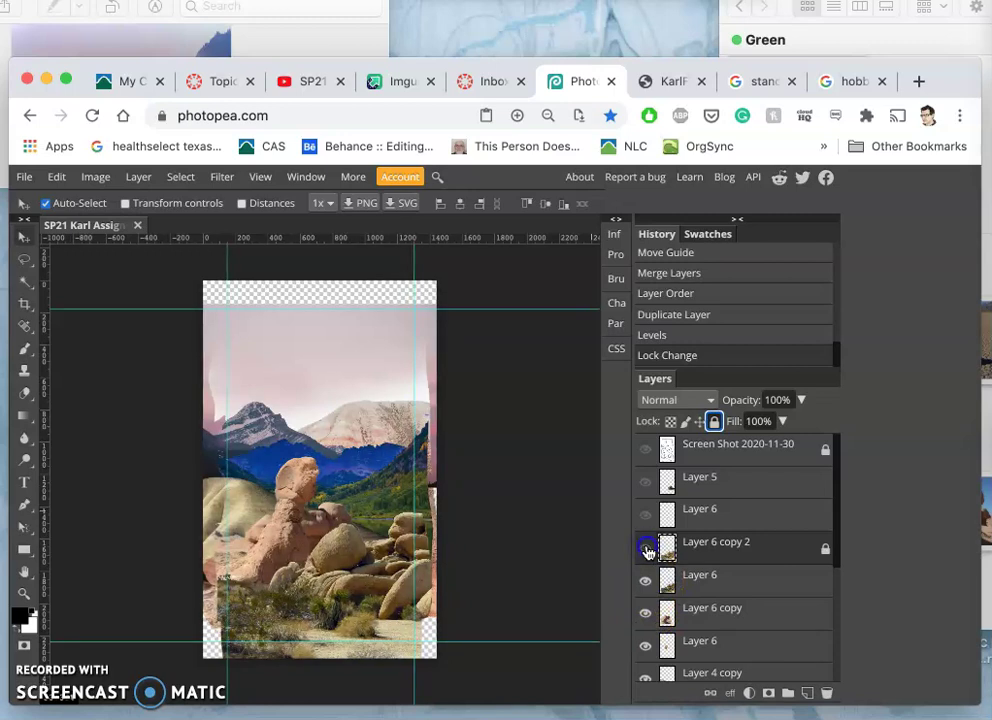
- Fully lock the original desert foreground Layer 6 directly beneath Layer 6 copy 2
left_click(675, 578)
left_click(726, 458)
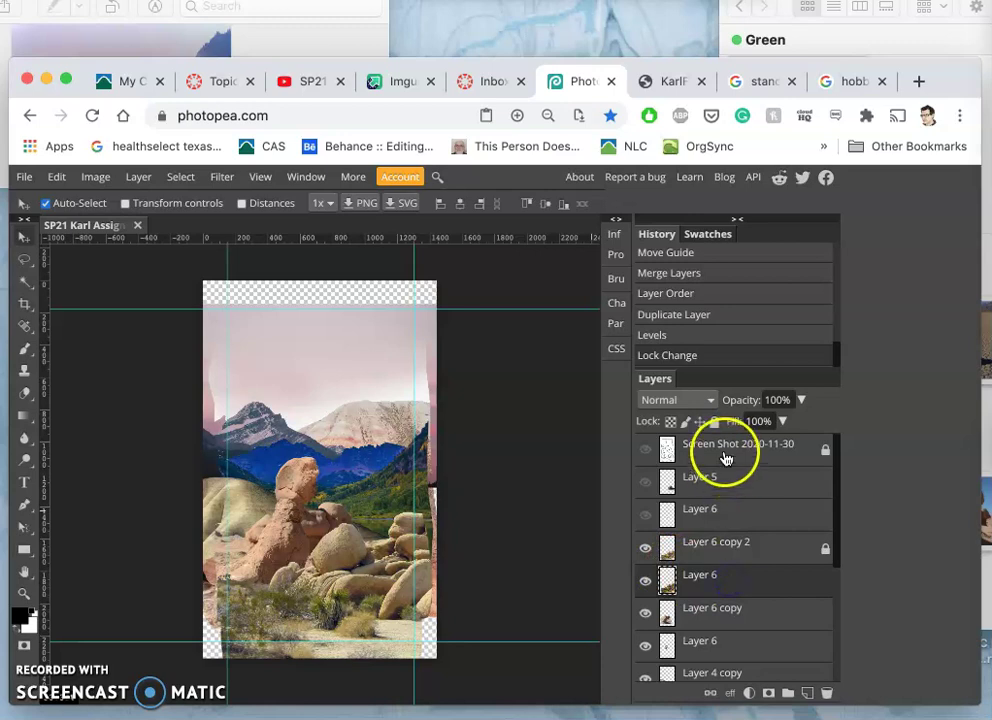
left_click(714, 421)
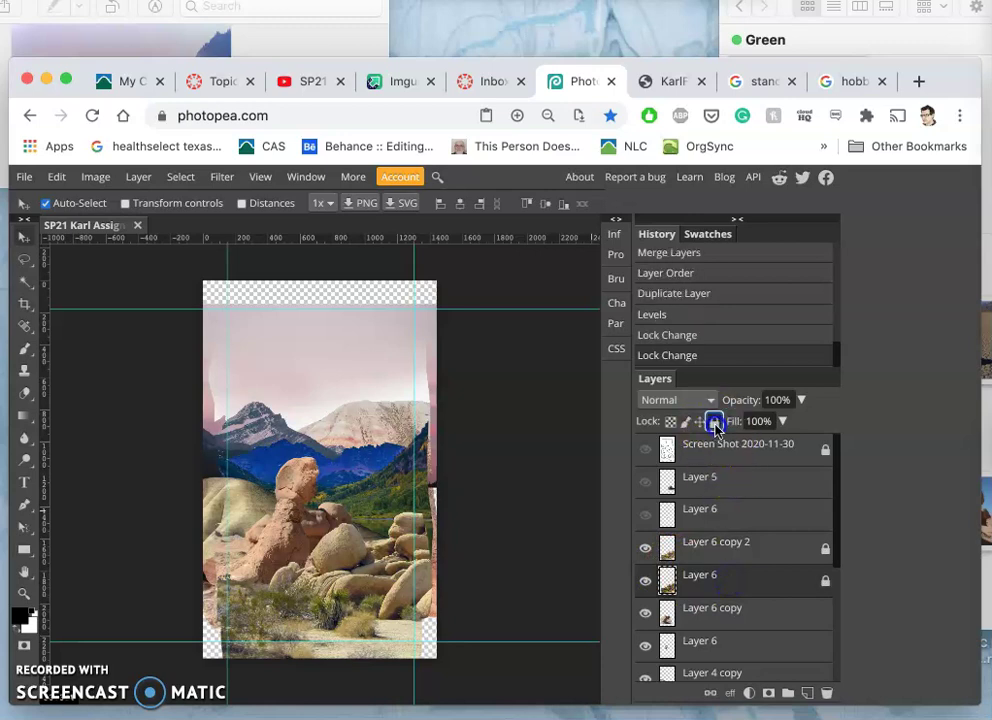
- Check the rock formation on Layer 6 copy, and merge it with the Layer 6 directly beneath it
left_click(644, 612)
left_click(644, 612)
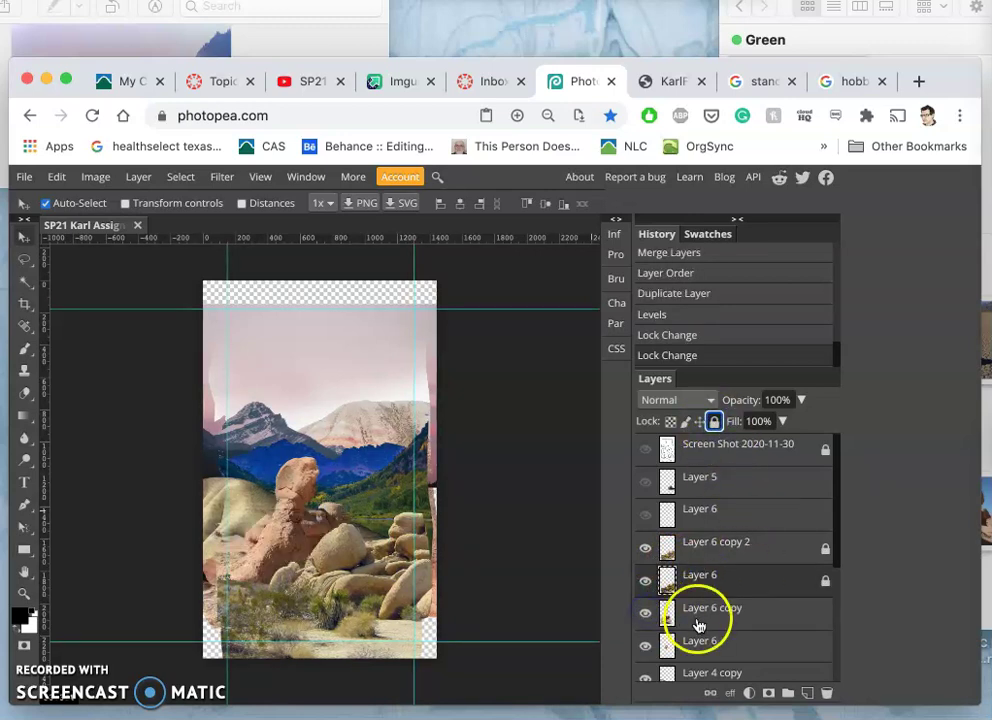
scroll(700, 625, "down", 2)
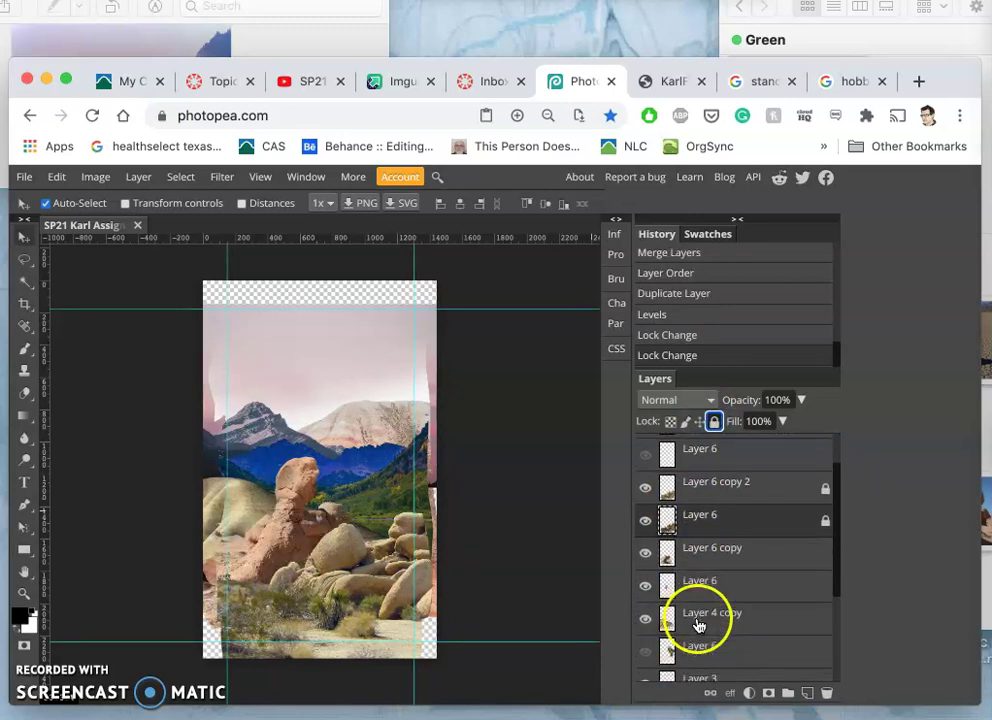
left_click(695, 551)
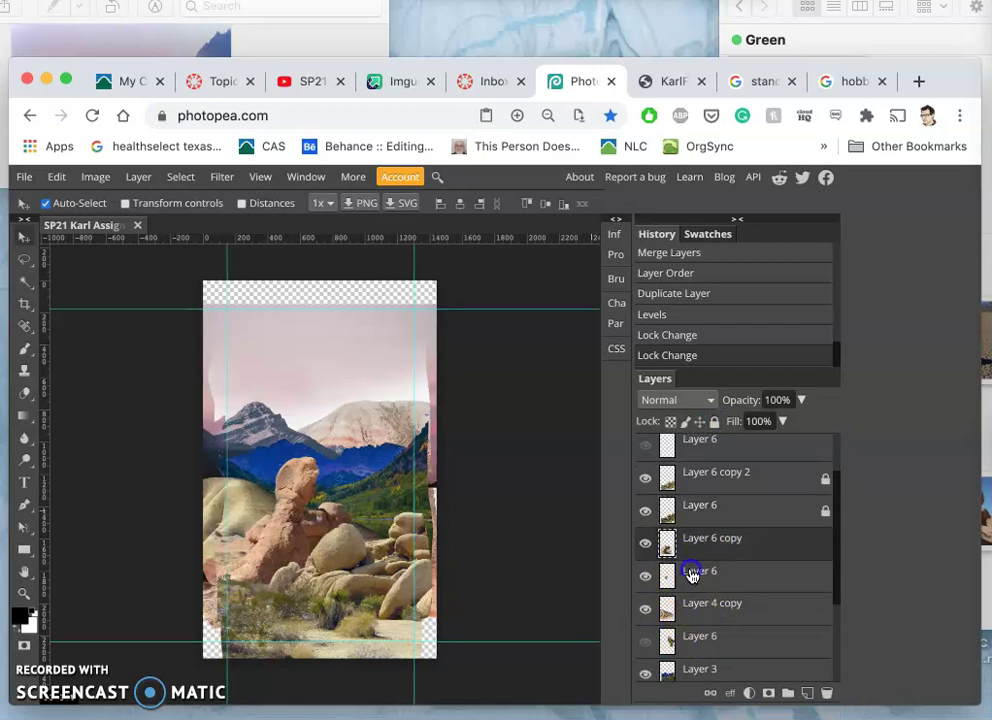
left_click(691, 576)
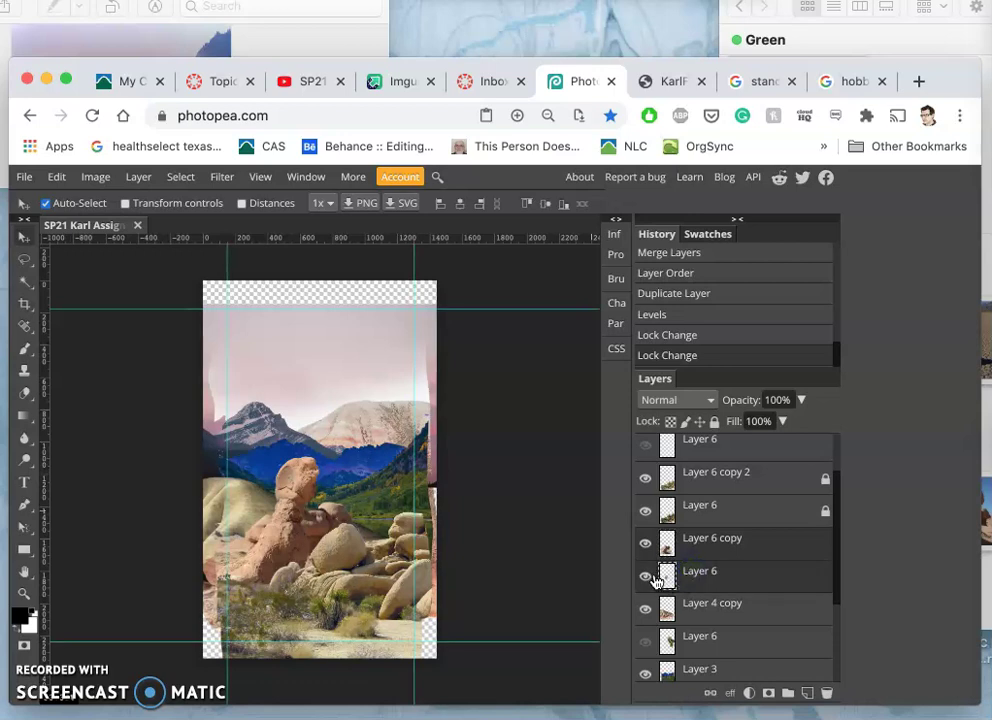
left_click(139, 183)
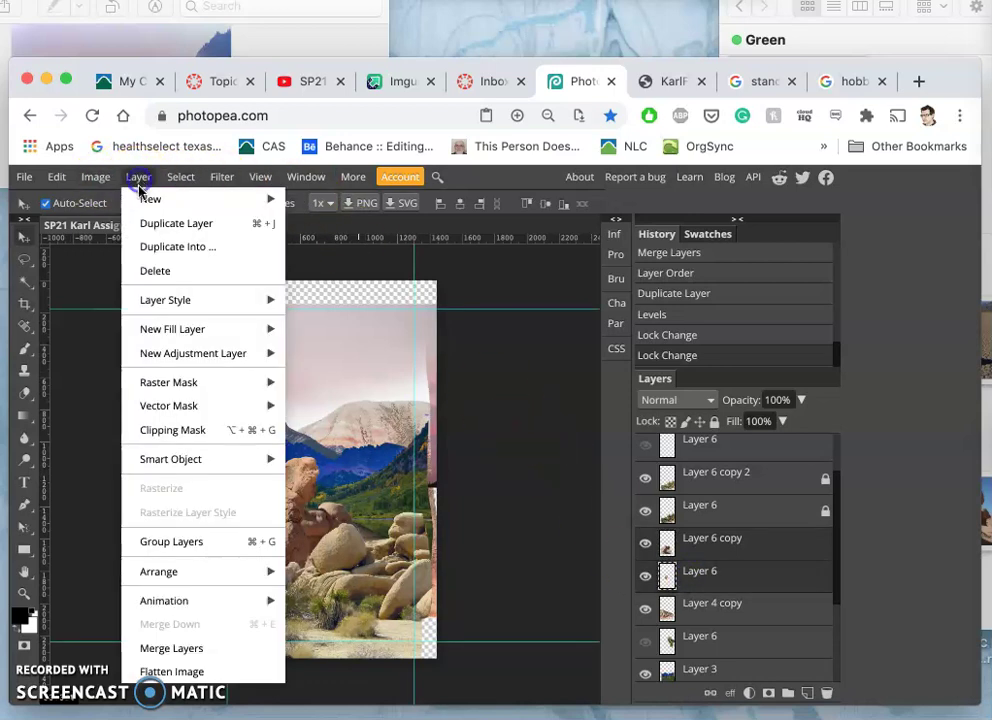
left_click(177, 646)
- Check the merged rock formation layer by toggling its visibility, duplicate it, and lock the original beneath the duplicate
left_click(645, 543)
left_click(645, 543)
left_click(645, 545)
left_click(643, 545)
left_click(675, 547)
left_click(230, 225)
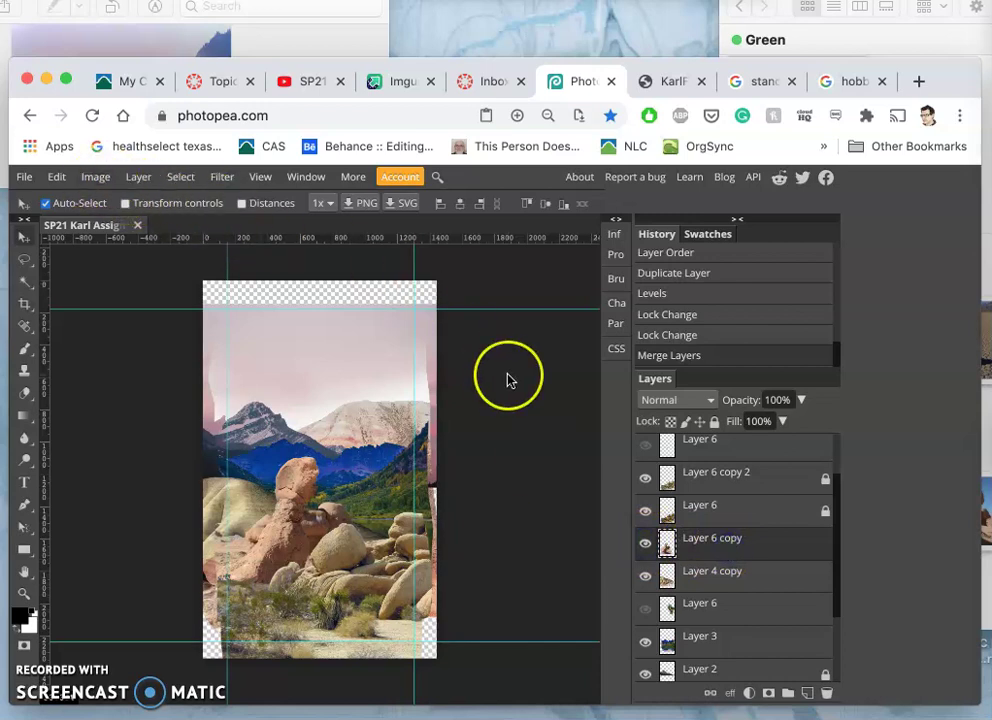
key("ctrl+j")
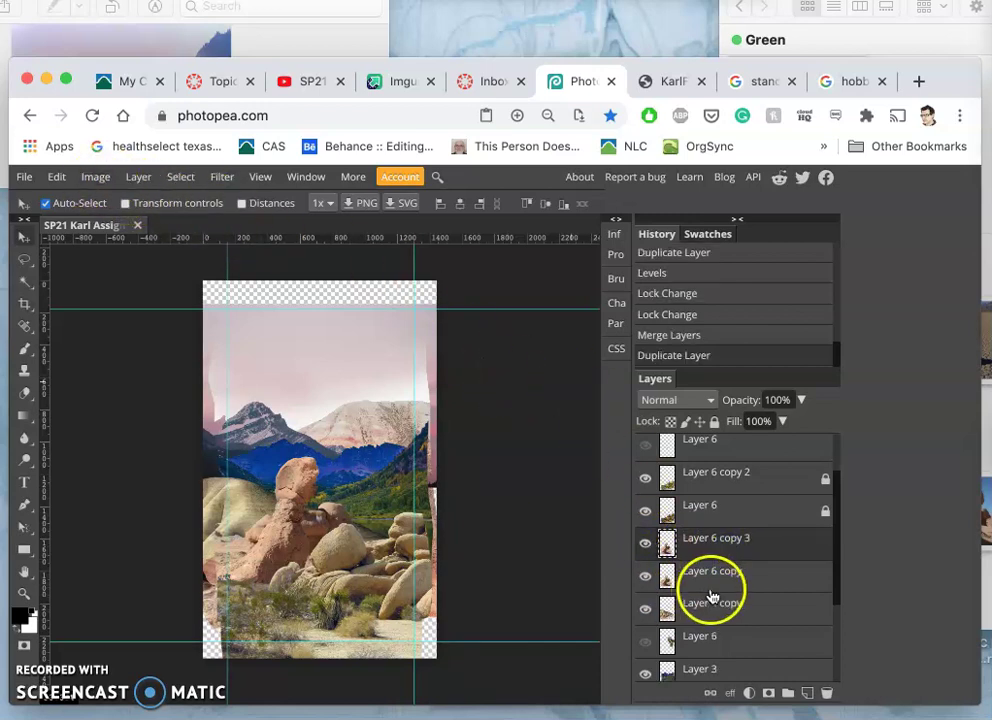
left_click(743, 577)
left_click(714, 421)
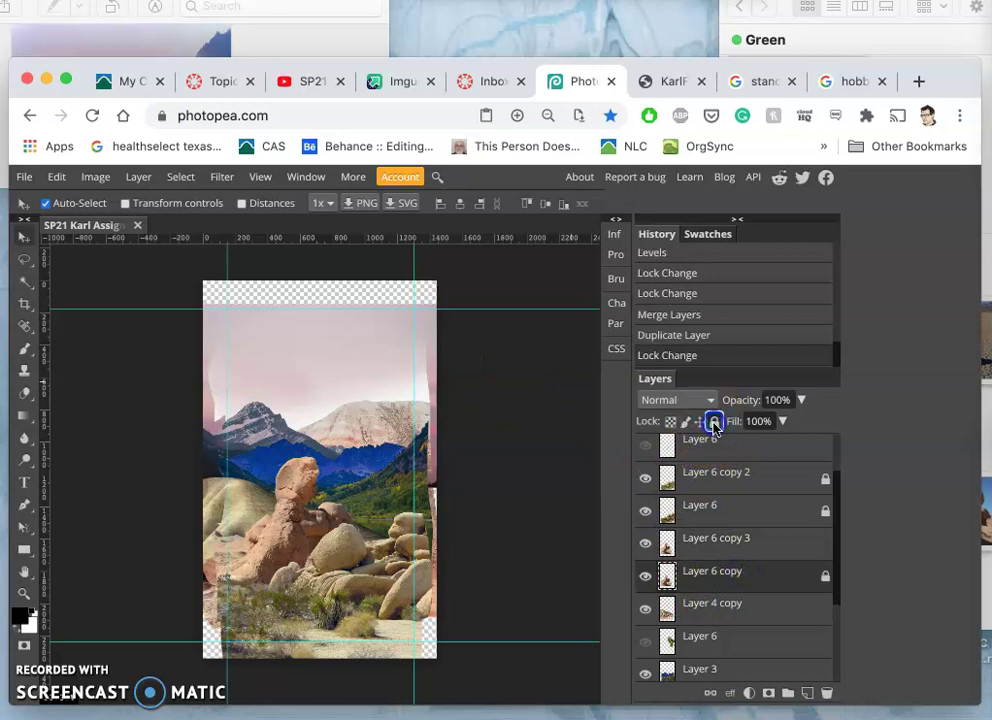
- Apply Levels to the duplicated rock formation, Layer 6 copy 3, darkening its midtones to about 0.75
left_click(749, 550)
left_click(100, 177)
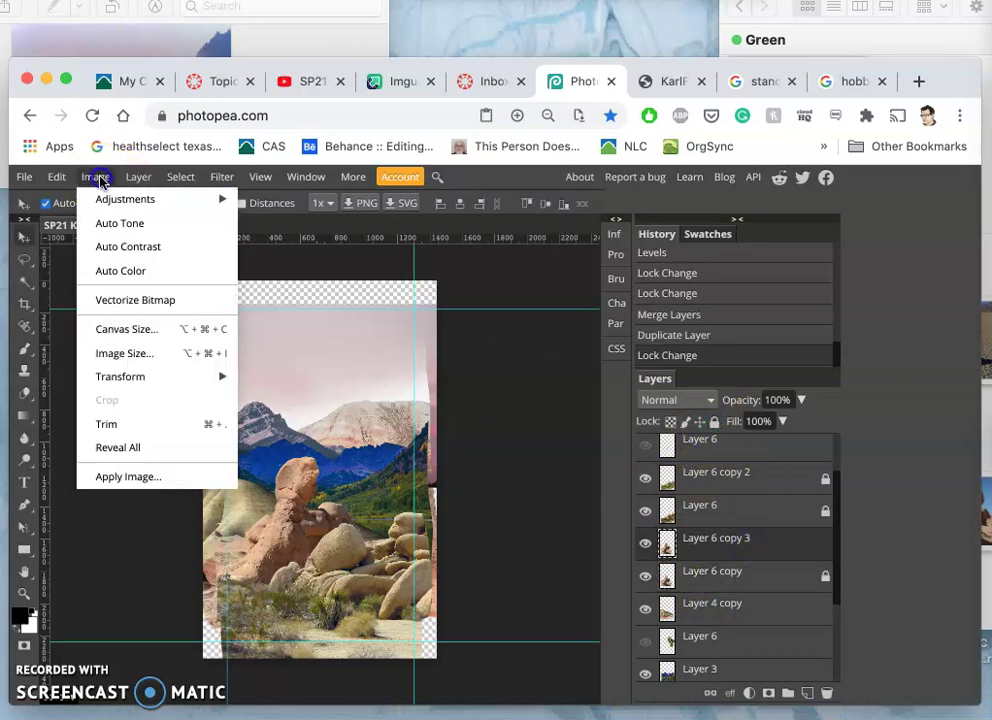
mouse_move(107, 202)
left_click(297, 230)
left_click(543, 356)
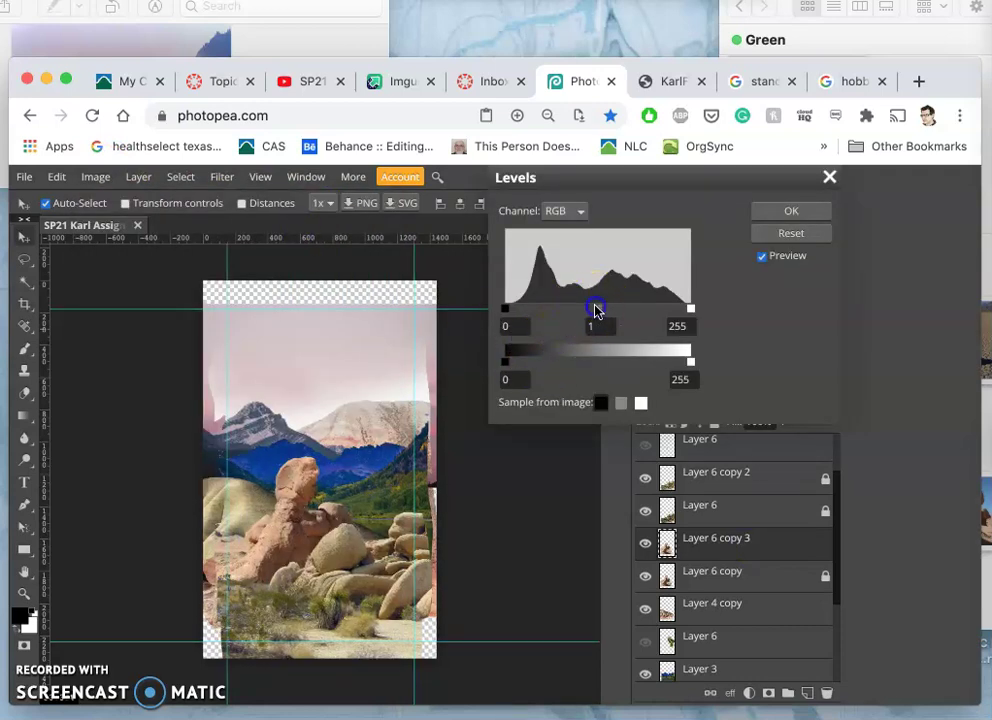
left_click_drag(605, 310, 607, 311)
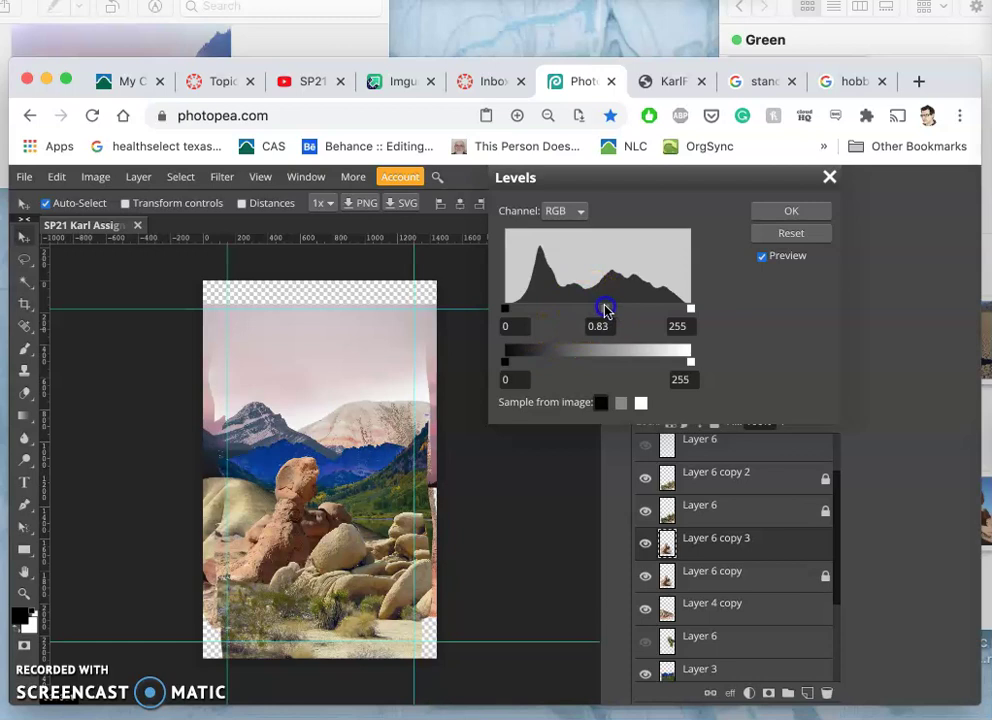
mouse_move(595, 311)
left_mouse_down()
mouse_move(581, 311)
mouse_move(597, 313)
left_mouse_up()
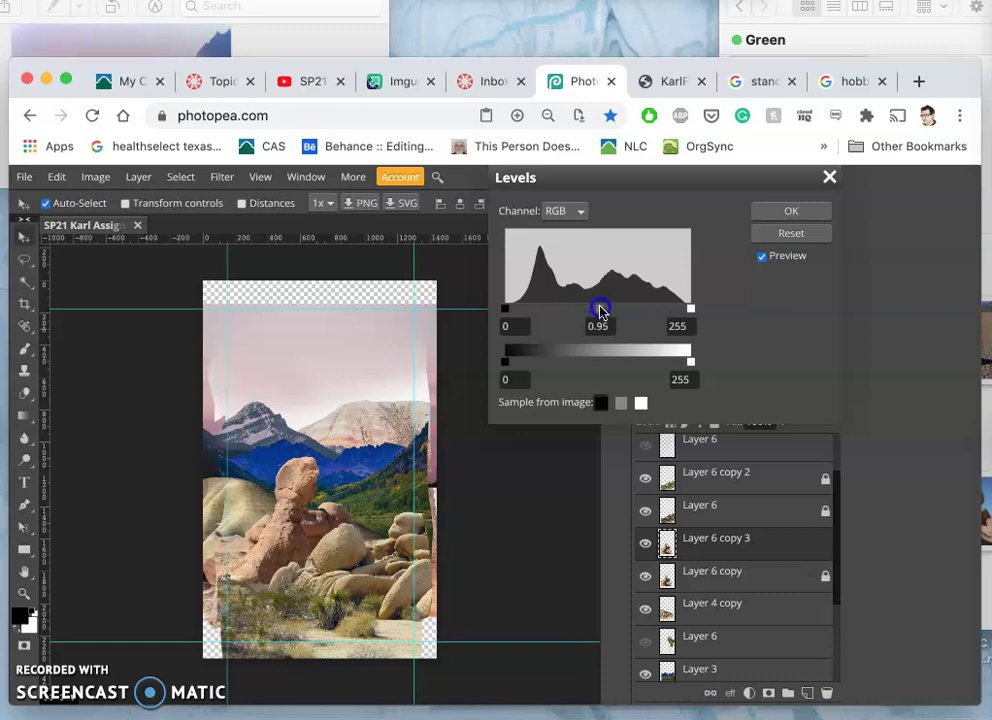
mouse_move(621, 309)
left_mouse_down()
mouse_move(635, 306)
mouse_move(600, 314)
mouse_move(614, 315)
left_mouse_up()
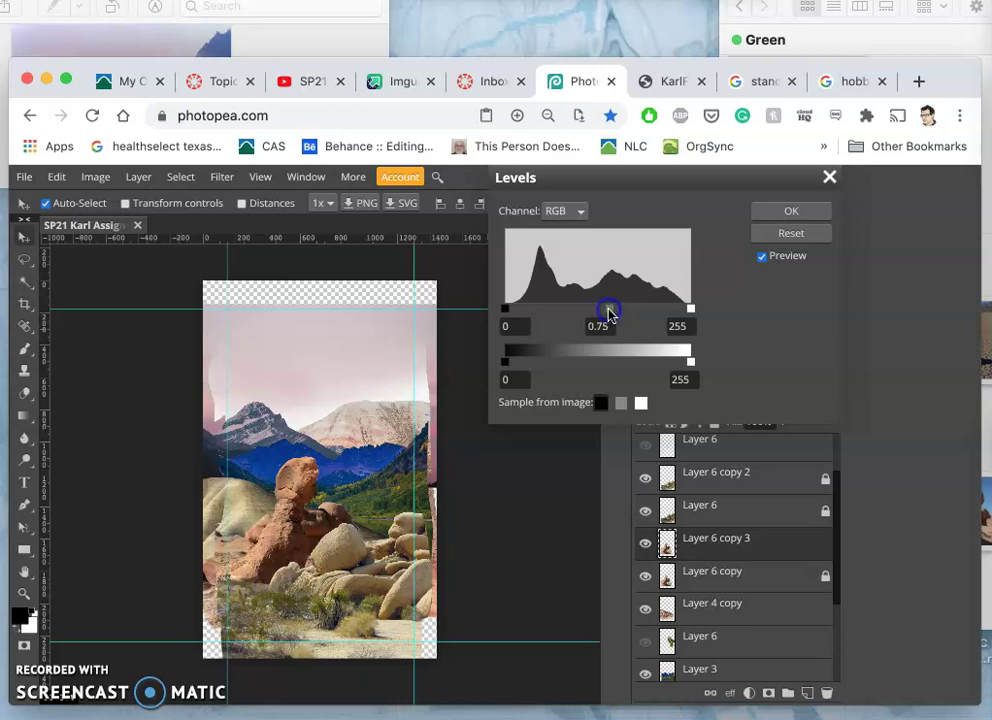
left_click(770, 212)
- Compare the rock formation before and after Levels by toggling Layer 6 copy 3, and check it against the reference image
left_click(646, 545)
left_click(646, 545)
left_click(646, 545)
left_click(646, 545)
left_click(646, 545)
left_click(646, 545)
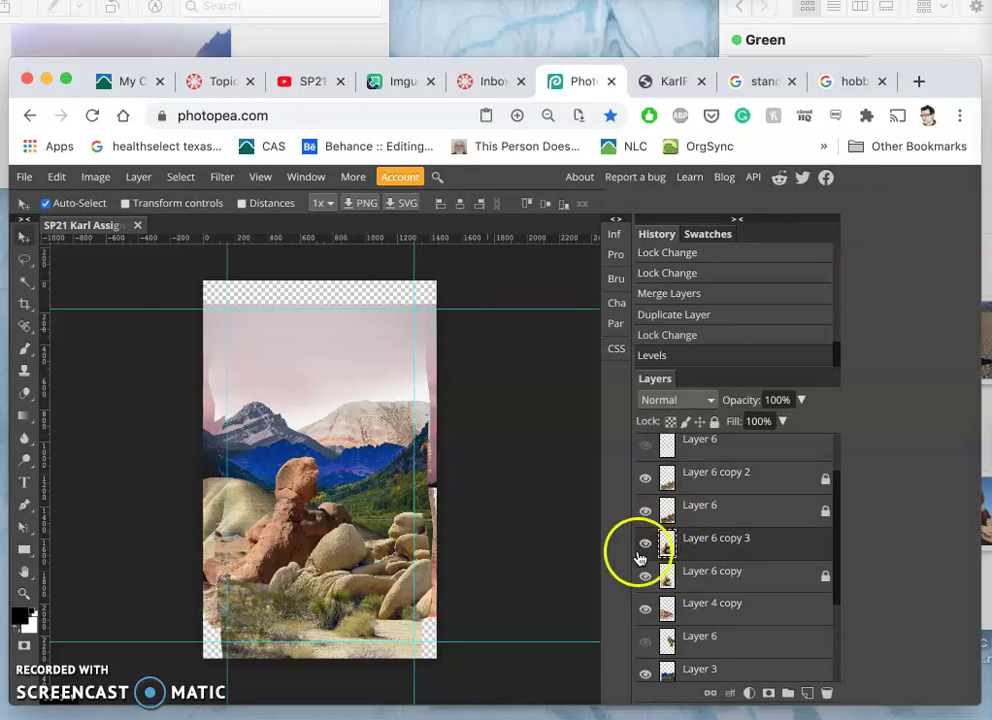
left_click(296, 52)
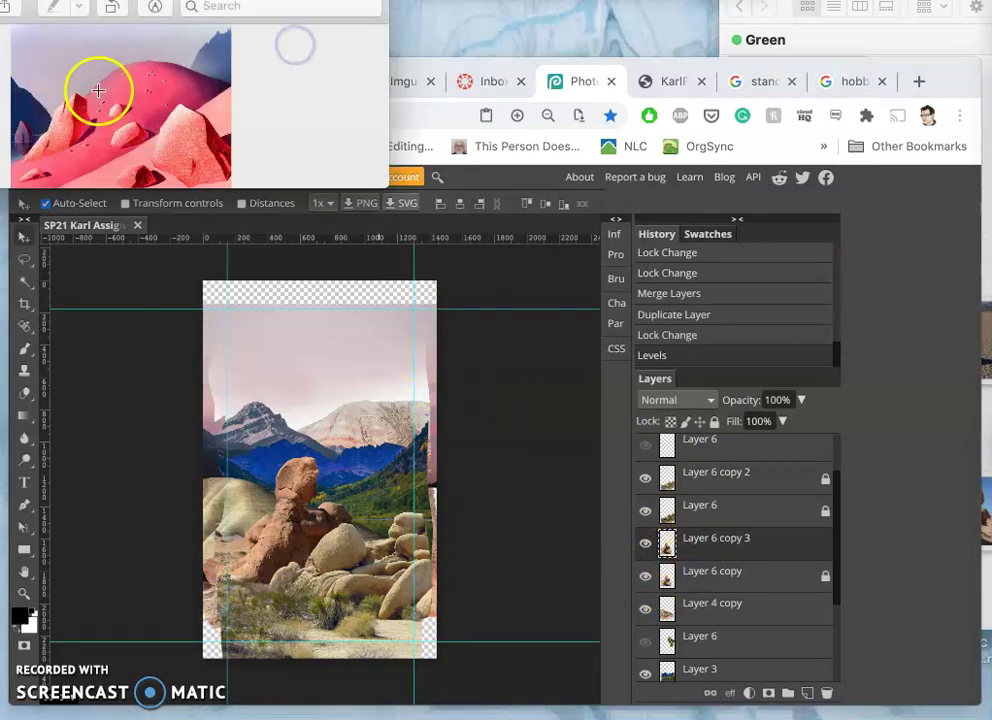
left_click(492, 283)
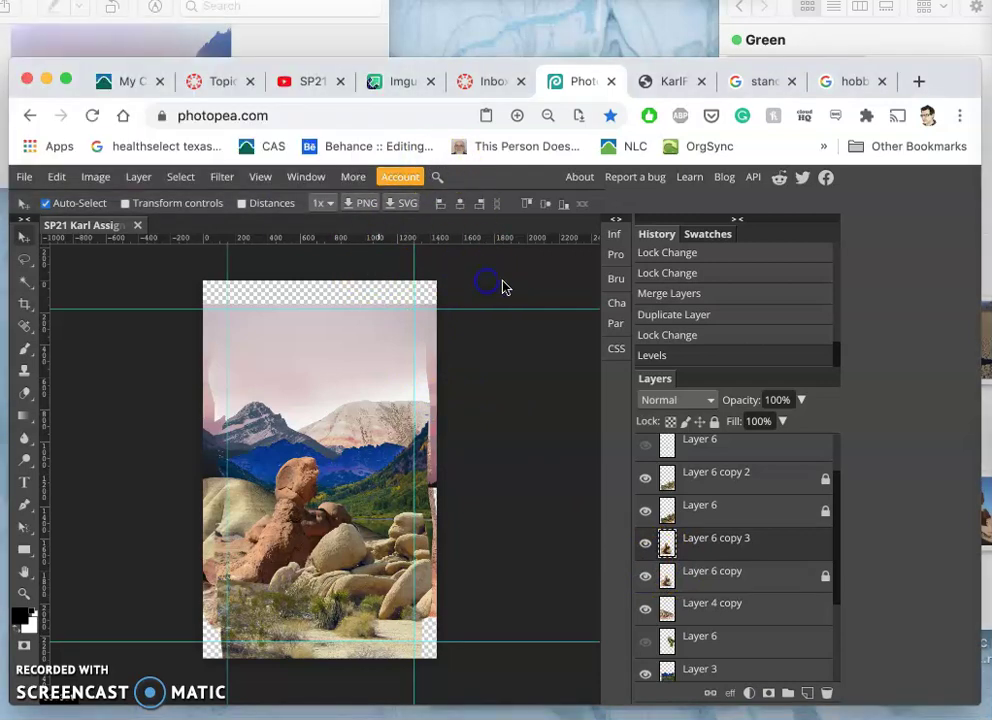
- Duplicate Layer 4 copy and fully lock the original beneath the duplicate
left_click(706, 615)
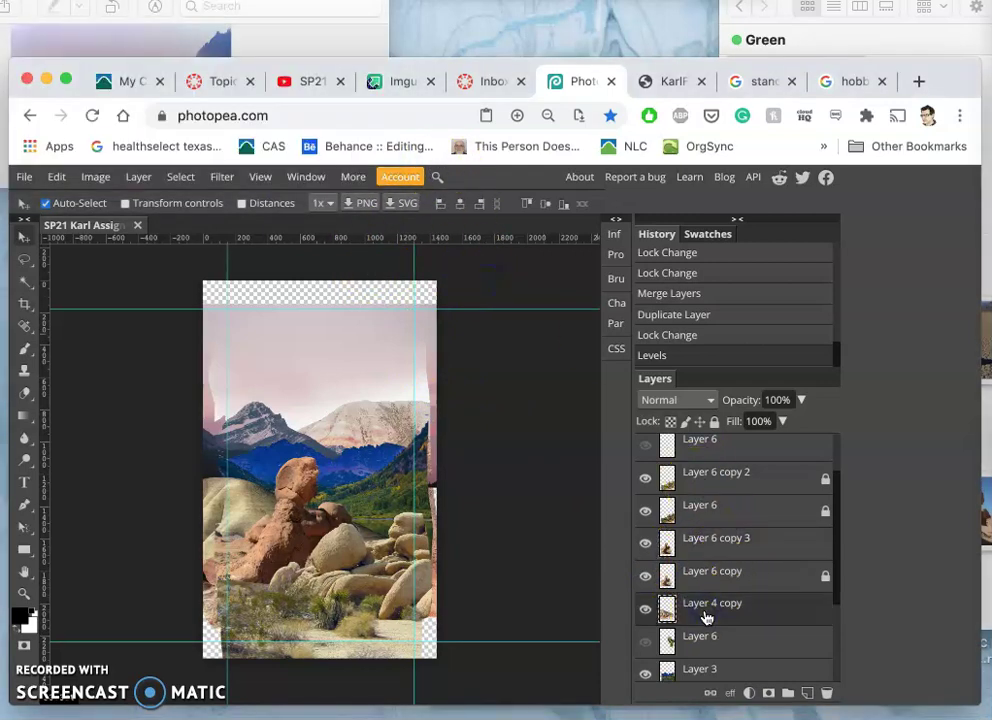
key("super+j")
left_click(768, 638)
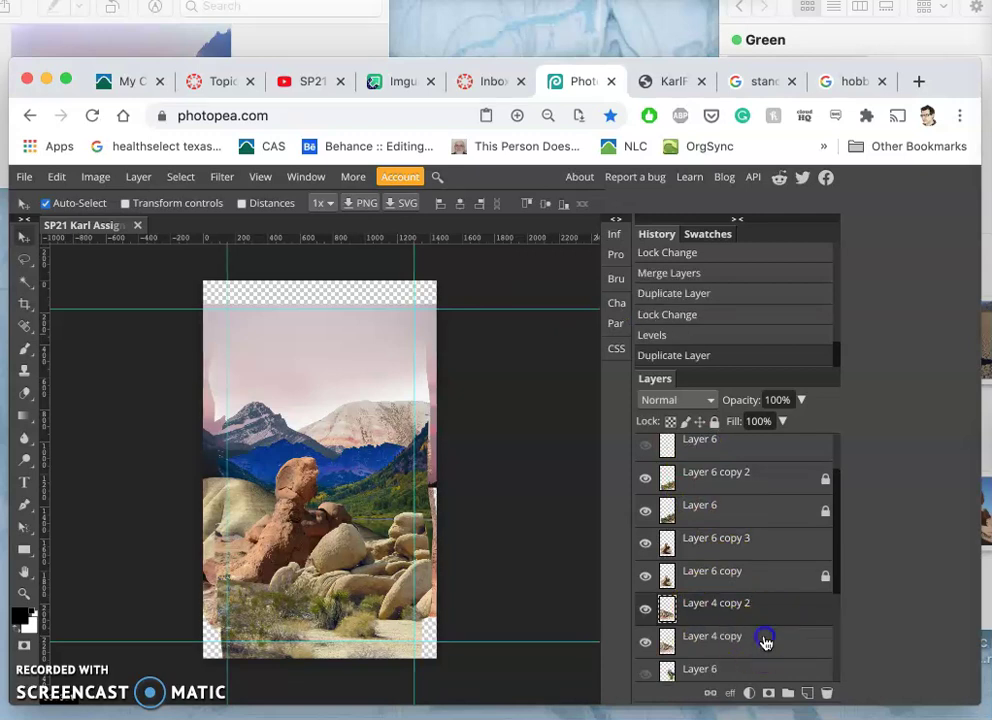
left_click(714, 421)
- Apply Levels to Layer 4 copy 2 with midtones at 0.83 and the output range set to 13–220
left_click(760, 612)
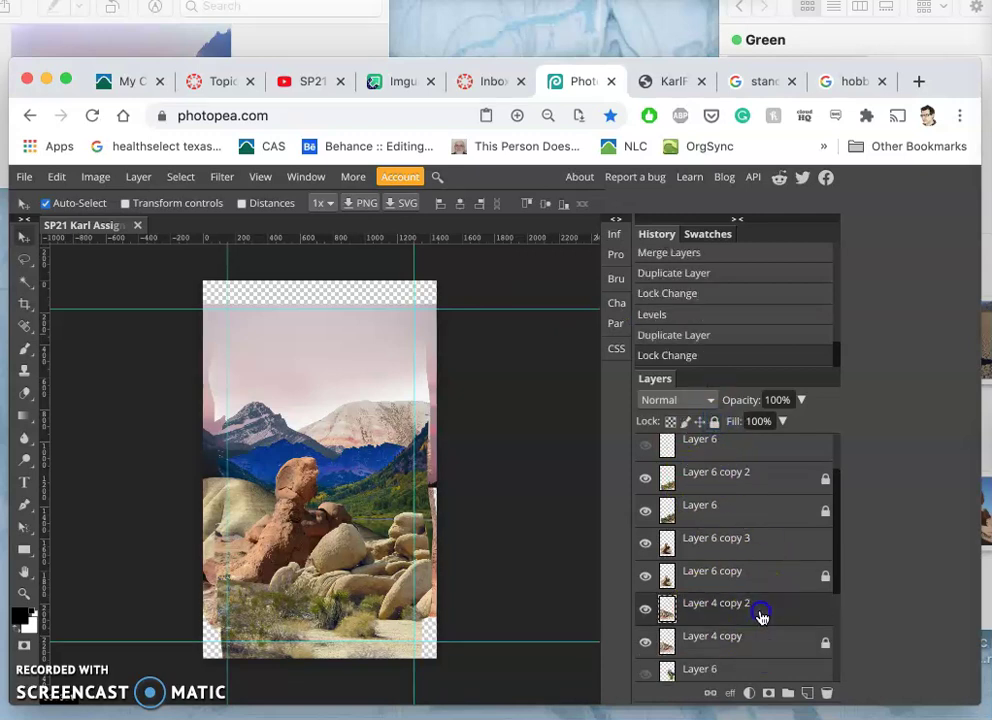
left_click(96, 177)
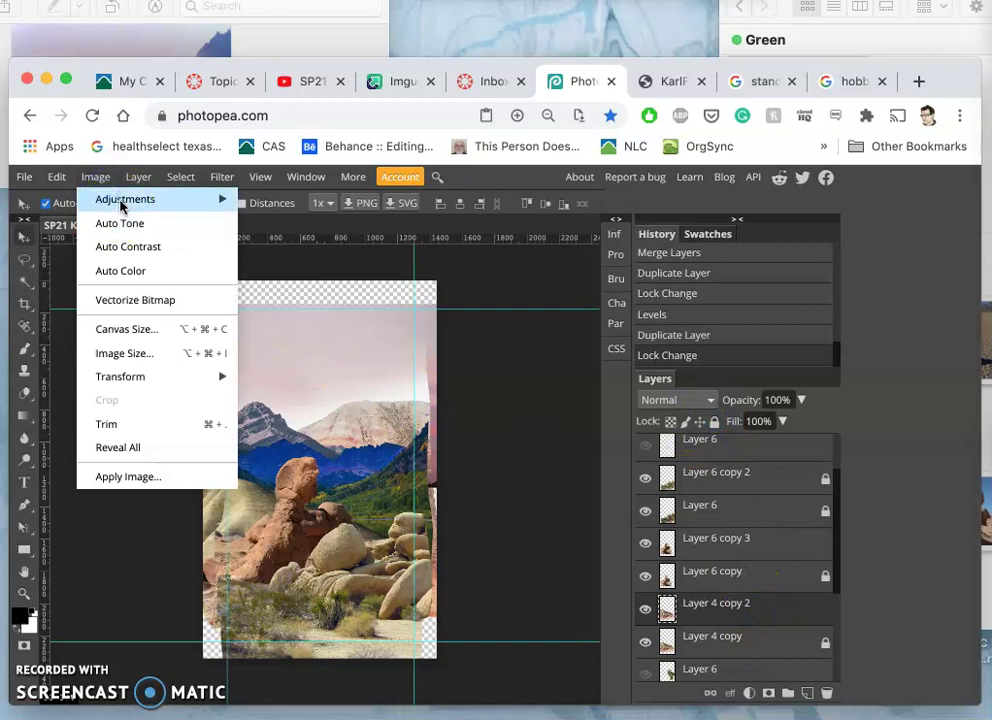
mouse_move(120, 202)
left_click(280, 223)
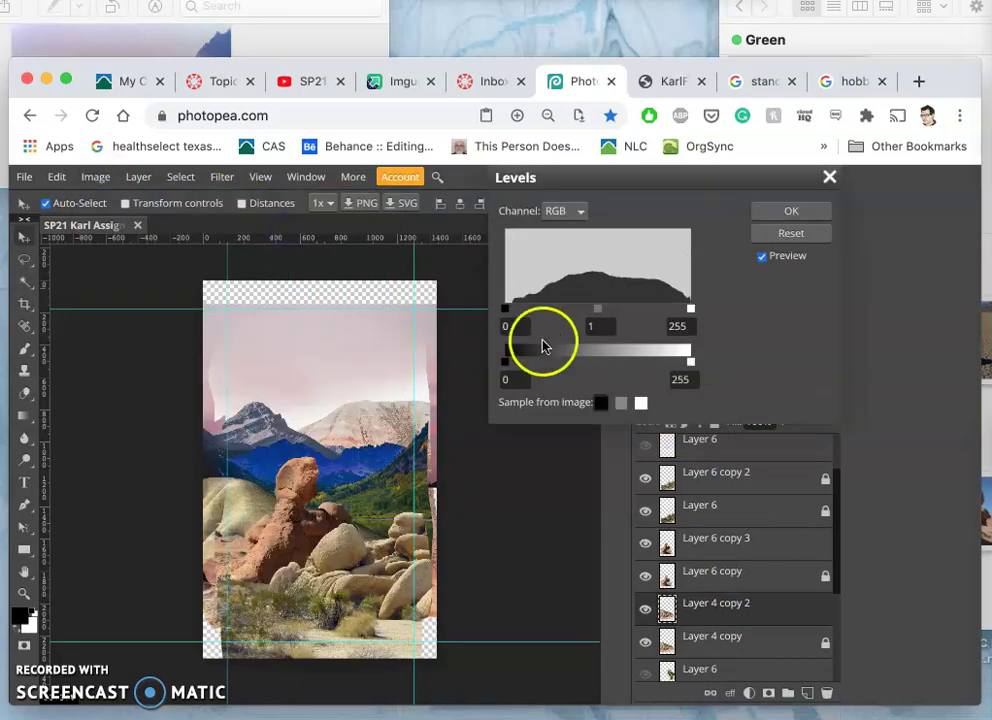
mouse_move(595, 311)
left_mouse_down()
mouse_move(632, 318)
mouse_move(578, 319)
mouse_move(602, 318)
left_mouse_up()
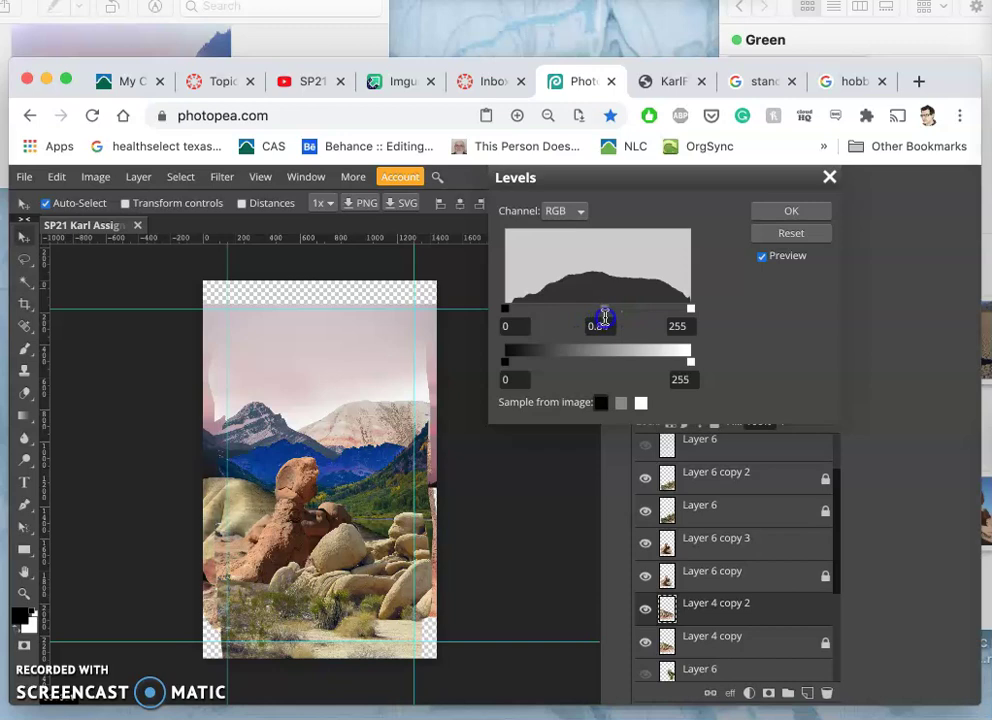
left_click_drag(512, 364, 514, 367)
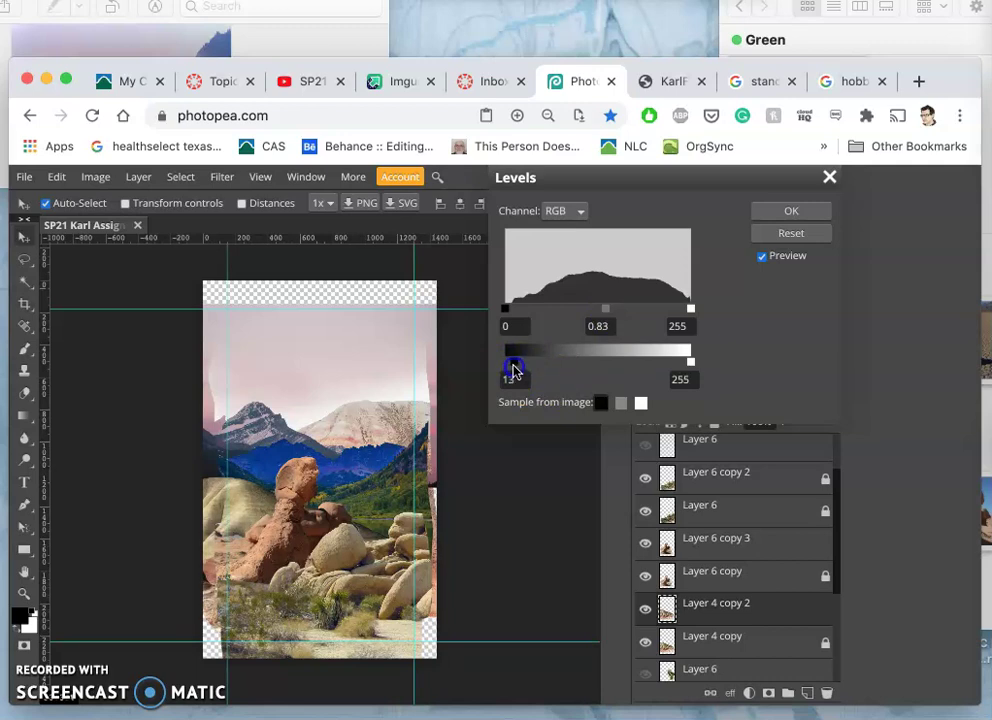
left_click(512, 364)
left_click(682, 360)
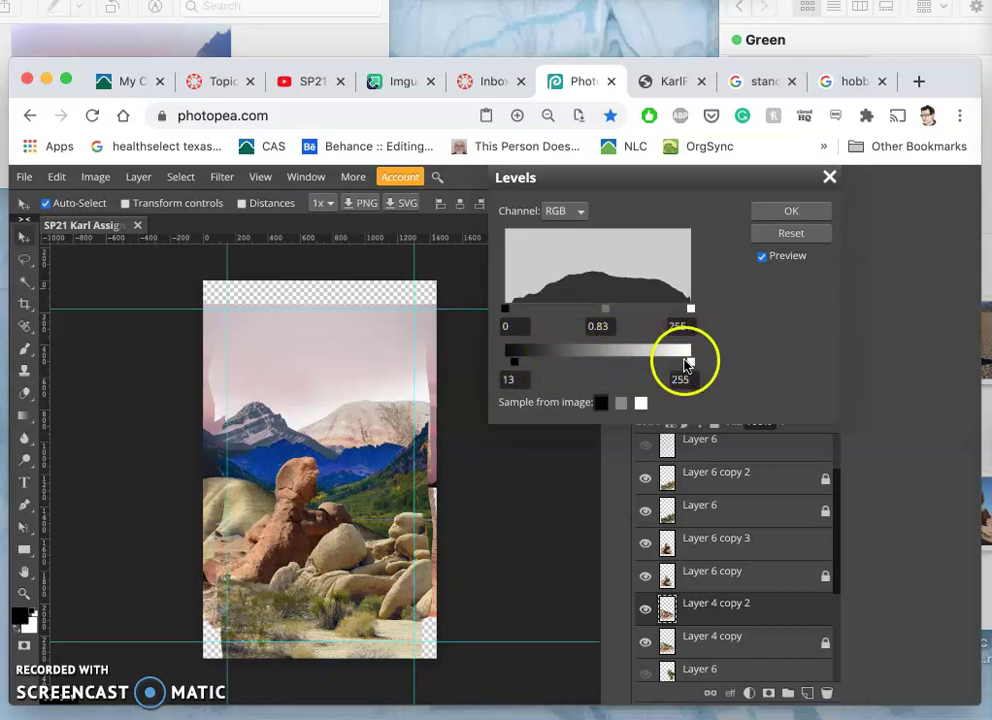
left_click(688, 364)
left_click_drag(675, 363, 665, 363)
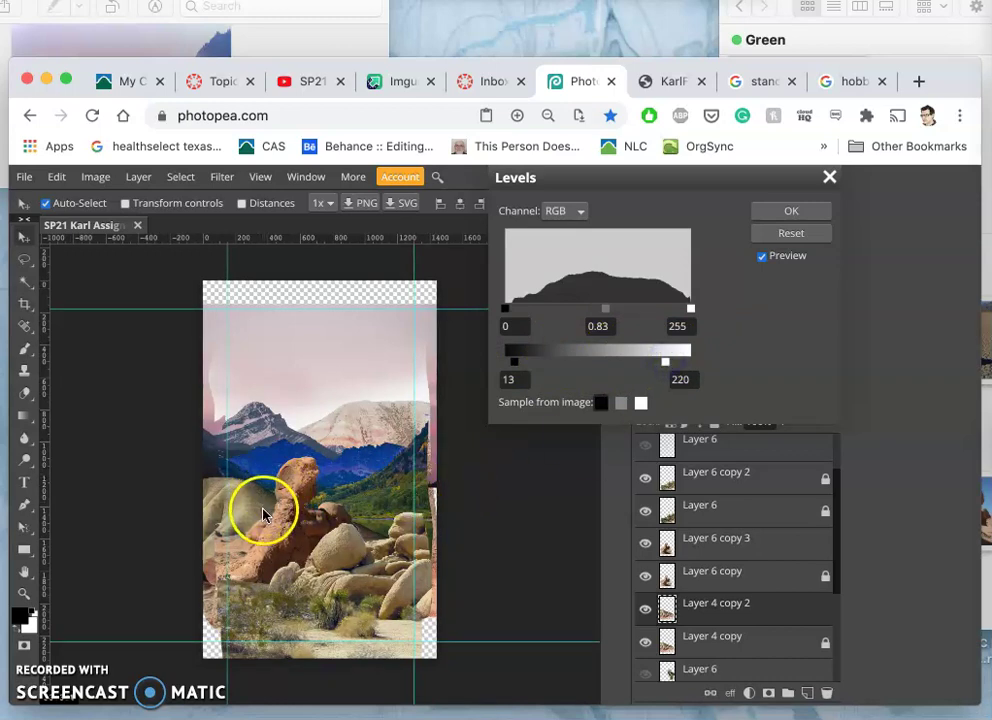
left_click(791, 211)
- Compare the pale rock hills before and after the Levels adjustment by toggling the visibility of Layer 4 copy 2
left_click(645, 612)
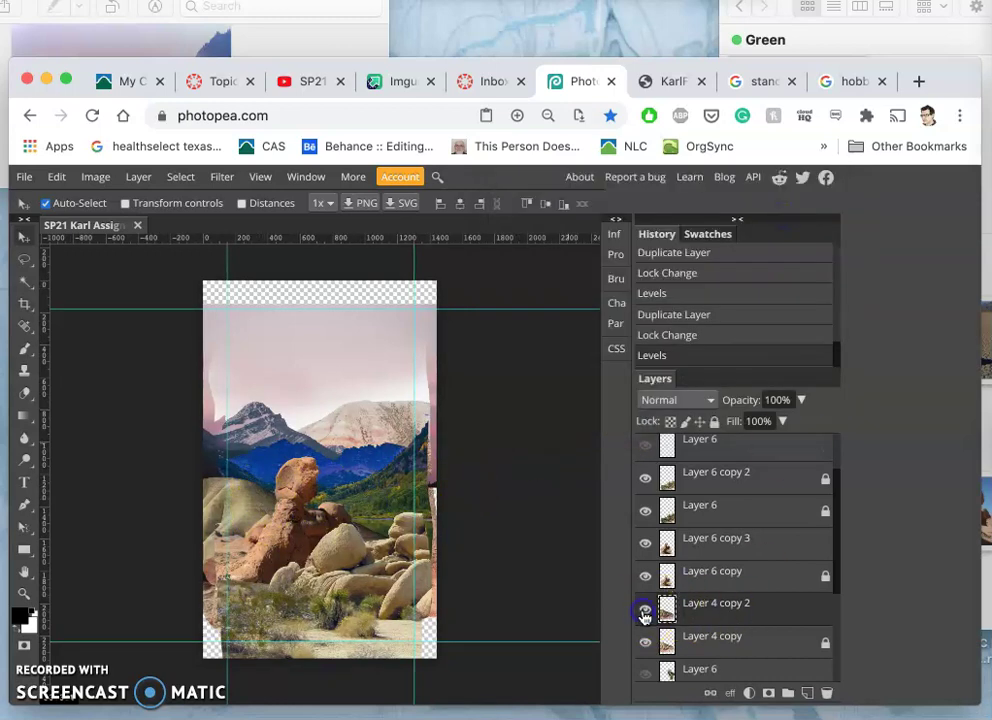
left_click(645, 612)
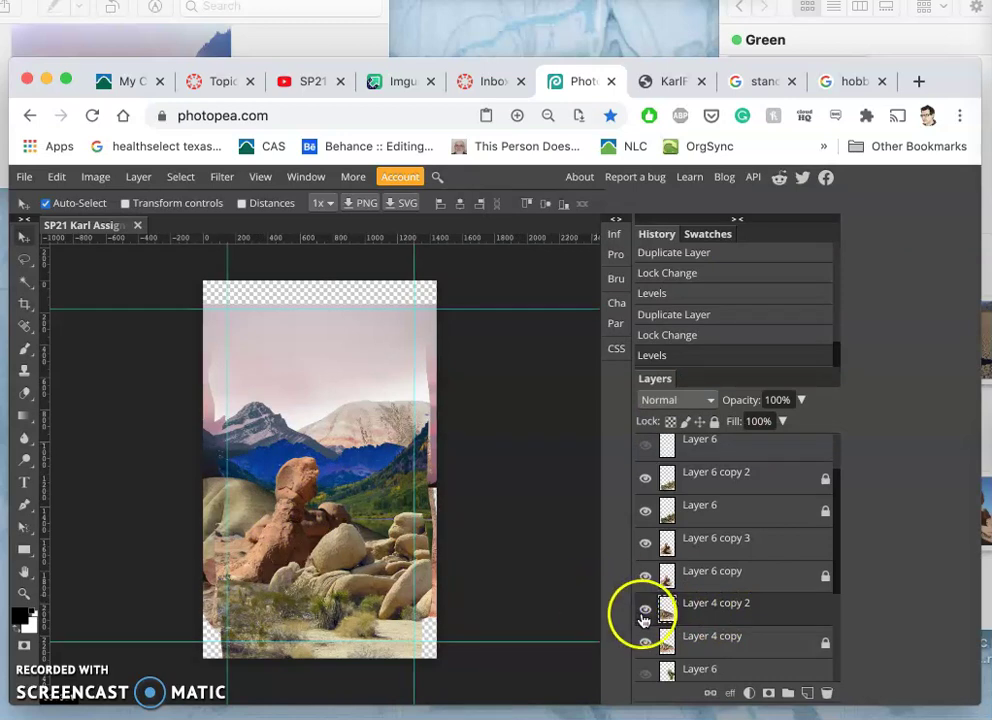
left_click_drag(345, 533, 255, 525)
- Identify the contents of the hidden Layer 6 below Layer 4 copy and of Layer 3 by toggling their visibility
scroll(704, 598, "down", 3)
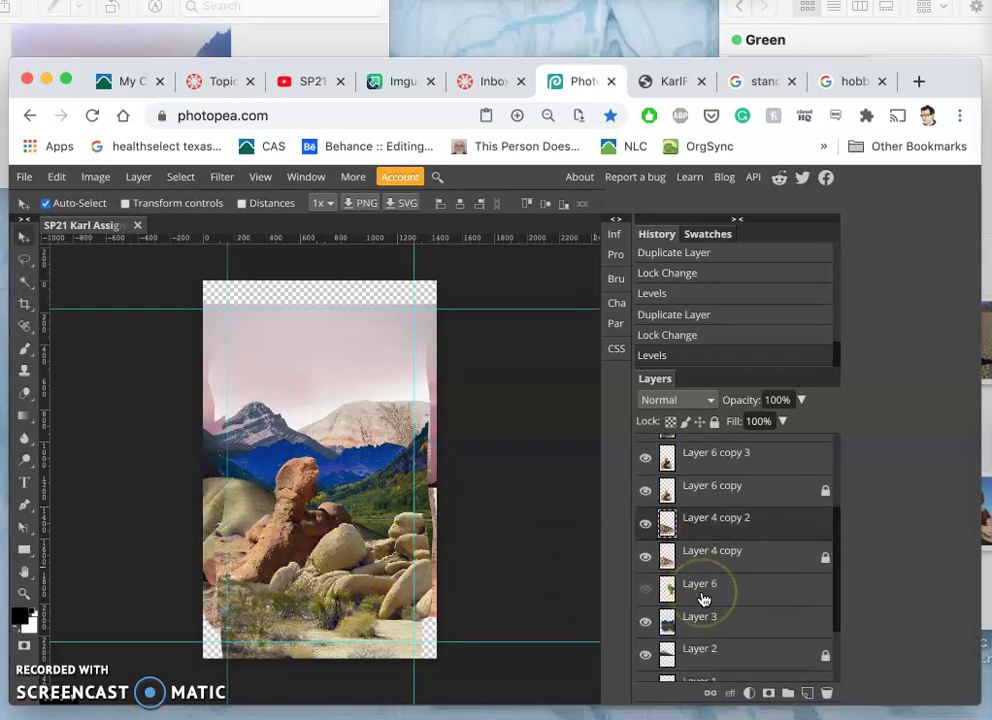
scroll(704, 598, "down", 1)
left_click(645, 546)
left_click(646, 548)
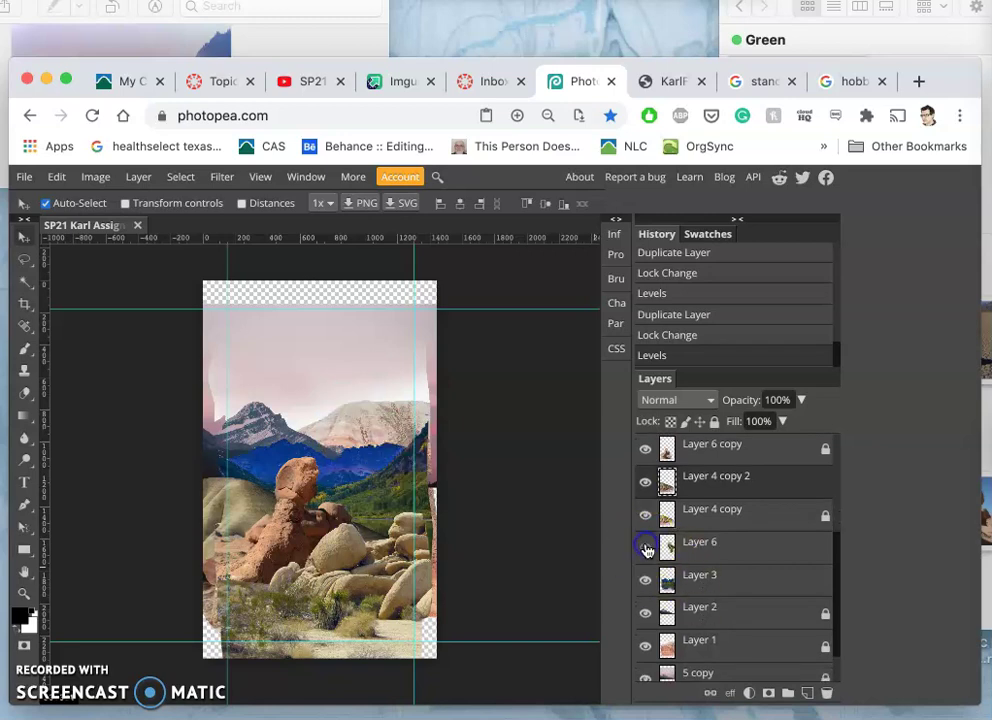
left_click(645, 580)
left_click(646, 582)
- Adjust Levels on the blue mountain Layer 3: midtones 0.85, input white 231 and output black about 10
left_click(694, 587)
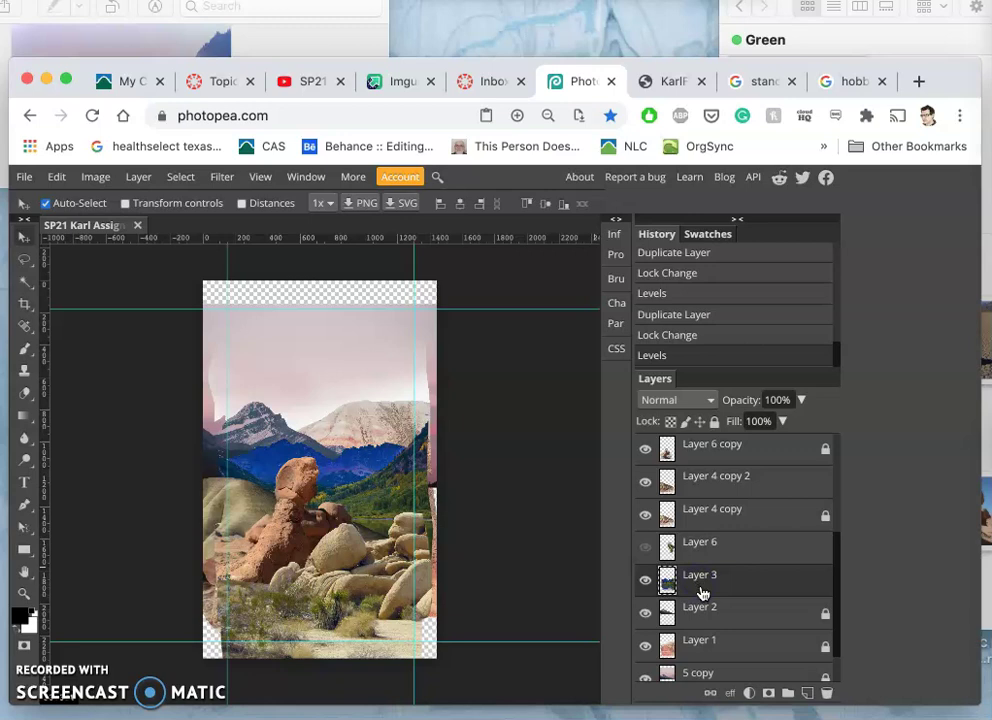
left_click_drag(703, 594, 390, 492)
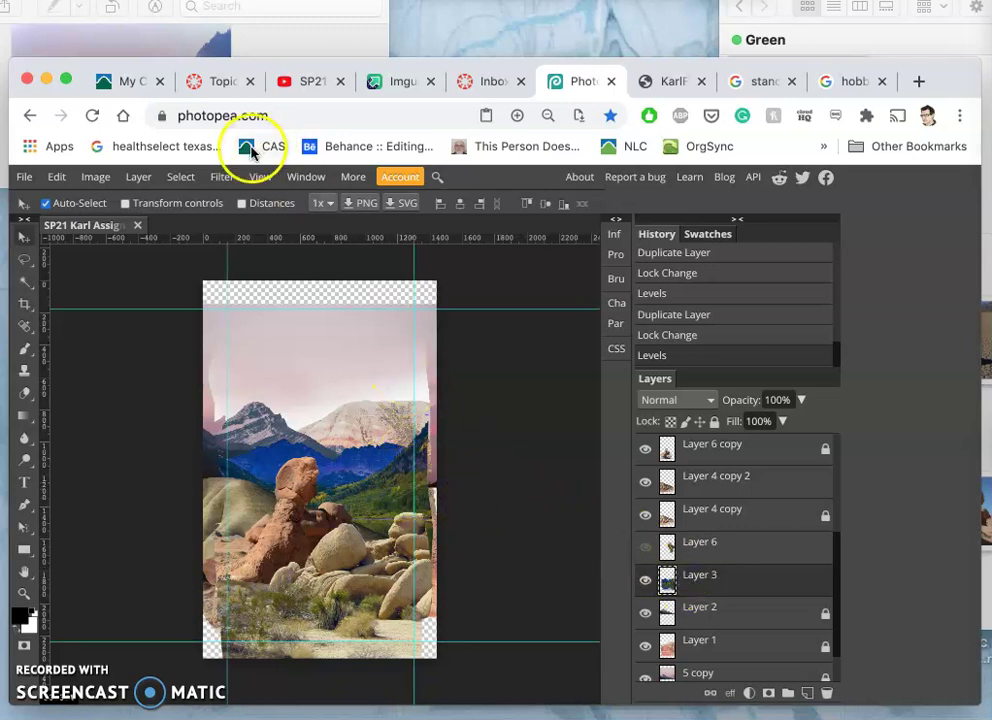
left_click(99, 177)
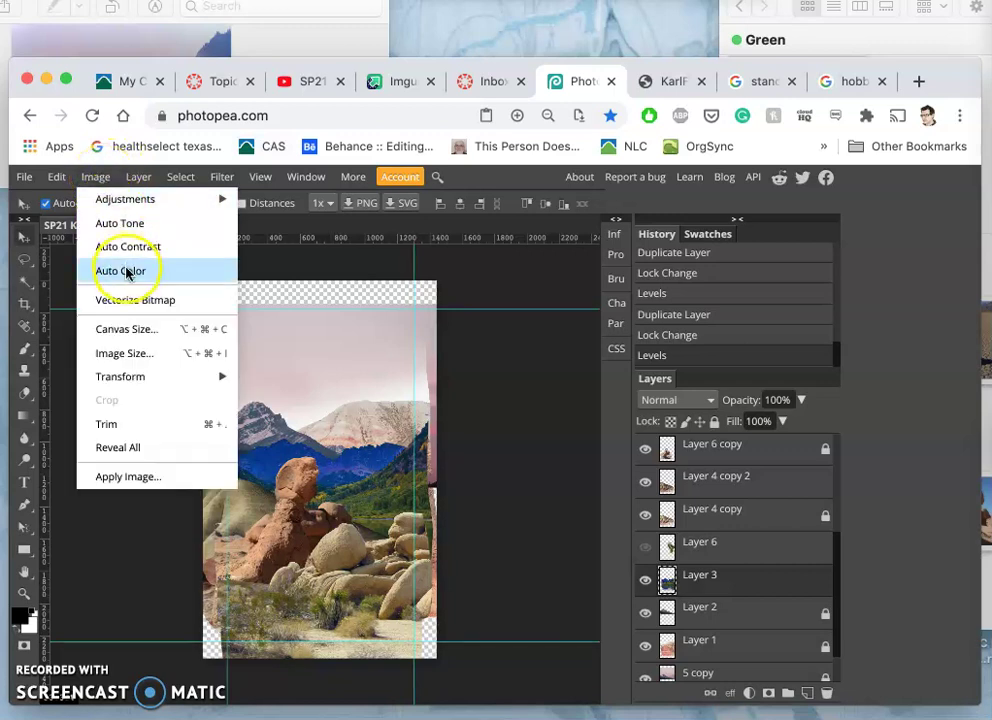
mouse_move(126, 205)
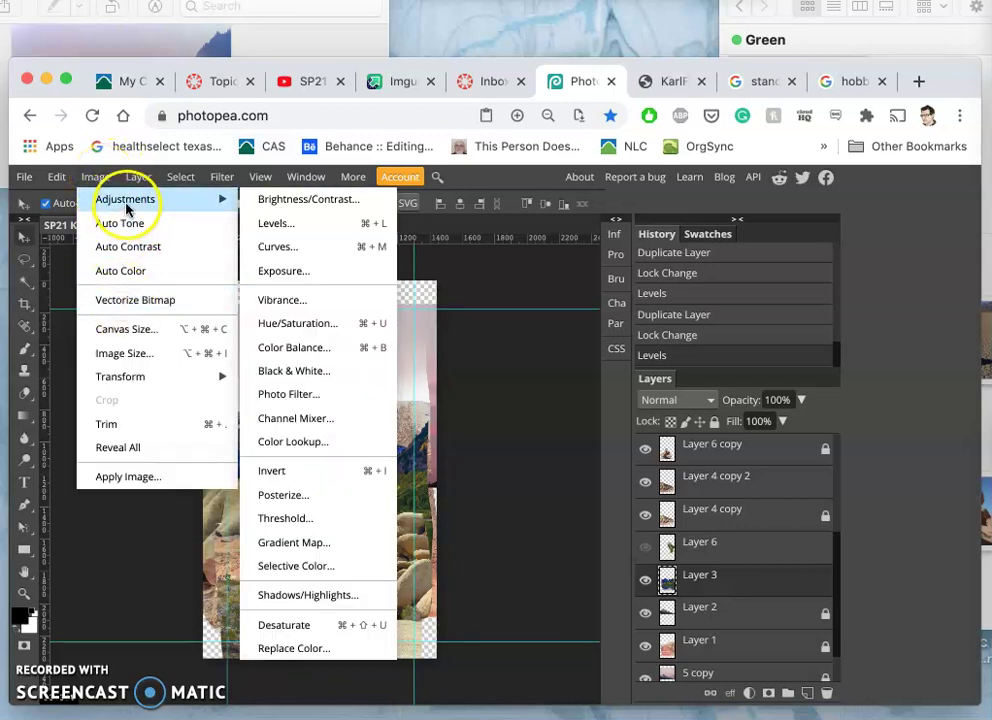
left_click(298, 225)
mouse_move(596, 313)
left_mouse_down()
mouse_move(620, 310)
mouse_move(573, 317)
mouse_move(598, 318)
left_mouse_up()
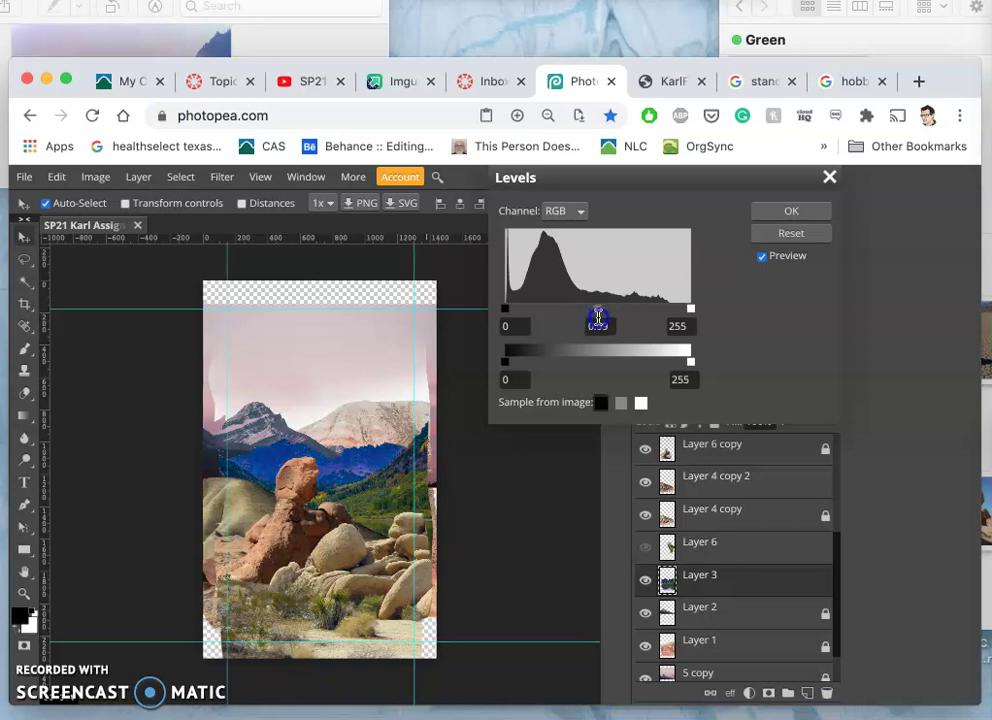
left_click_drag(603, 317, 602, 316)
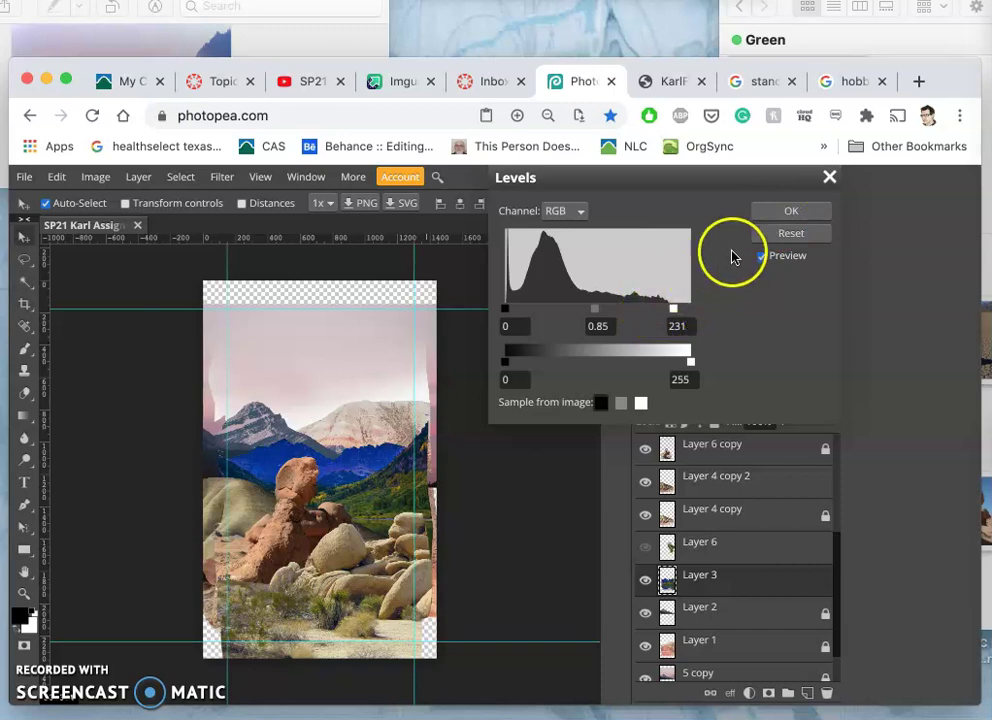
left_click(508, 365)
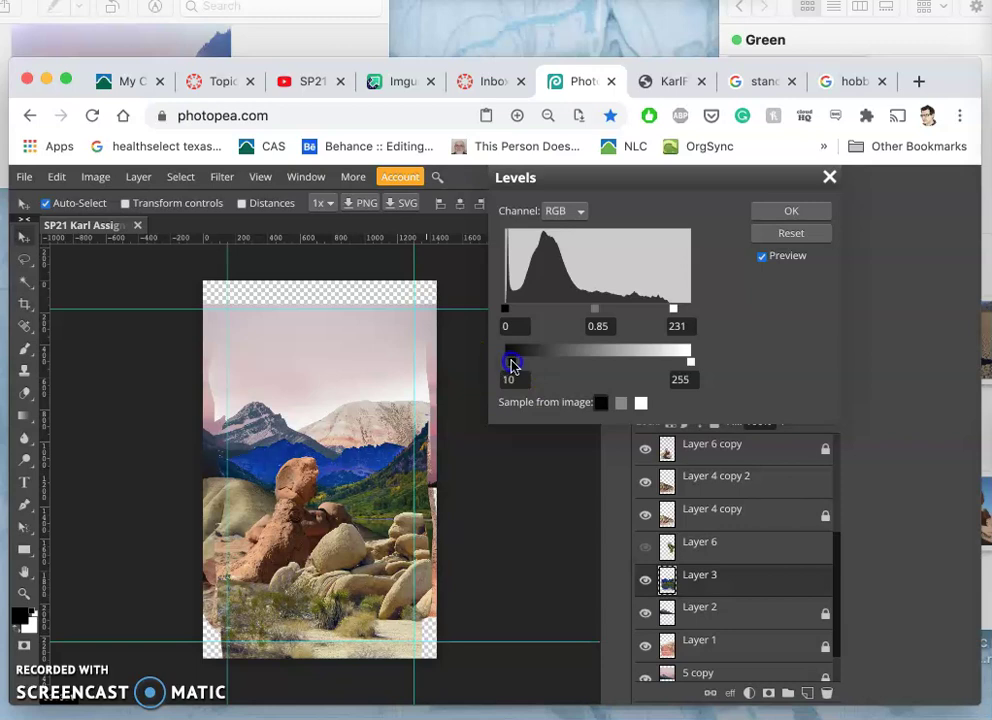